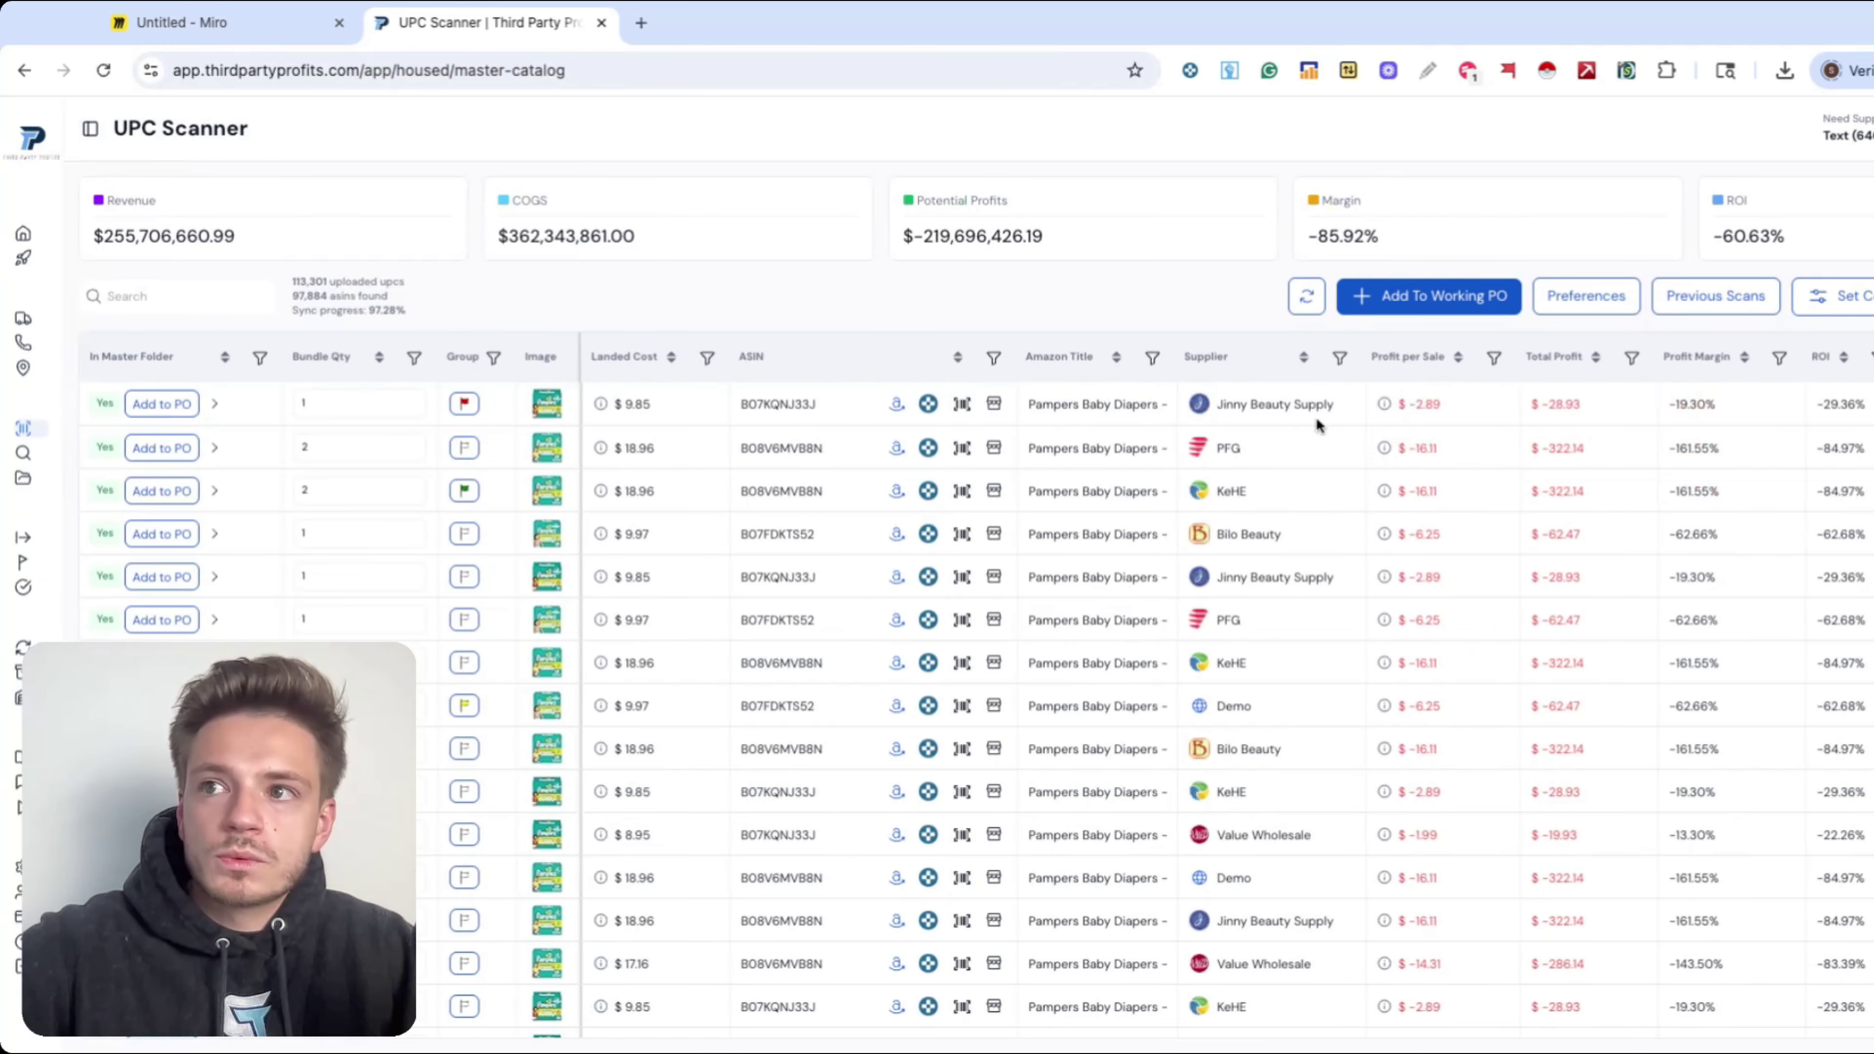
- Filter the catalog by Profit per Sale greater than a minimum value and limit the supplier to KeHE
{"action": "left_click", "coordinate": [1493, 357]}
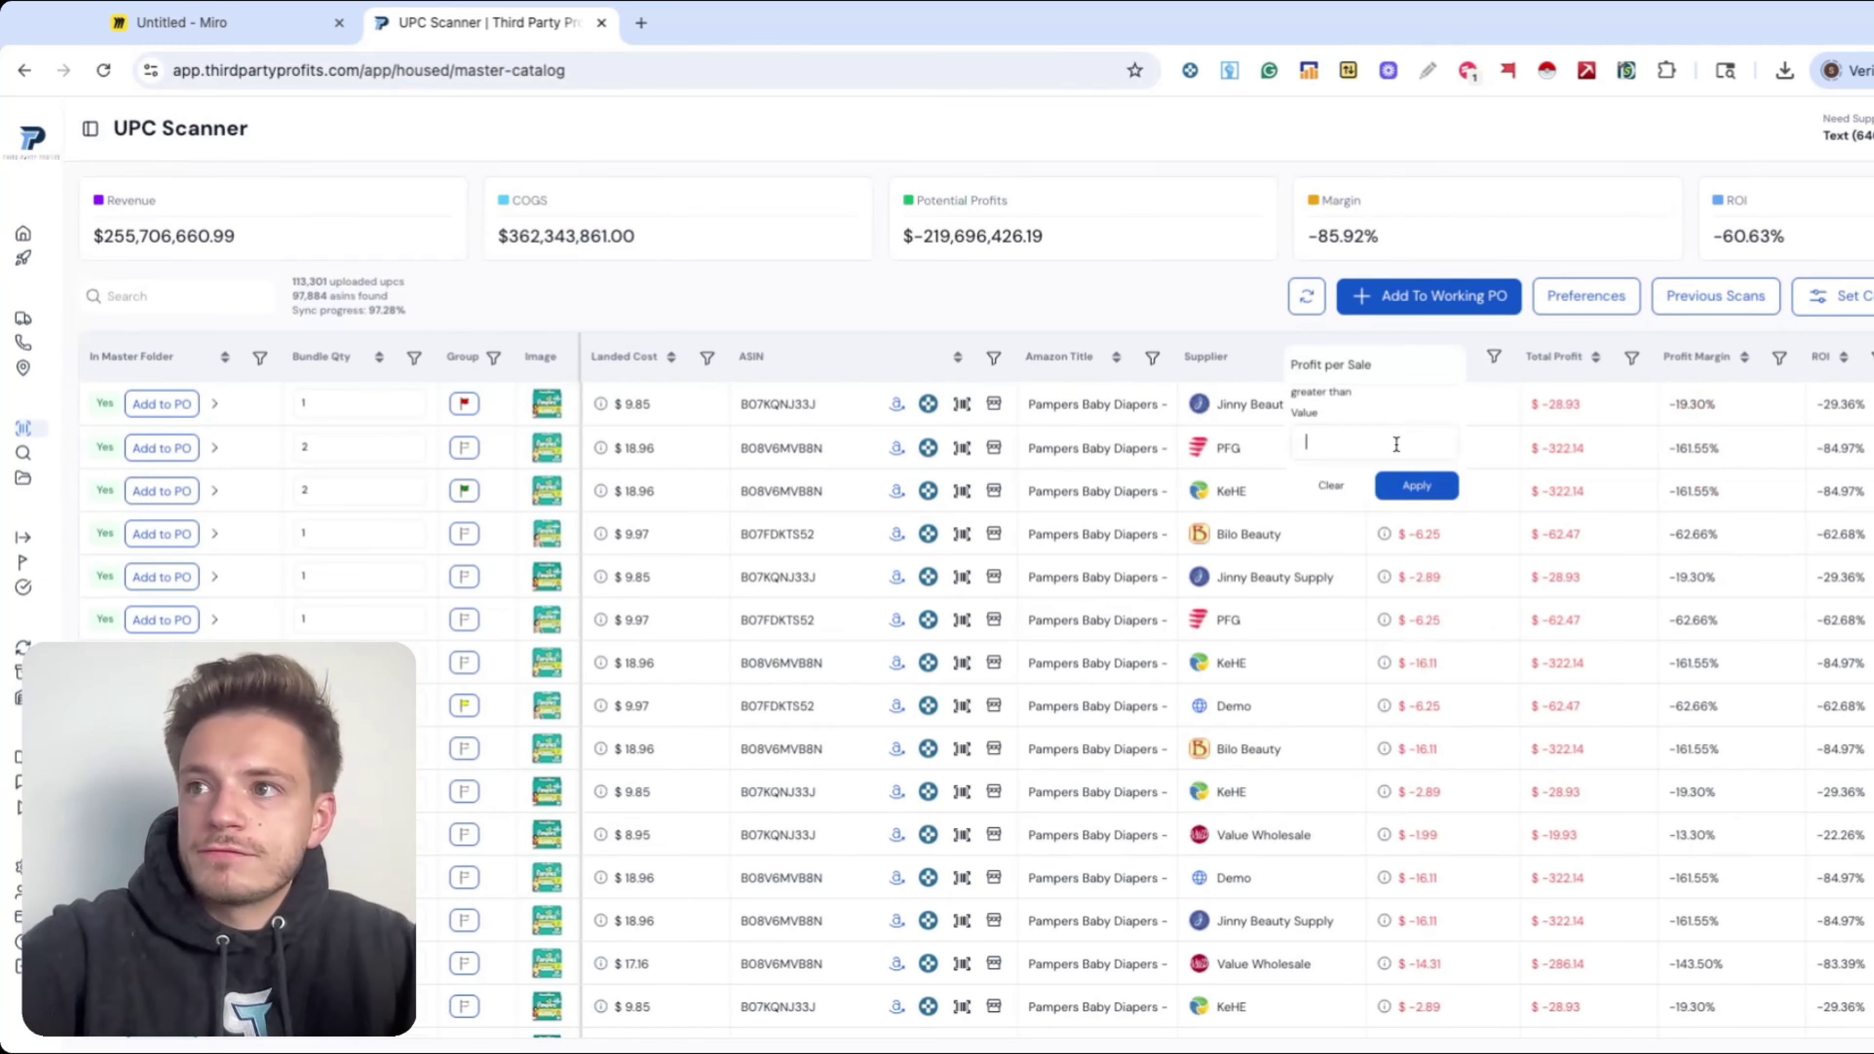
{"action": "left_click", "coordinate": [1415, 487]}
{"action": "left_click", "coordinate": [1339, 358]}
{"action": "scroll", "coordinate": [1225, 627], "scroll_direction": "down", "scroll_amount": 3}
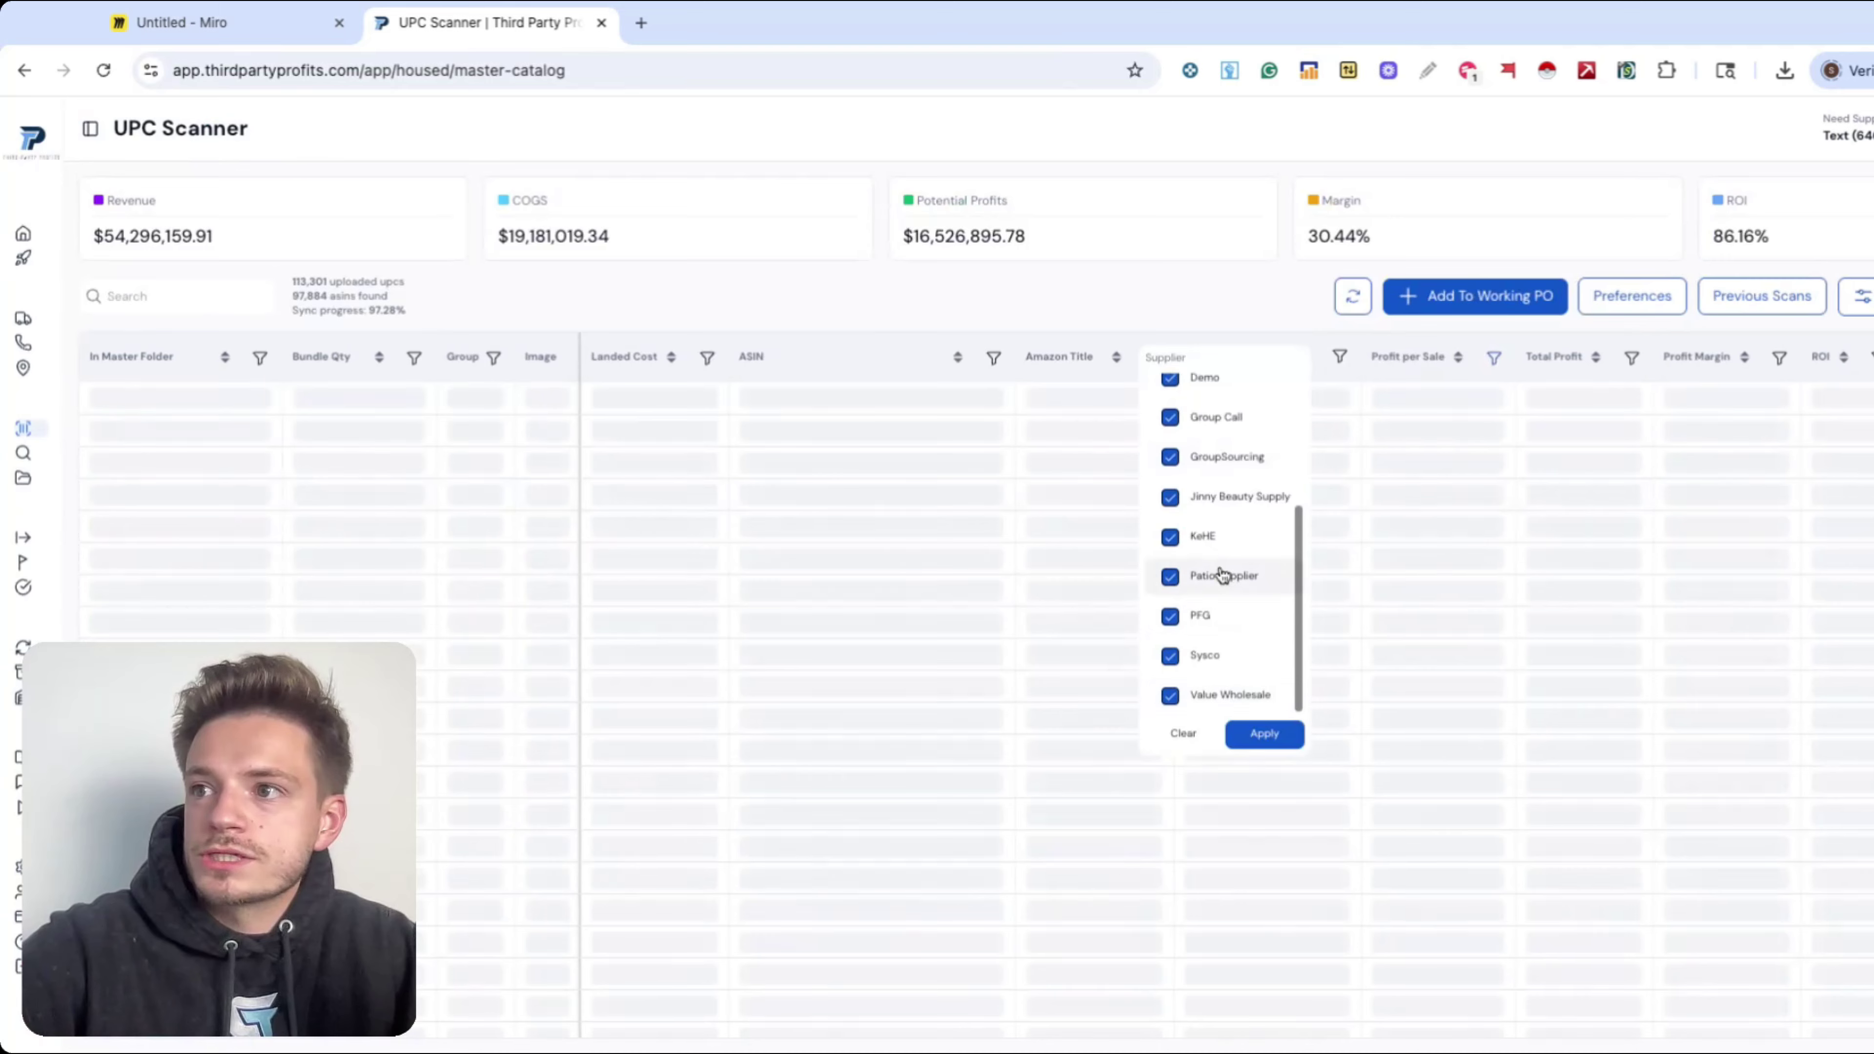
{"action": "left_click", "coordinate": [1217, 536]}
{"action": "left_click", "coordinate": [1264, 733]}
- Filter the catalog for Profit Margin greater than 10 and Rank between 1 and 20000
{"action": "left_click", "coordinate": [1779, 357]}
{"action": "left_click", "coordinate": [1623, 392]}
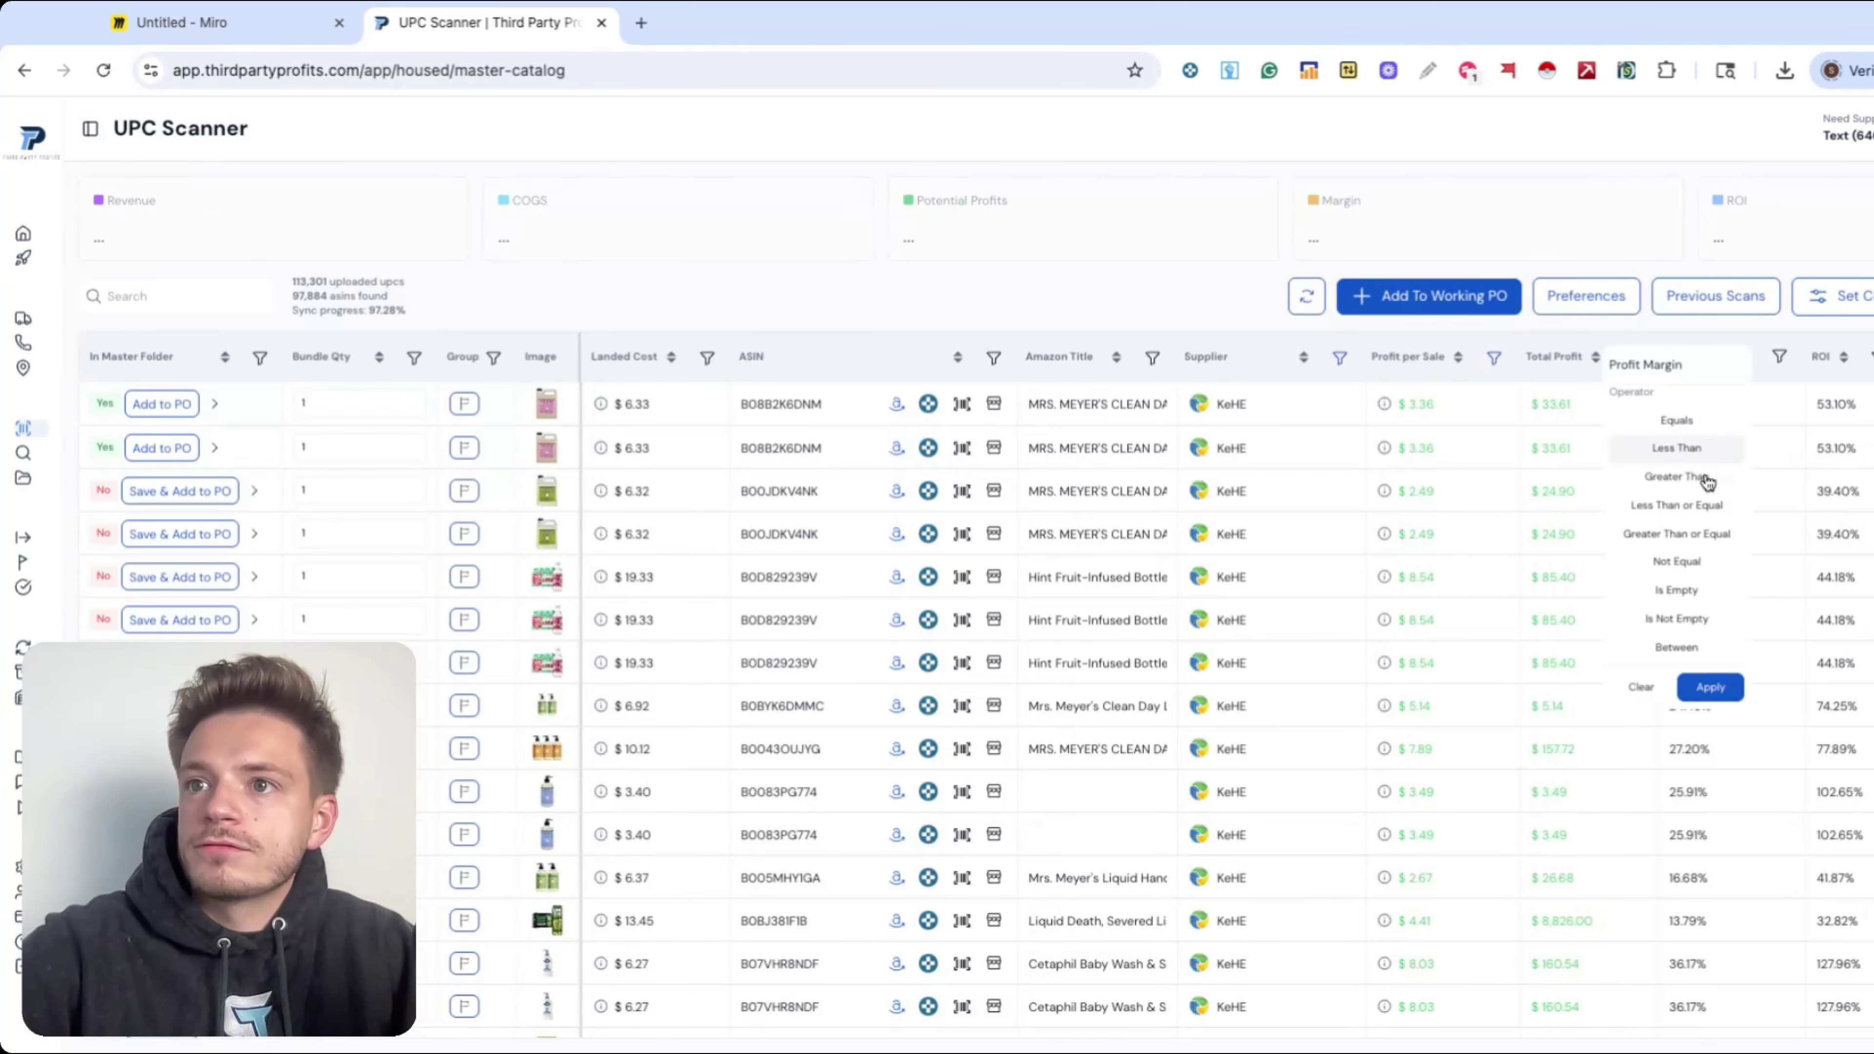
{"action": "left_click", "coordinate": [1693, 481]}
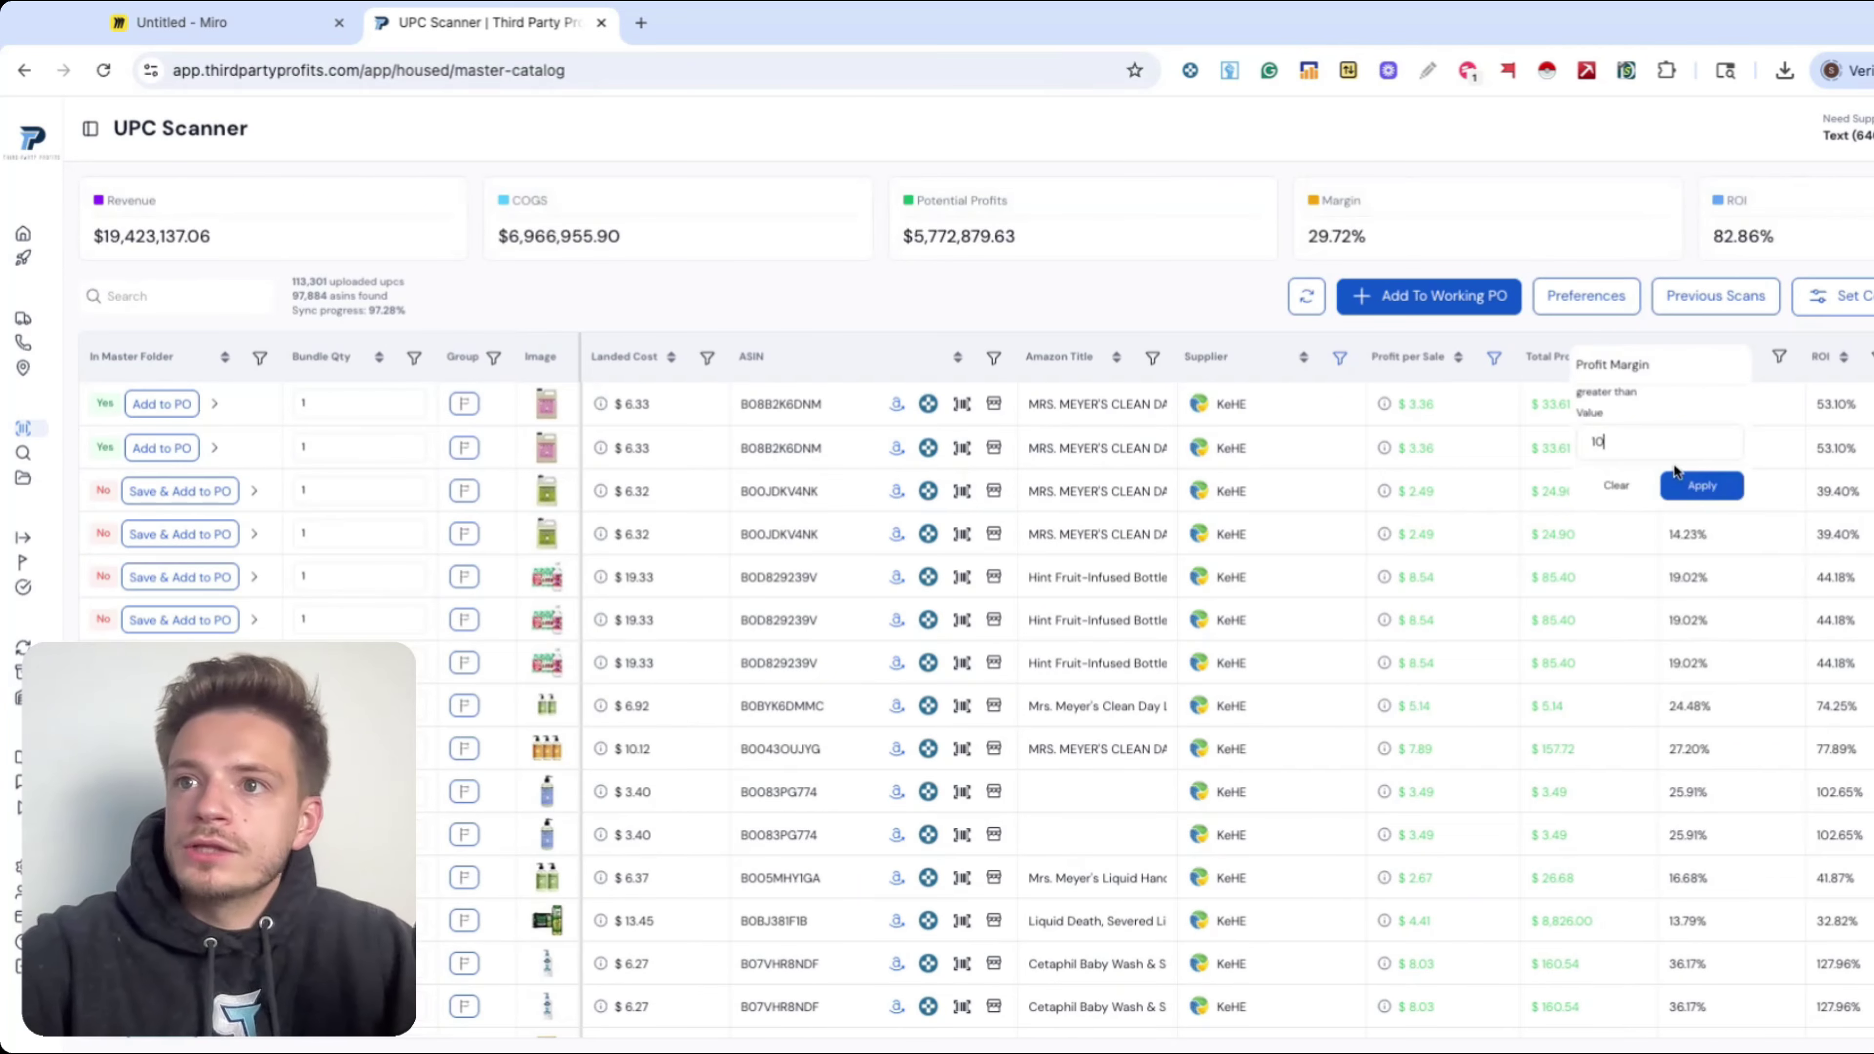
{"action": "left_click", "coordinate": [1701, 487]}
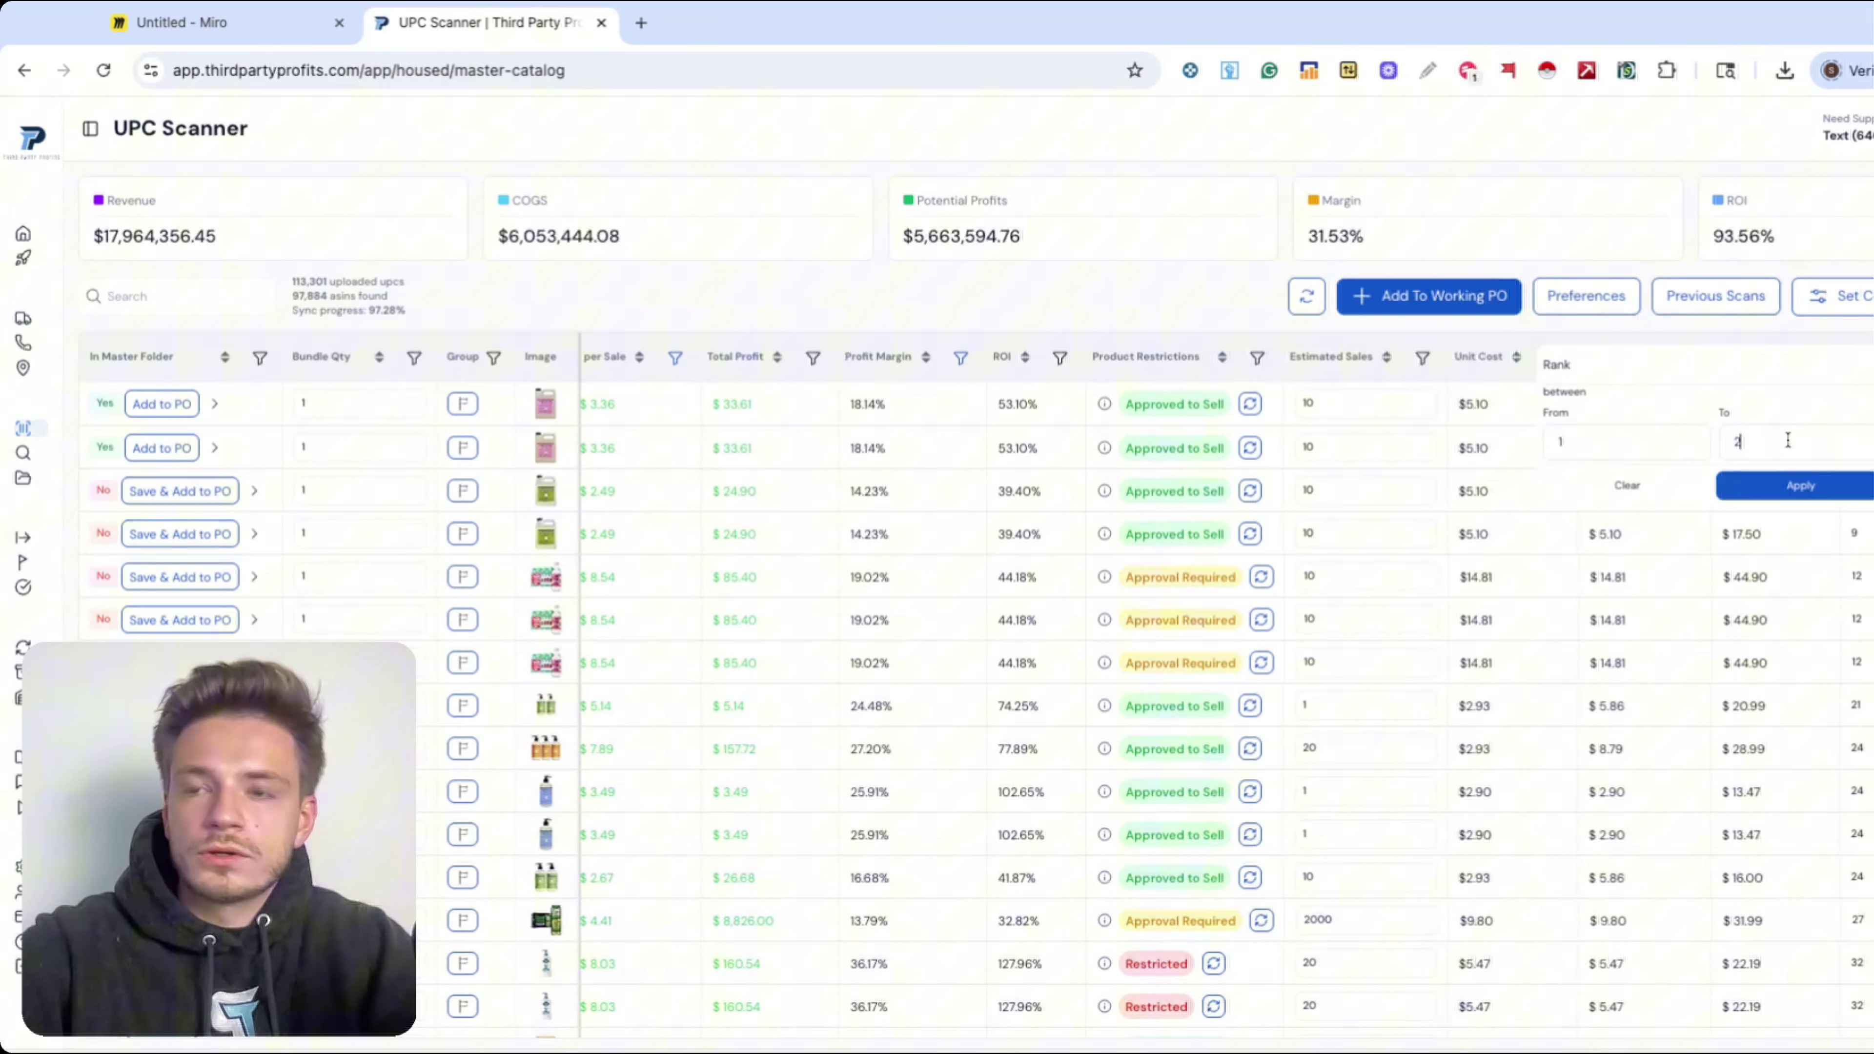
{"action": "type", "text": "0000"}
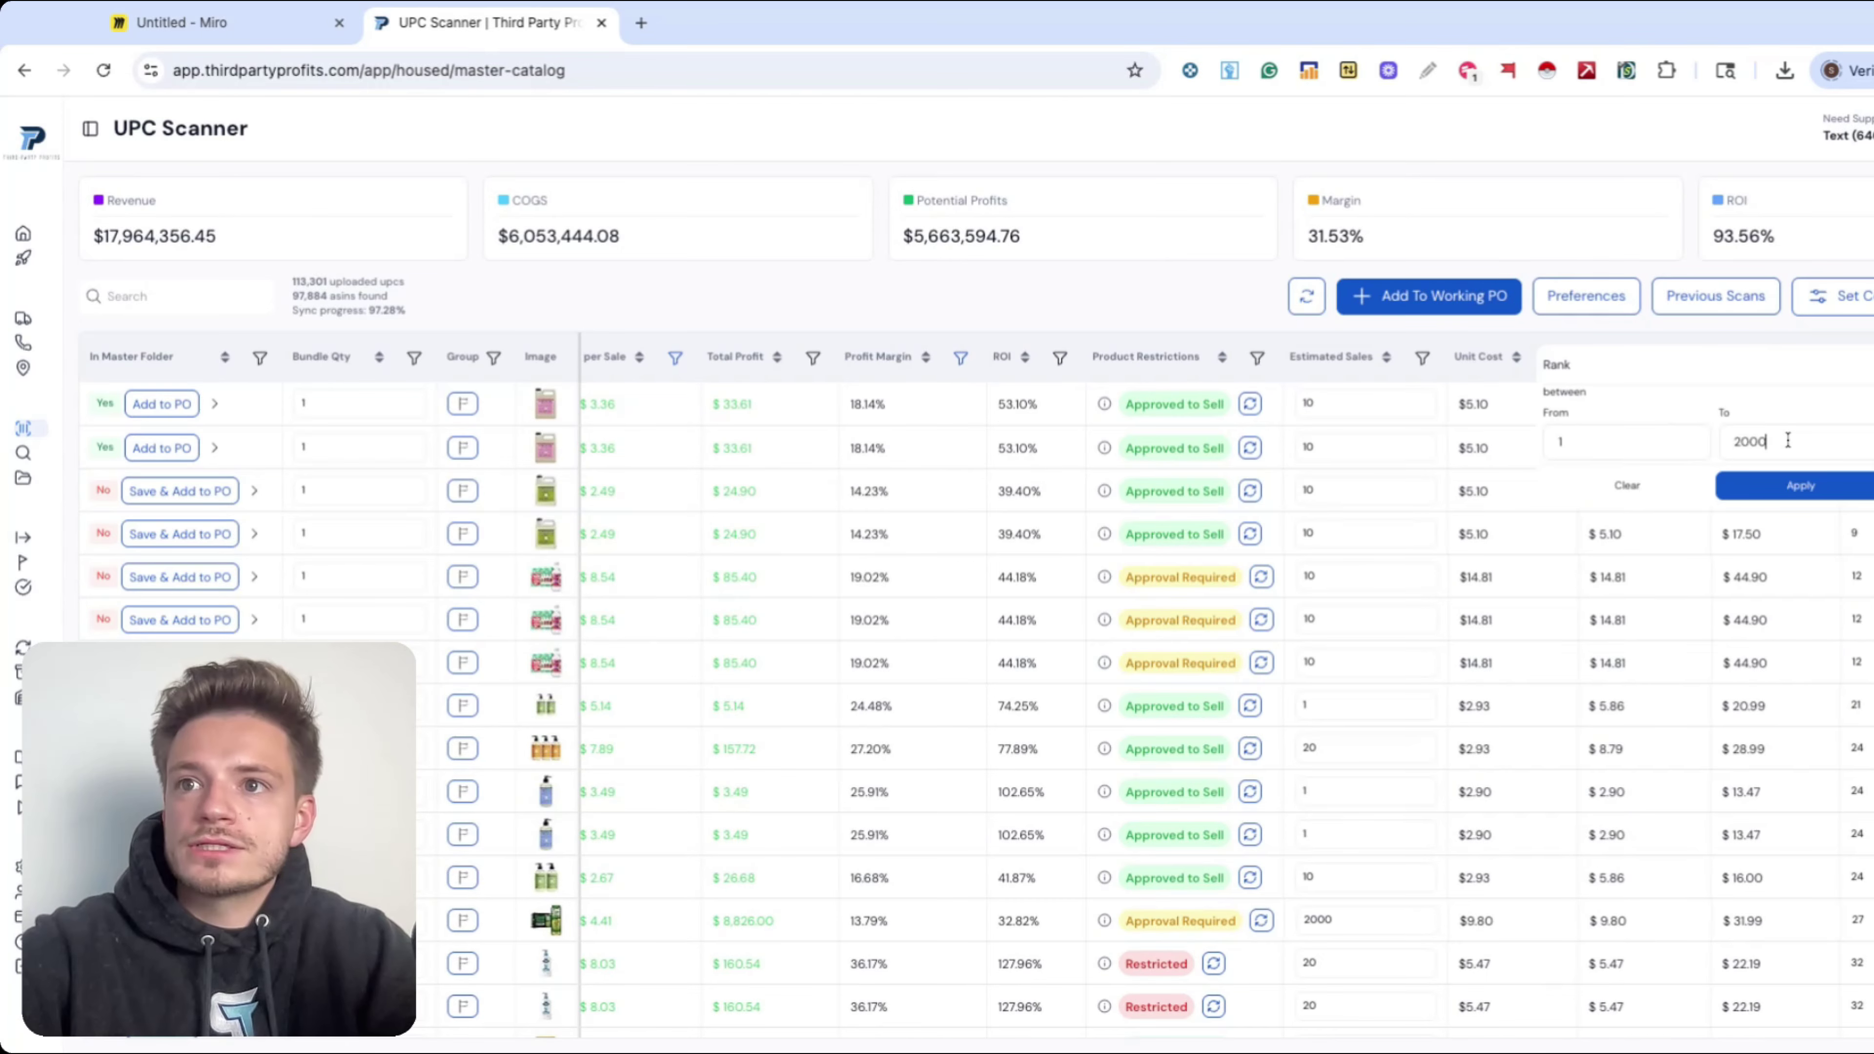
{"action": "key", "text": "Return"}
- Filter the catalog by In Stock Amazon Percentage (30 days) and by Profit Per Sale (365 days) greater than a minimum value
{"action": "left_click", "coordinate": [1605, 357]}
{"action": "left_click", "coordinate": [1510, 478]}
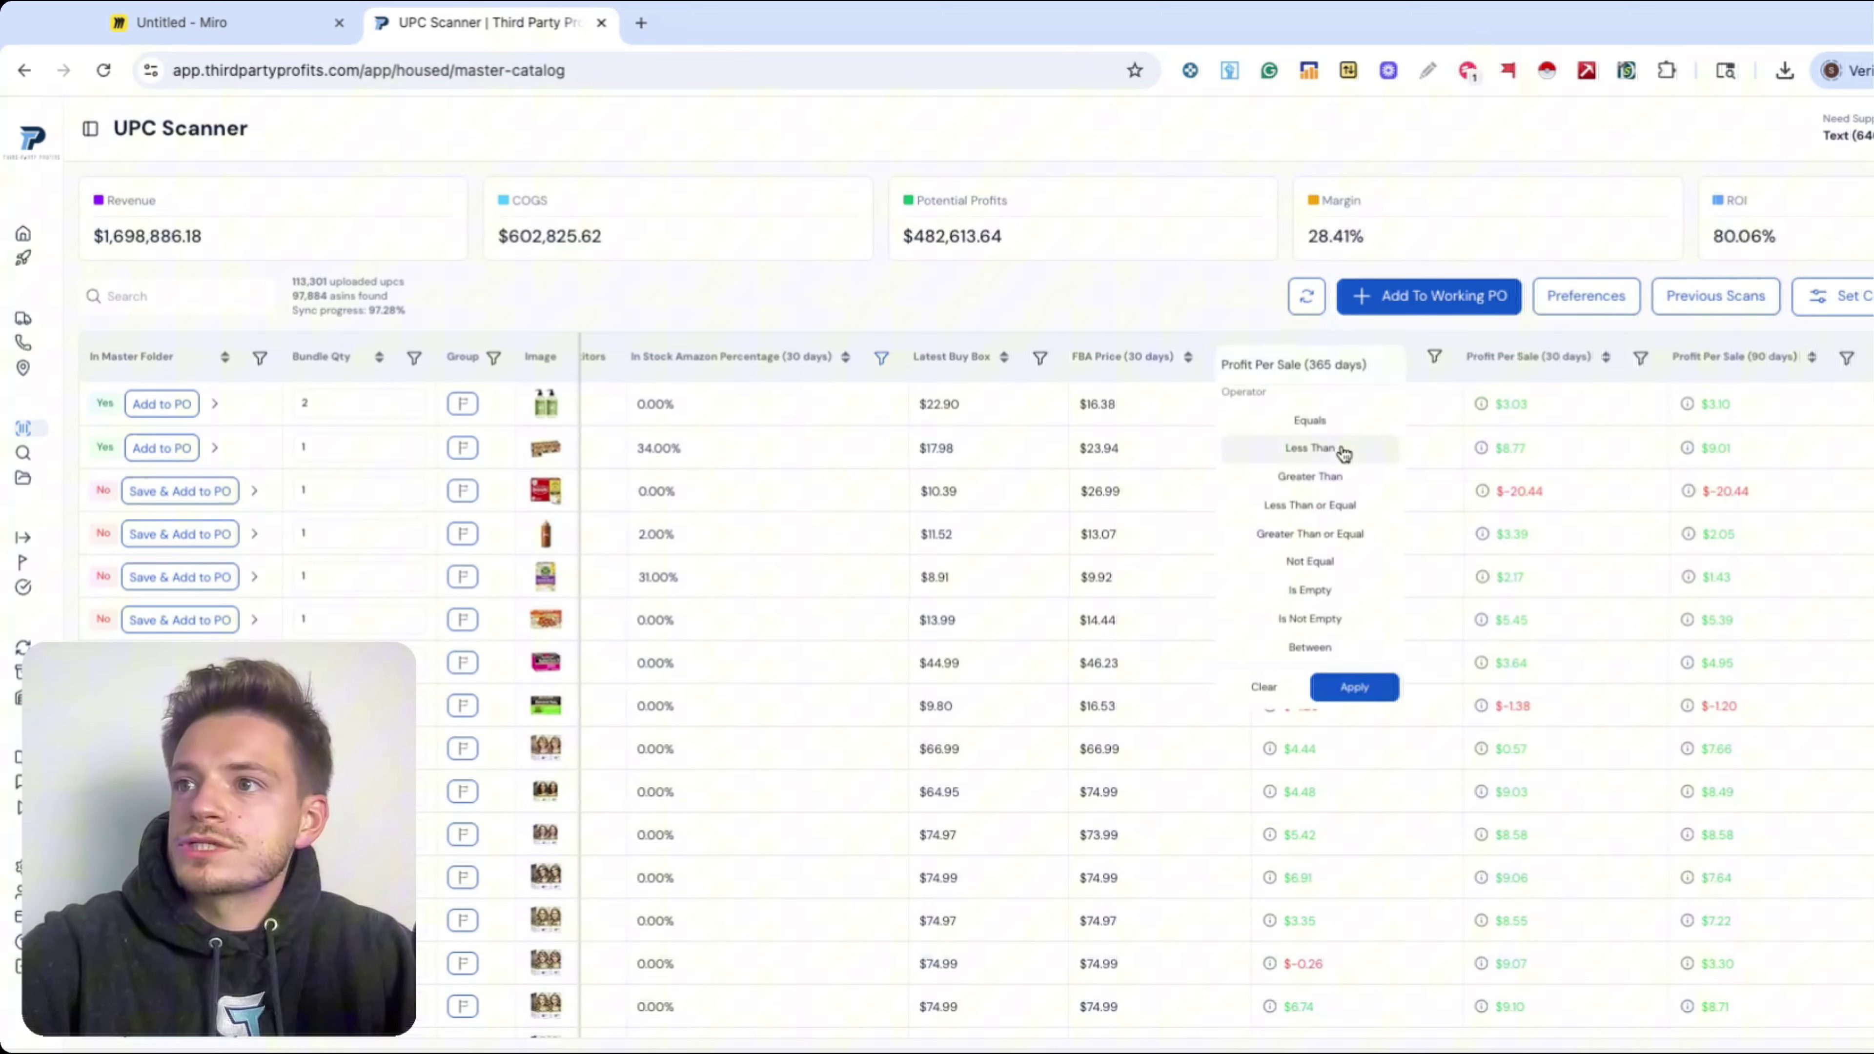
{"action": "left_click", "coordinate": [1310, 476]}
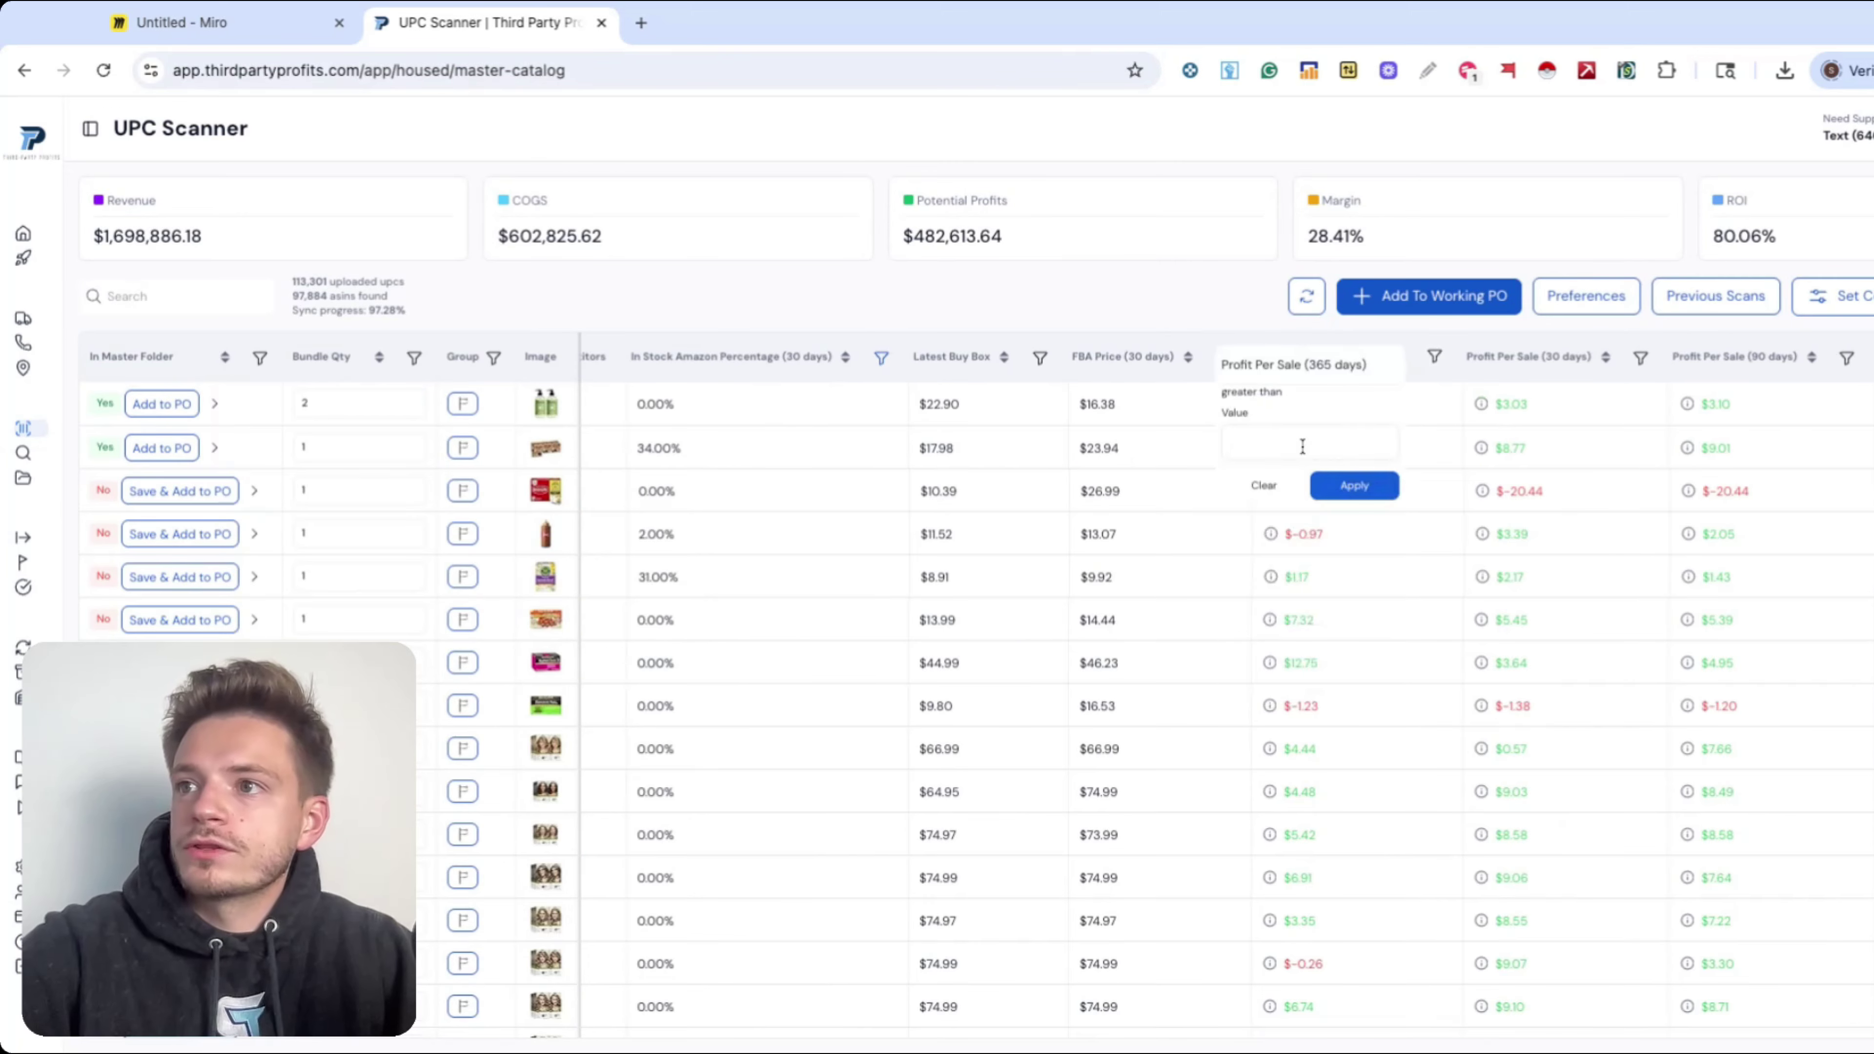
{"action": "left_click", "coordinate": [1355, 486]}
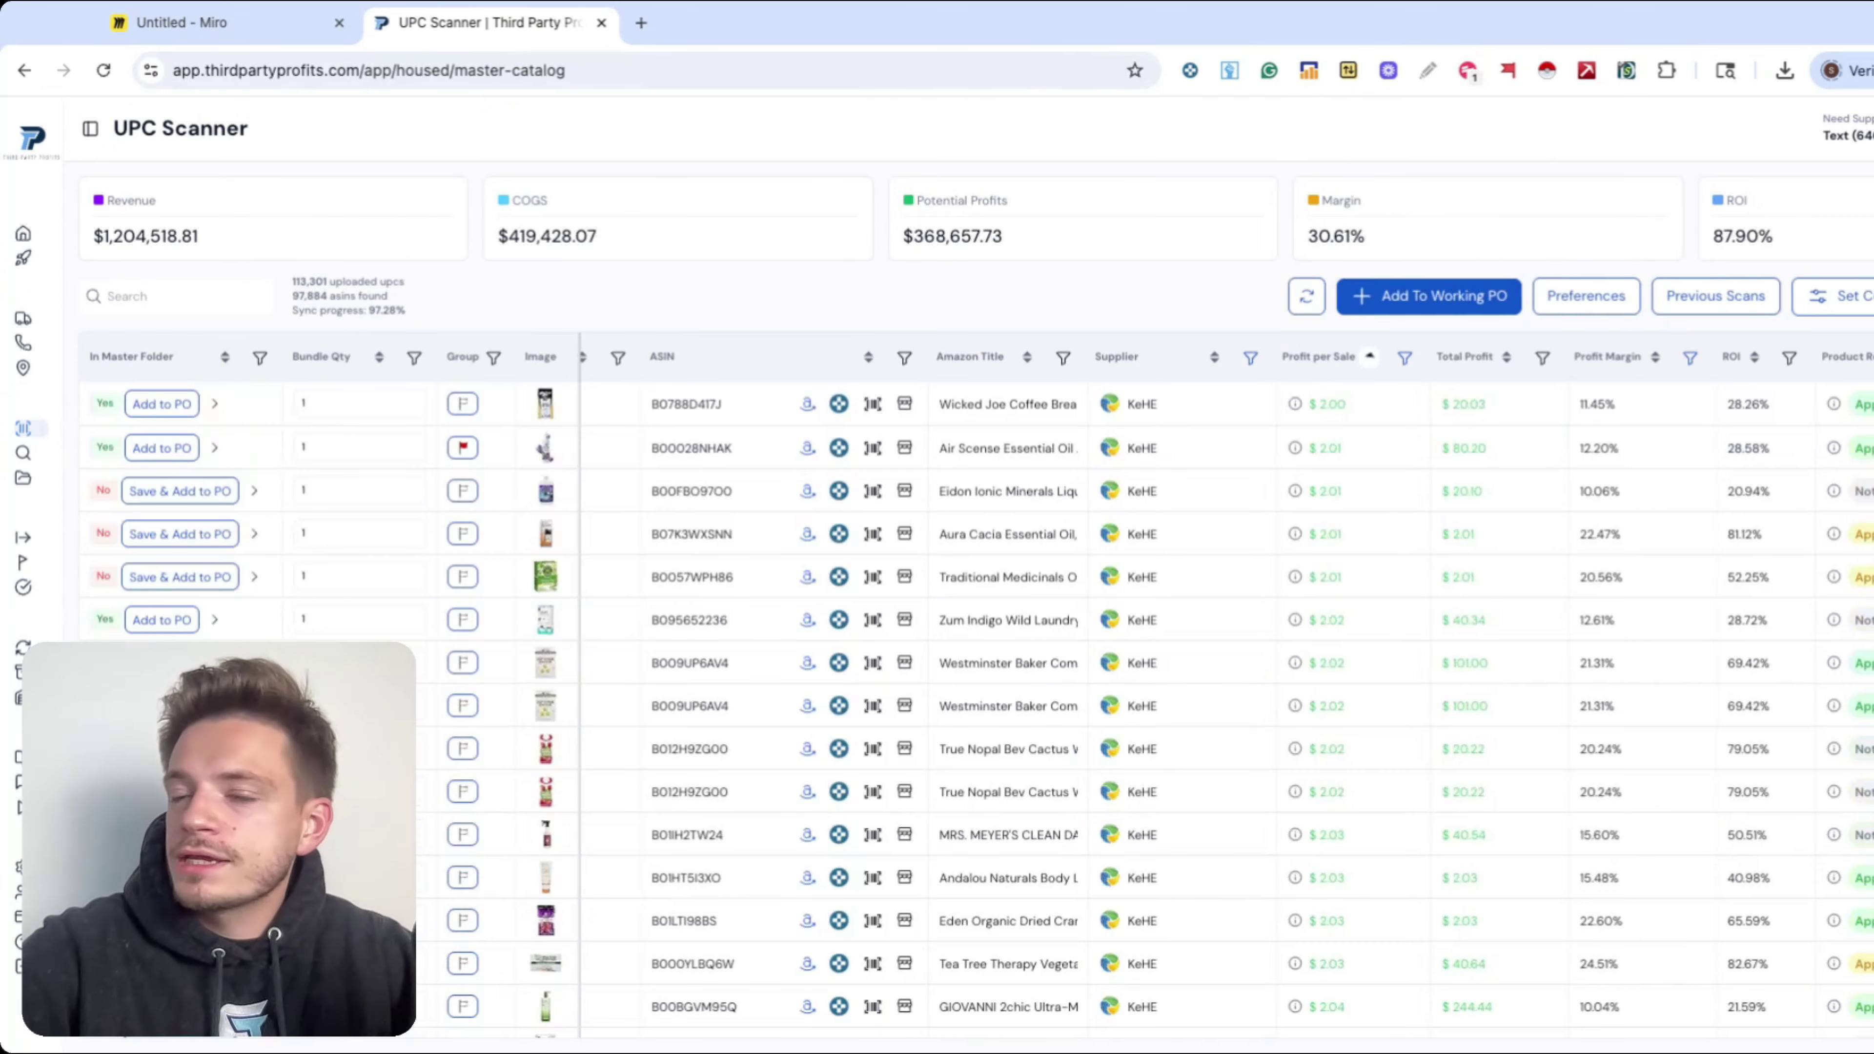
- Look through the filtered products and open the Amazon listing of the GIOVANNI 2chic Ultra-Moist shampoo
{"action": "scroll", "coordinate": [1345, 582], "scroll_direction": "down", "scroll_amount": 3}
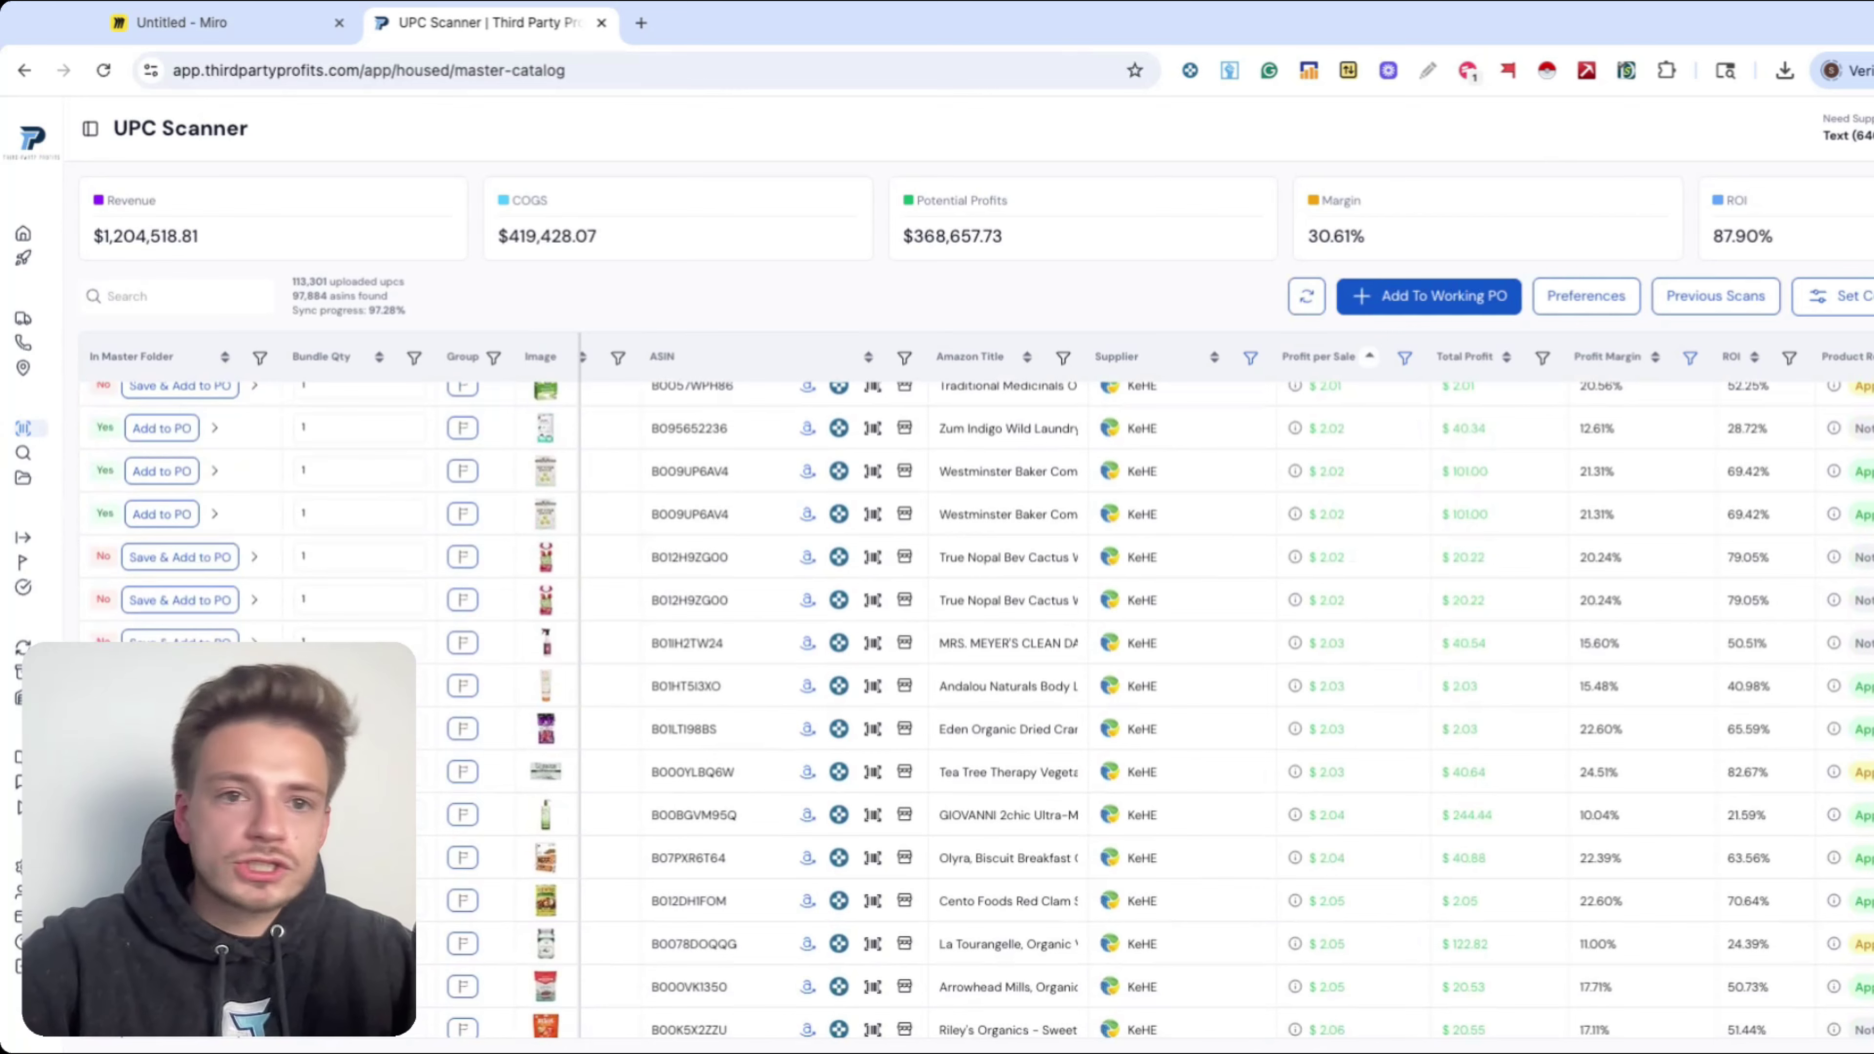
{"action": "scroll", "coordinate": [968, 710], "scroll_direction": "down", "scroll_amount": 5}
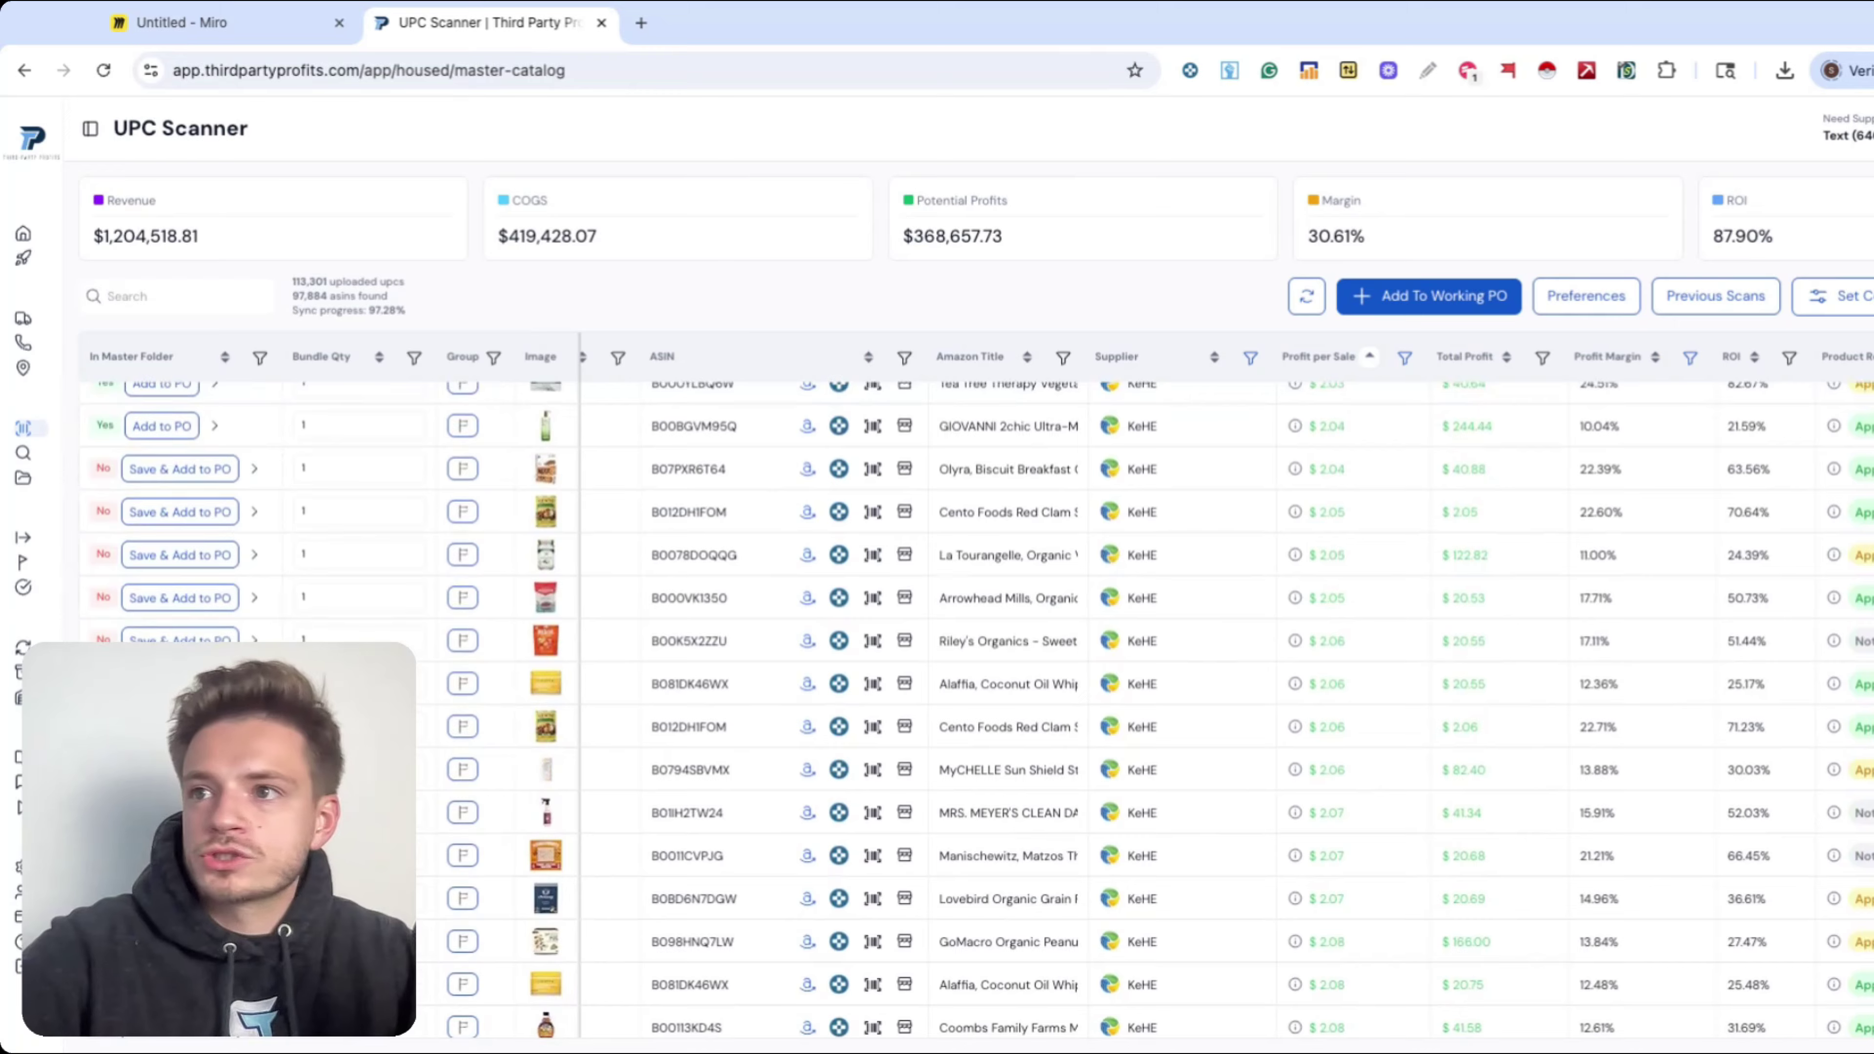
{"action": "scroll", "coordinate": [977, 708], "scroll_direction": "up", "scroll_amount": 7}
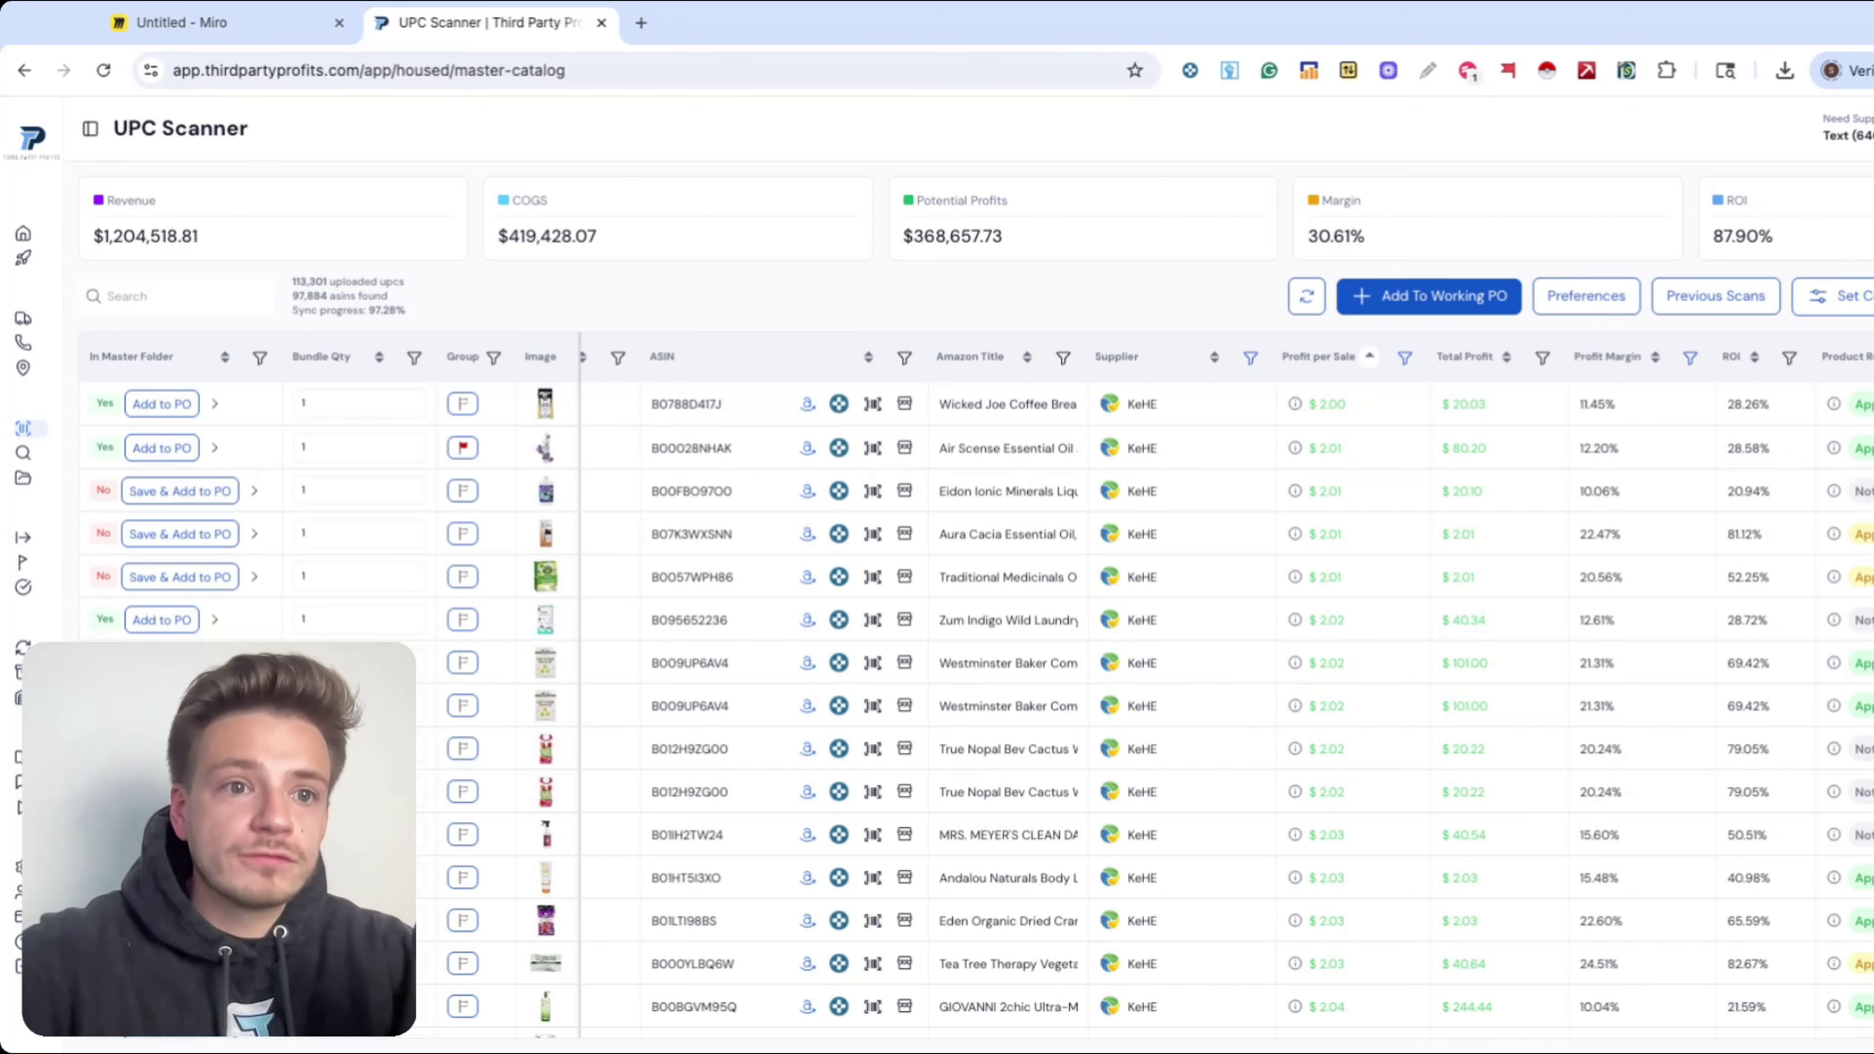
{"action": "scroll", "coordinate": [1082, 738], "scroll_direction": "down", "scroll_amount": 3}
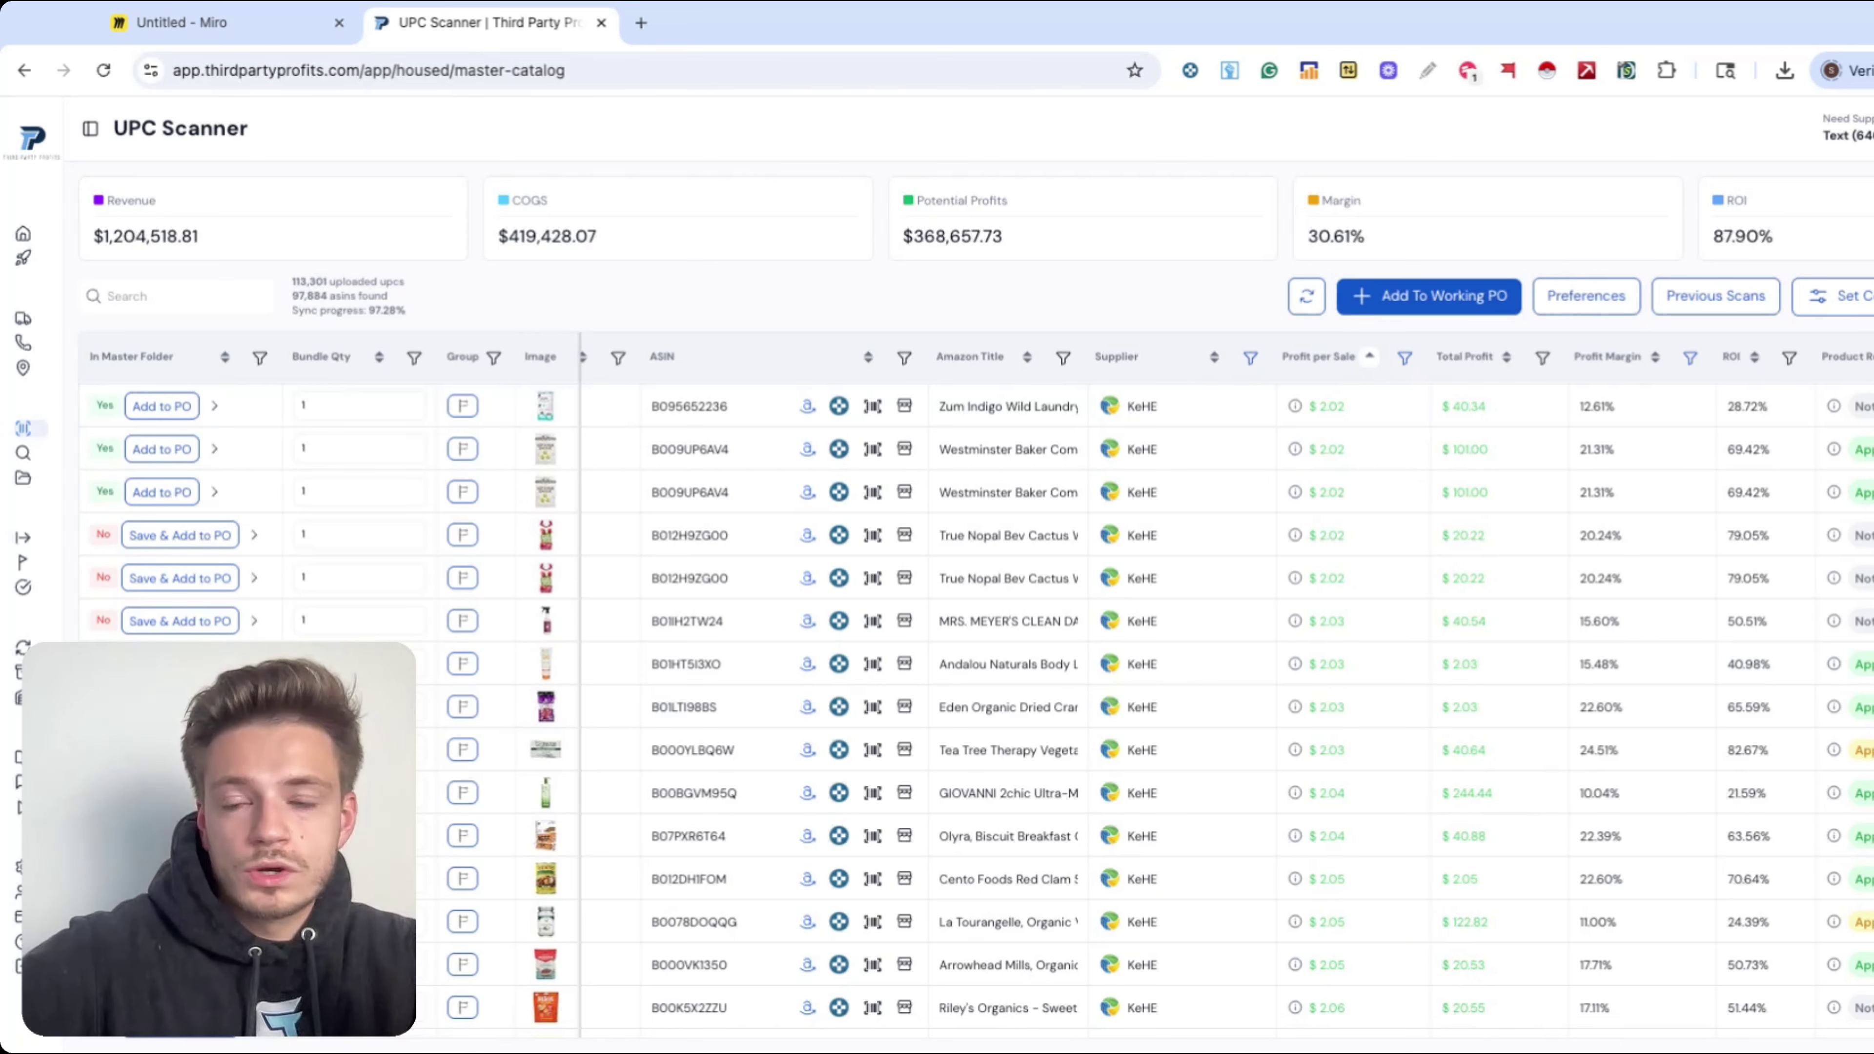
{"action": "scroll", "coordinate": [1007, 746], "scroll_direction": "down", "scroll_amount": 1}
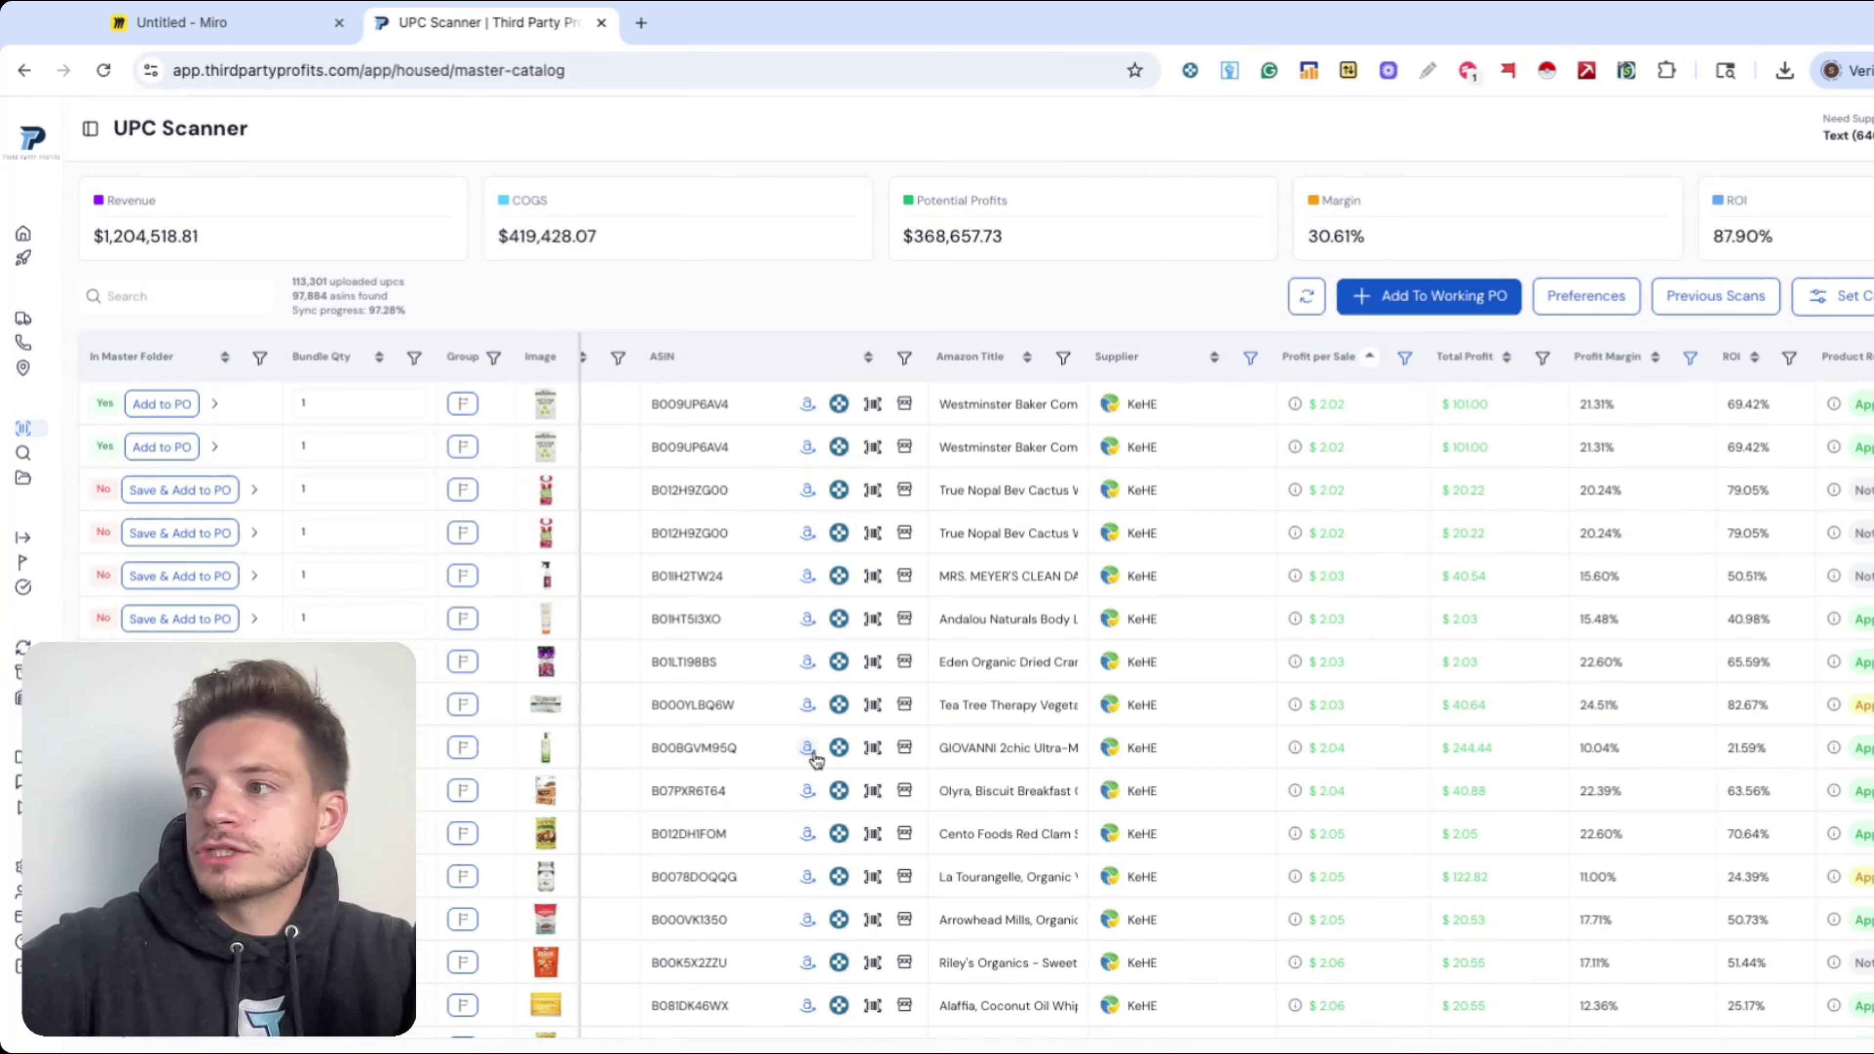
{"action": "left_click", "coordinate": [807, 749]}
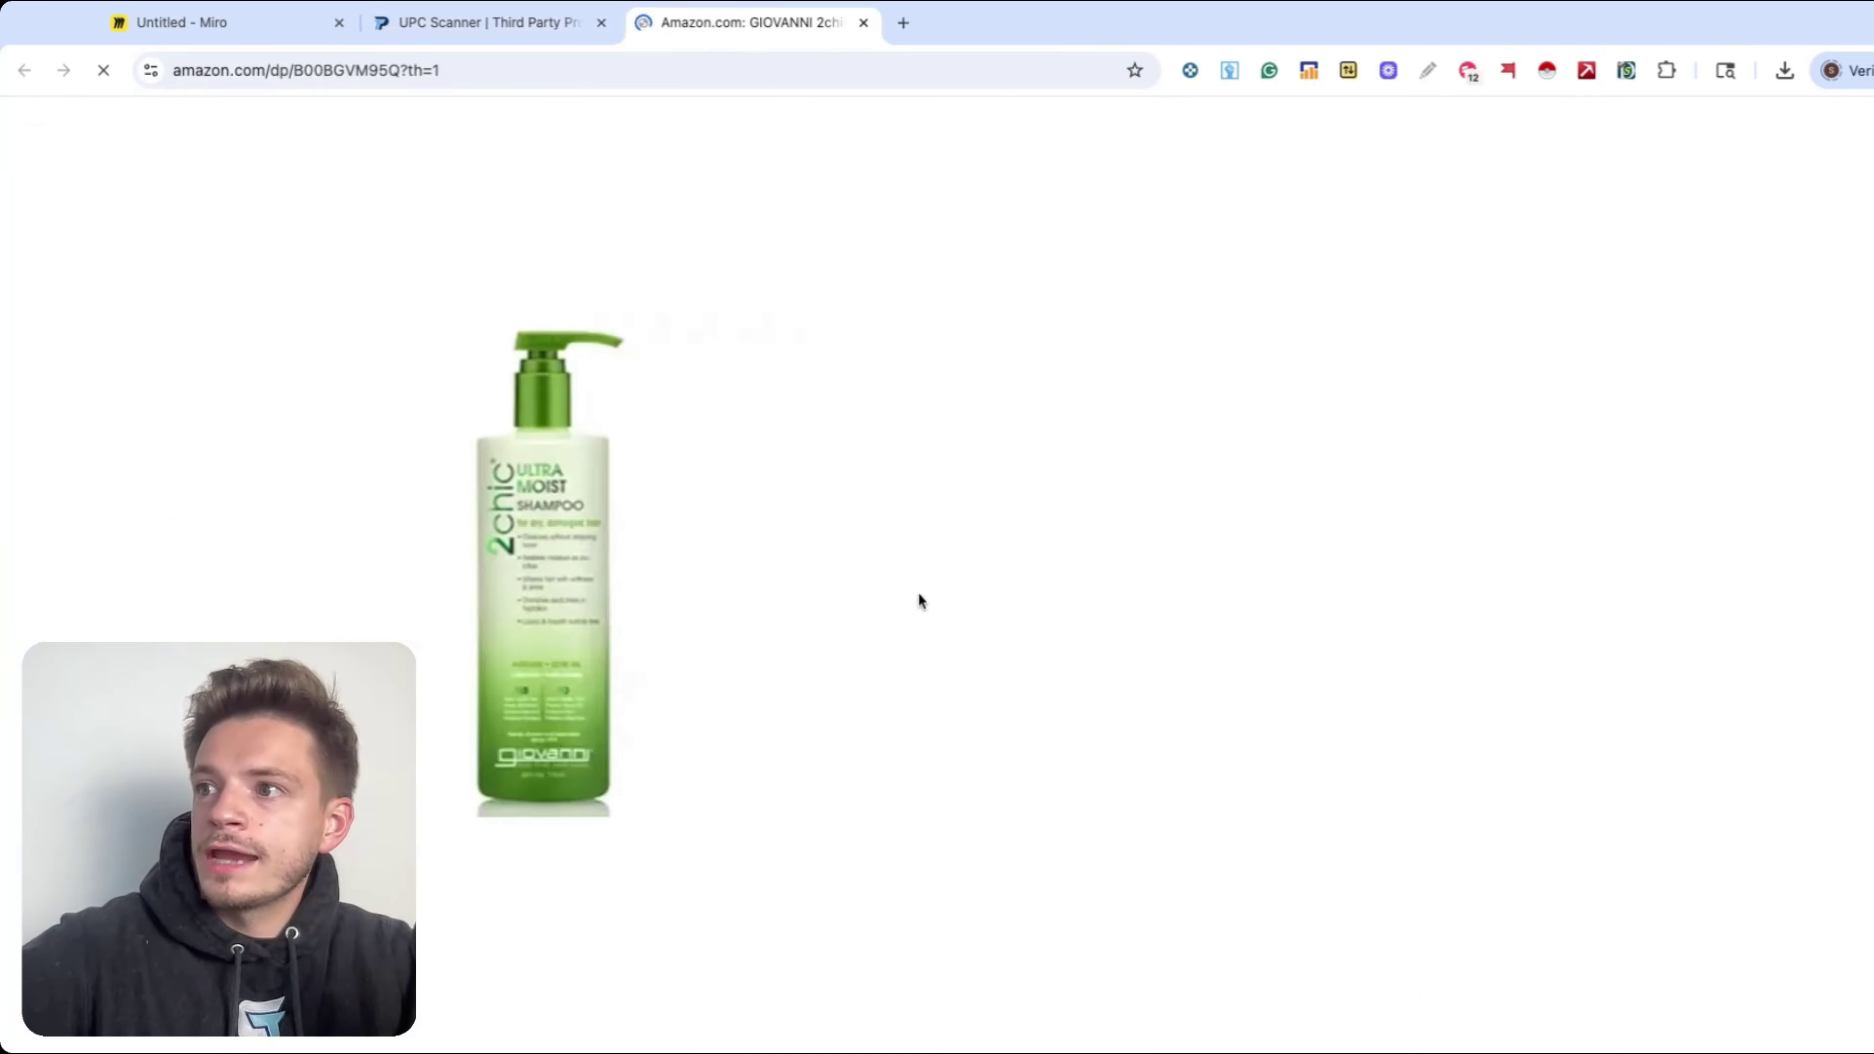
- Examine the shampoo's Buy Box Statistics to compare which sellers have held the Buy Box
{"action": "scroll", "coordinate": [908, 715], "scroll_direction": "down", "scroll_amount": 3}
{"action": "scroll", "coordinate": [917, 700], "scroll_direction": "down", "scroll_amount": 15}
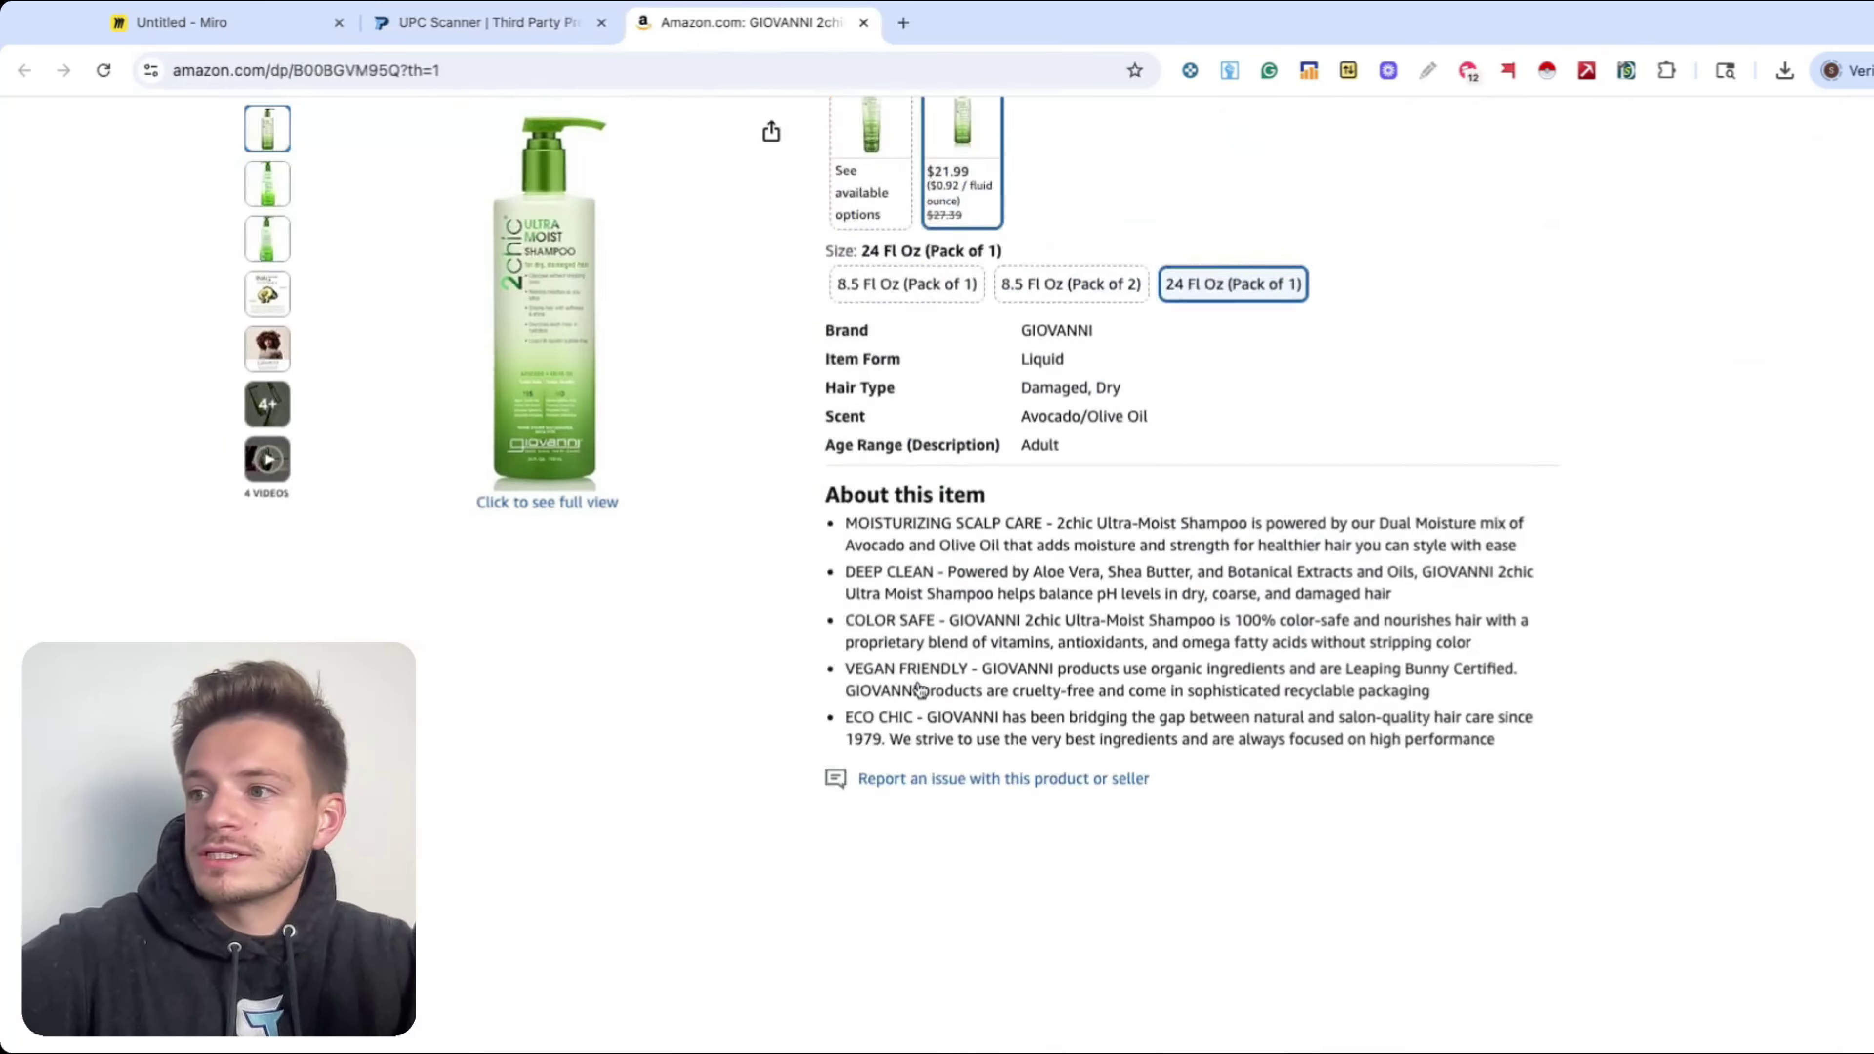
{"action": "left_click", "coordinate": [504, 130]}
{"action": "left_click", "coordinate": [594, 161]}
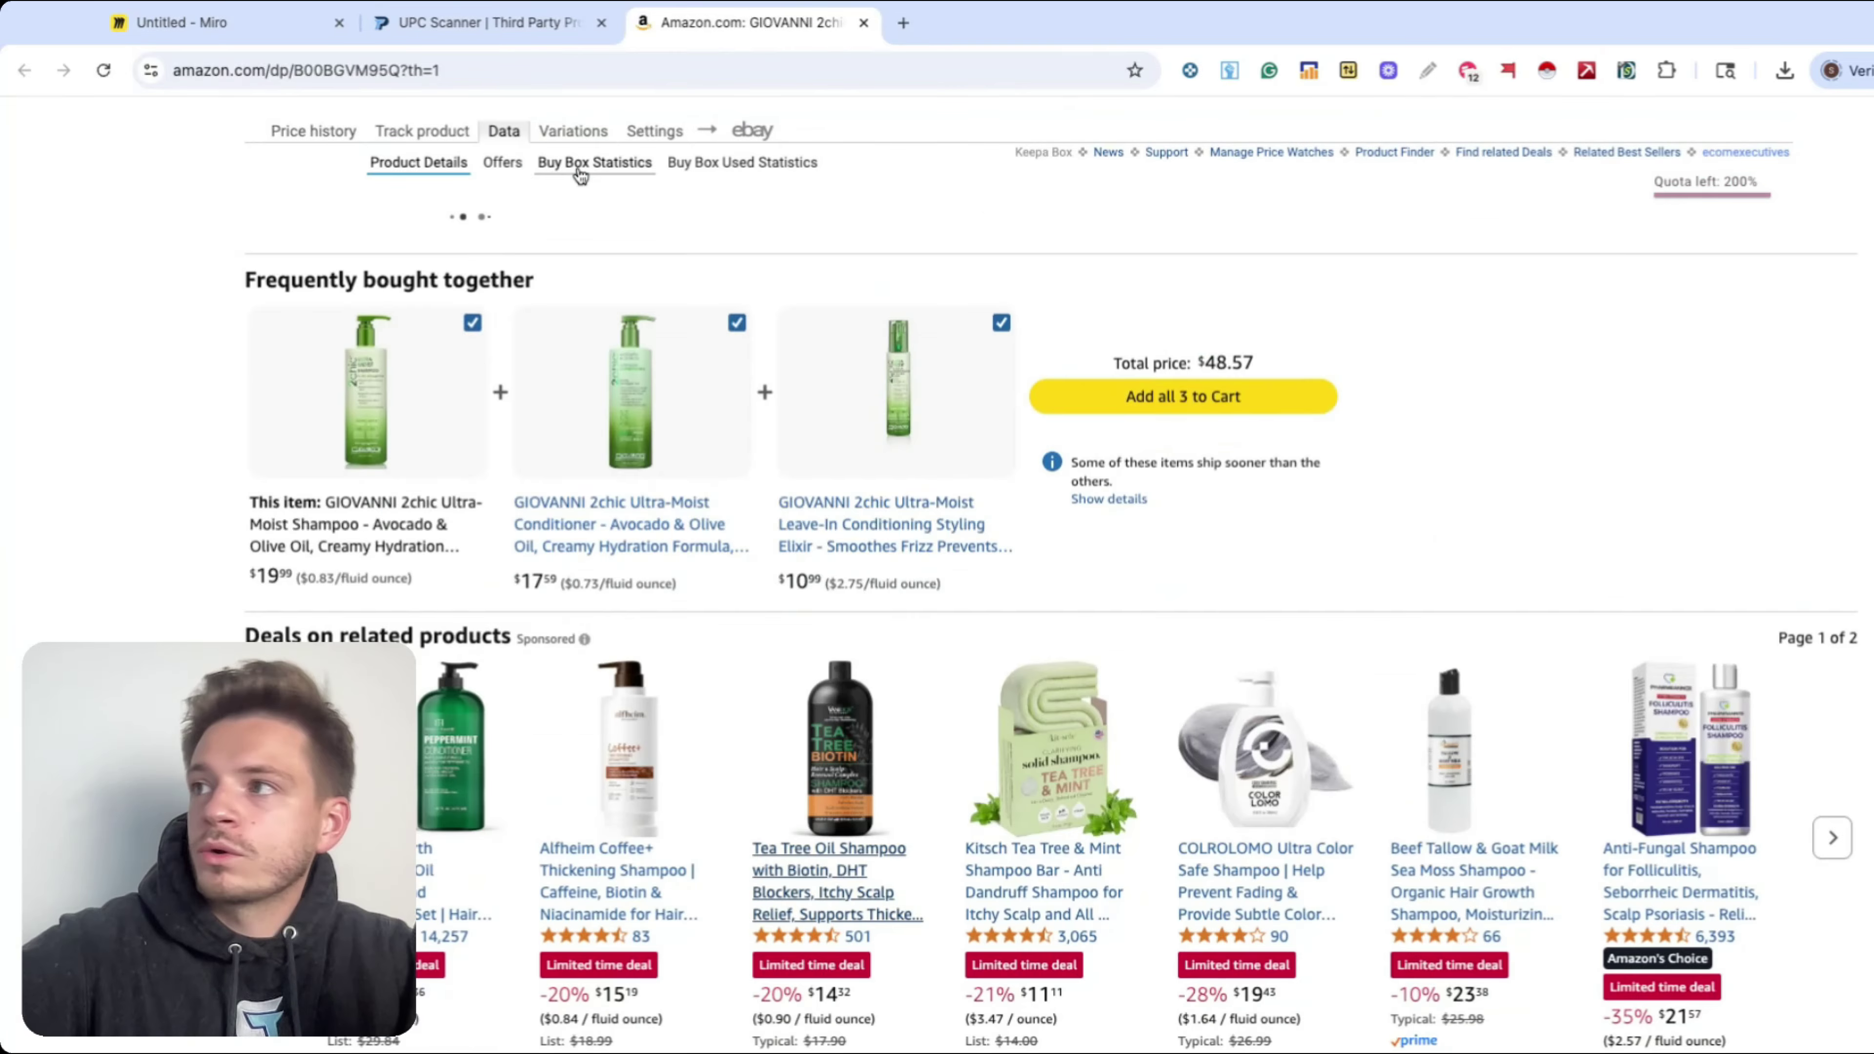
{"action": "scroll", "coordinate": [937, 325], "scroll_direction": "down", "scroll_amount": 3}
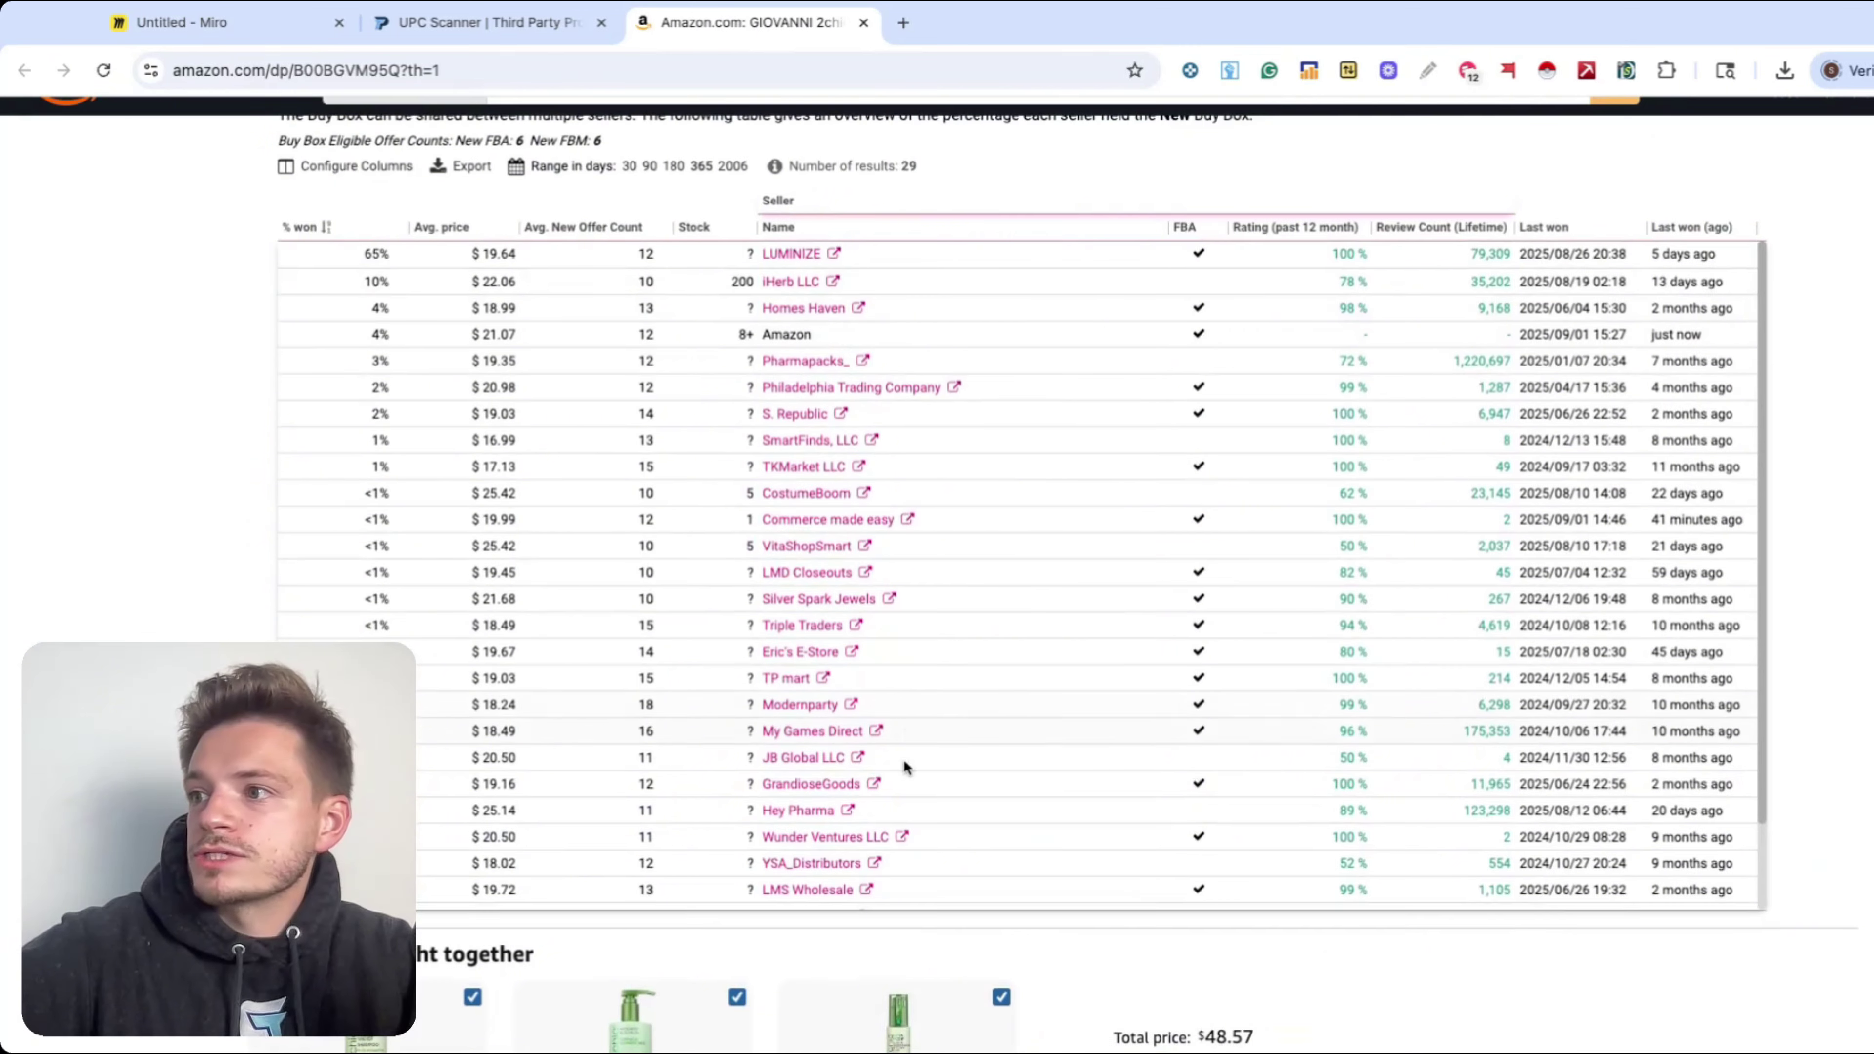
{"action": "scroll", "coordinate": [1253, 615], "scroll_direction": "up", "scroll_amount": 1}
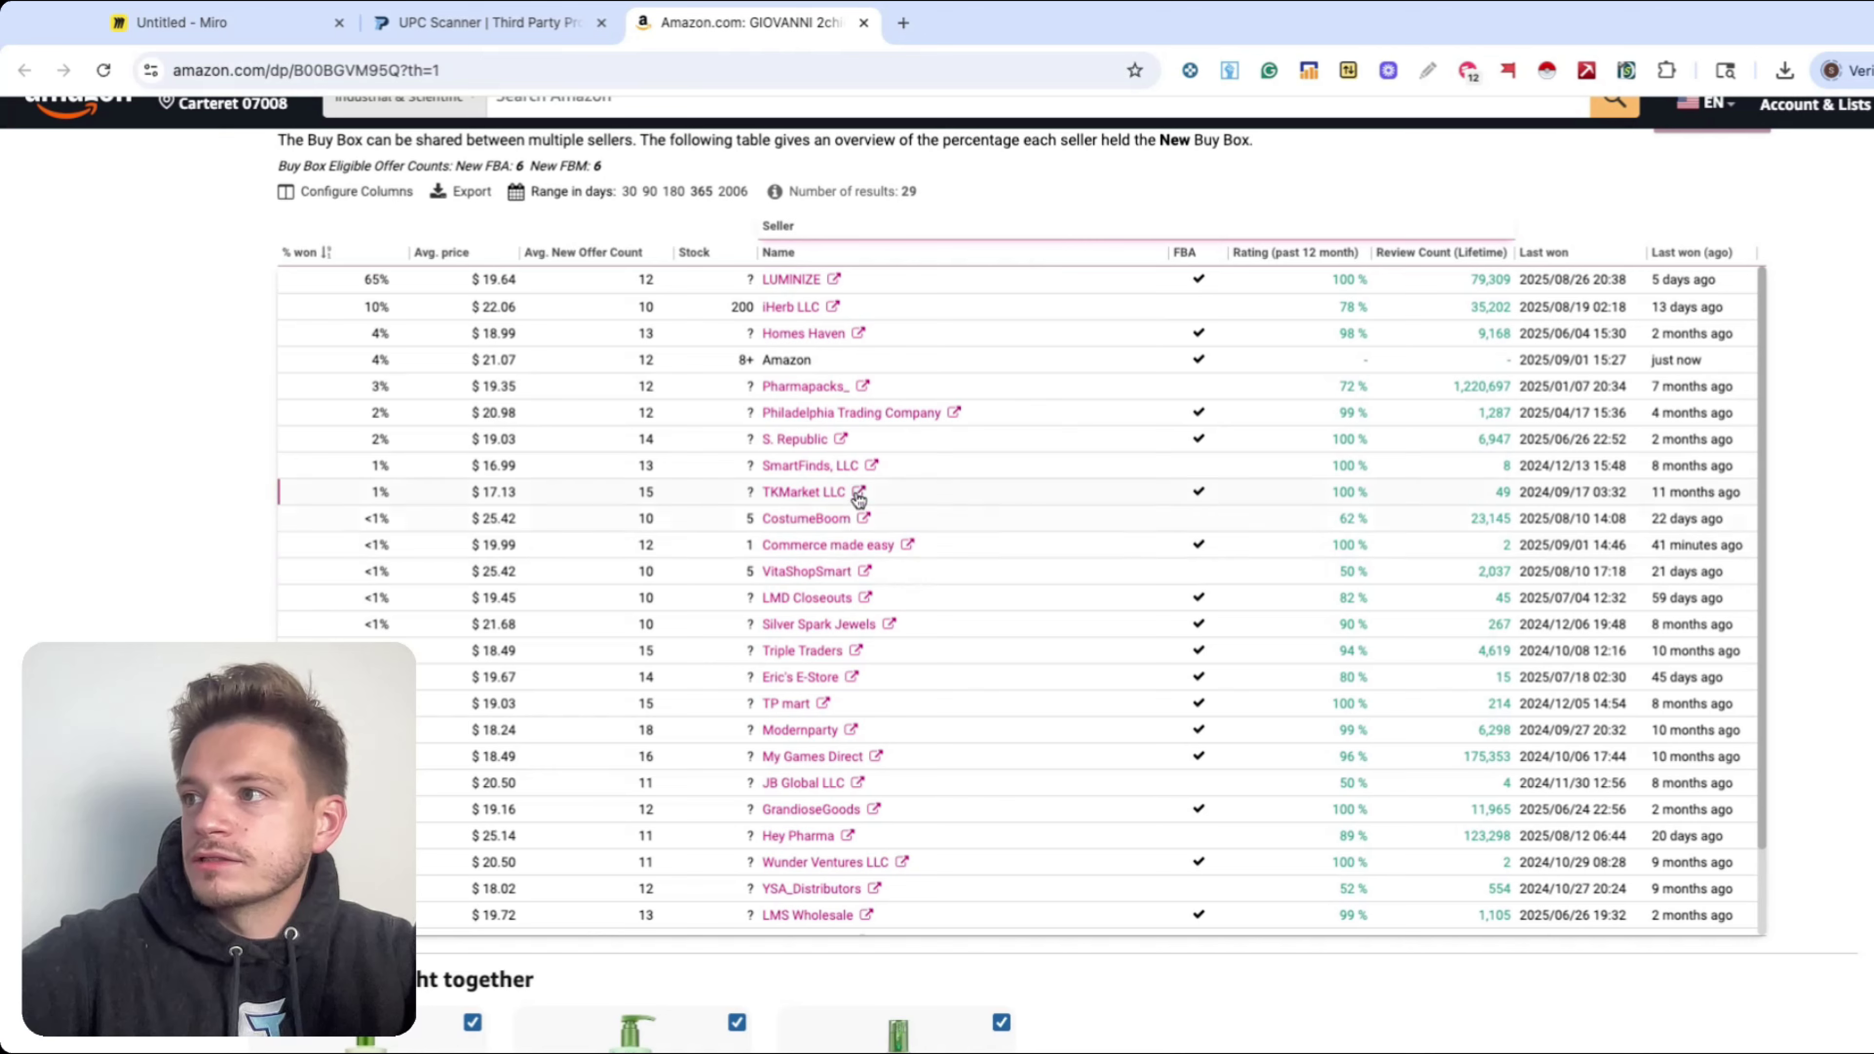
- Open the storefront of the seller S. Republic and browse the products it sells
{"action": "left_click", "coordinate": [840, 439]}
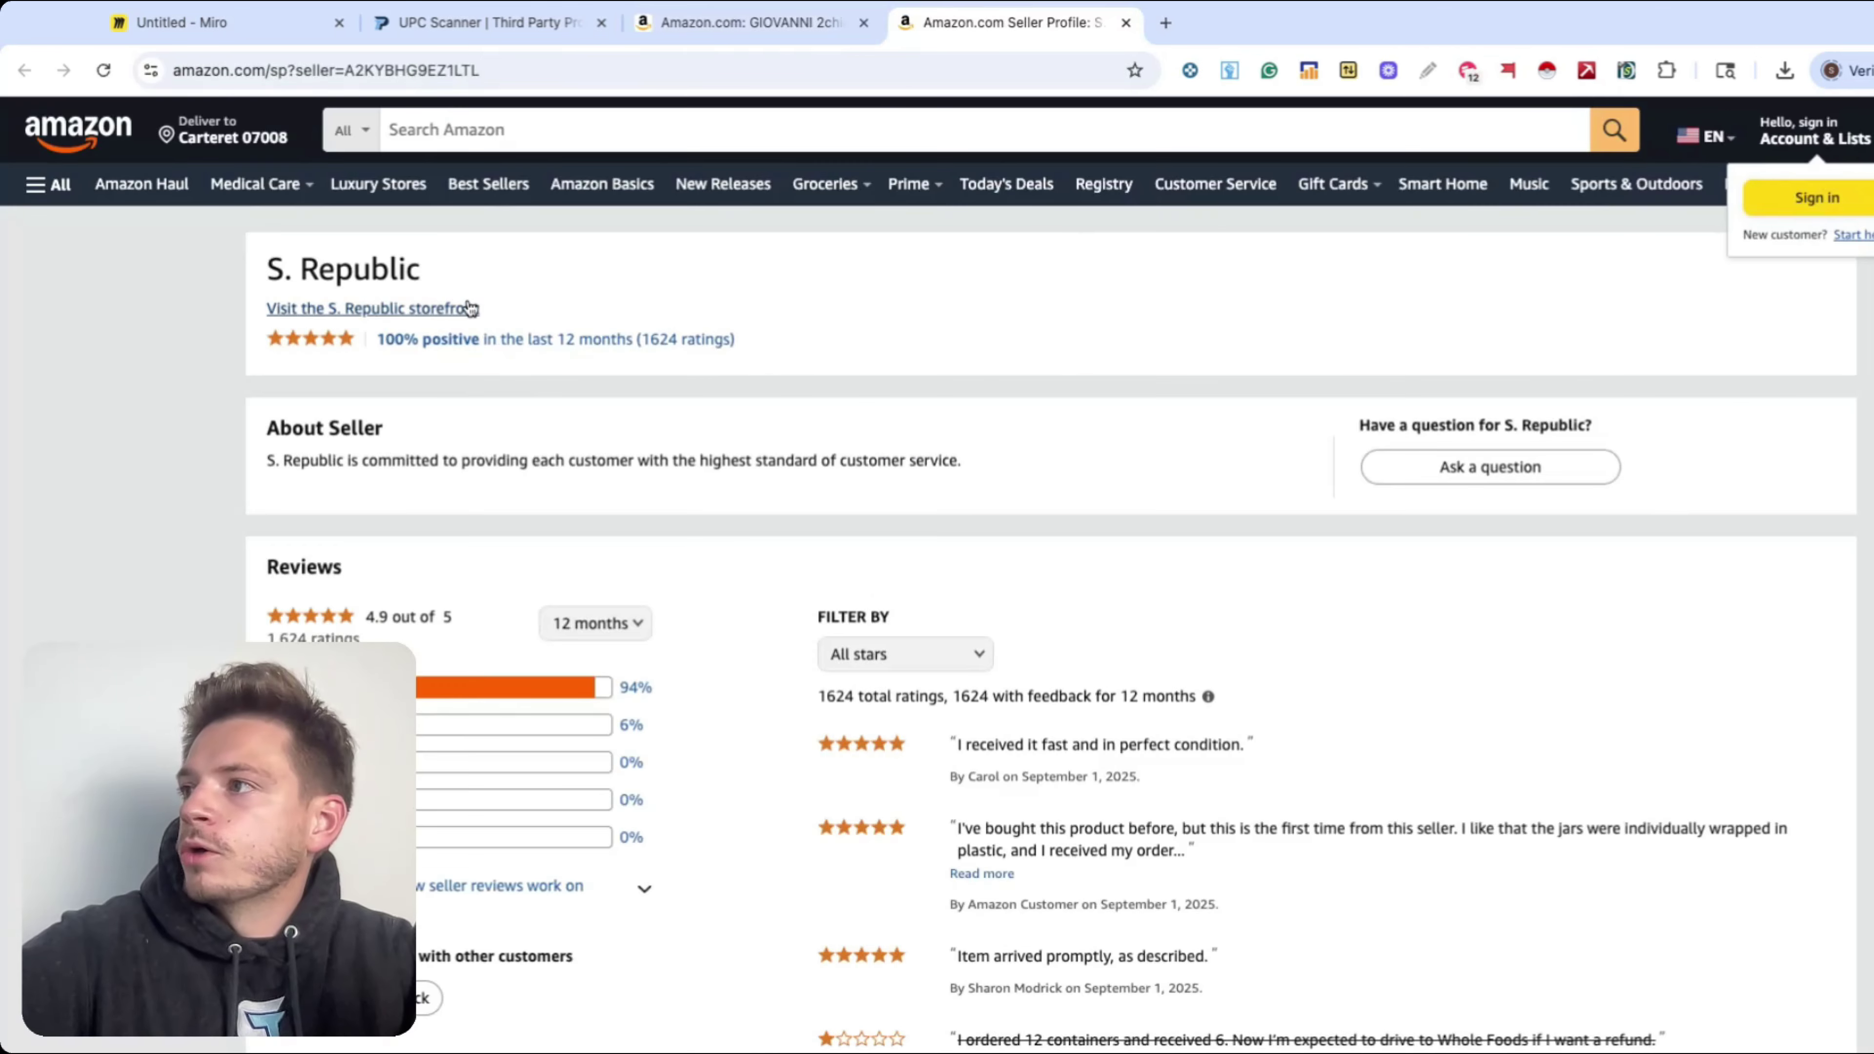
{"action": "left_click", "coordinate": [453, 308]}
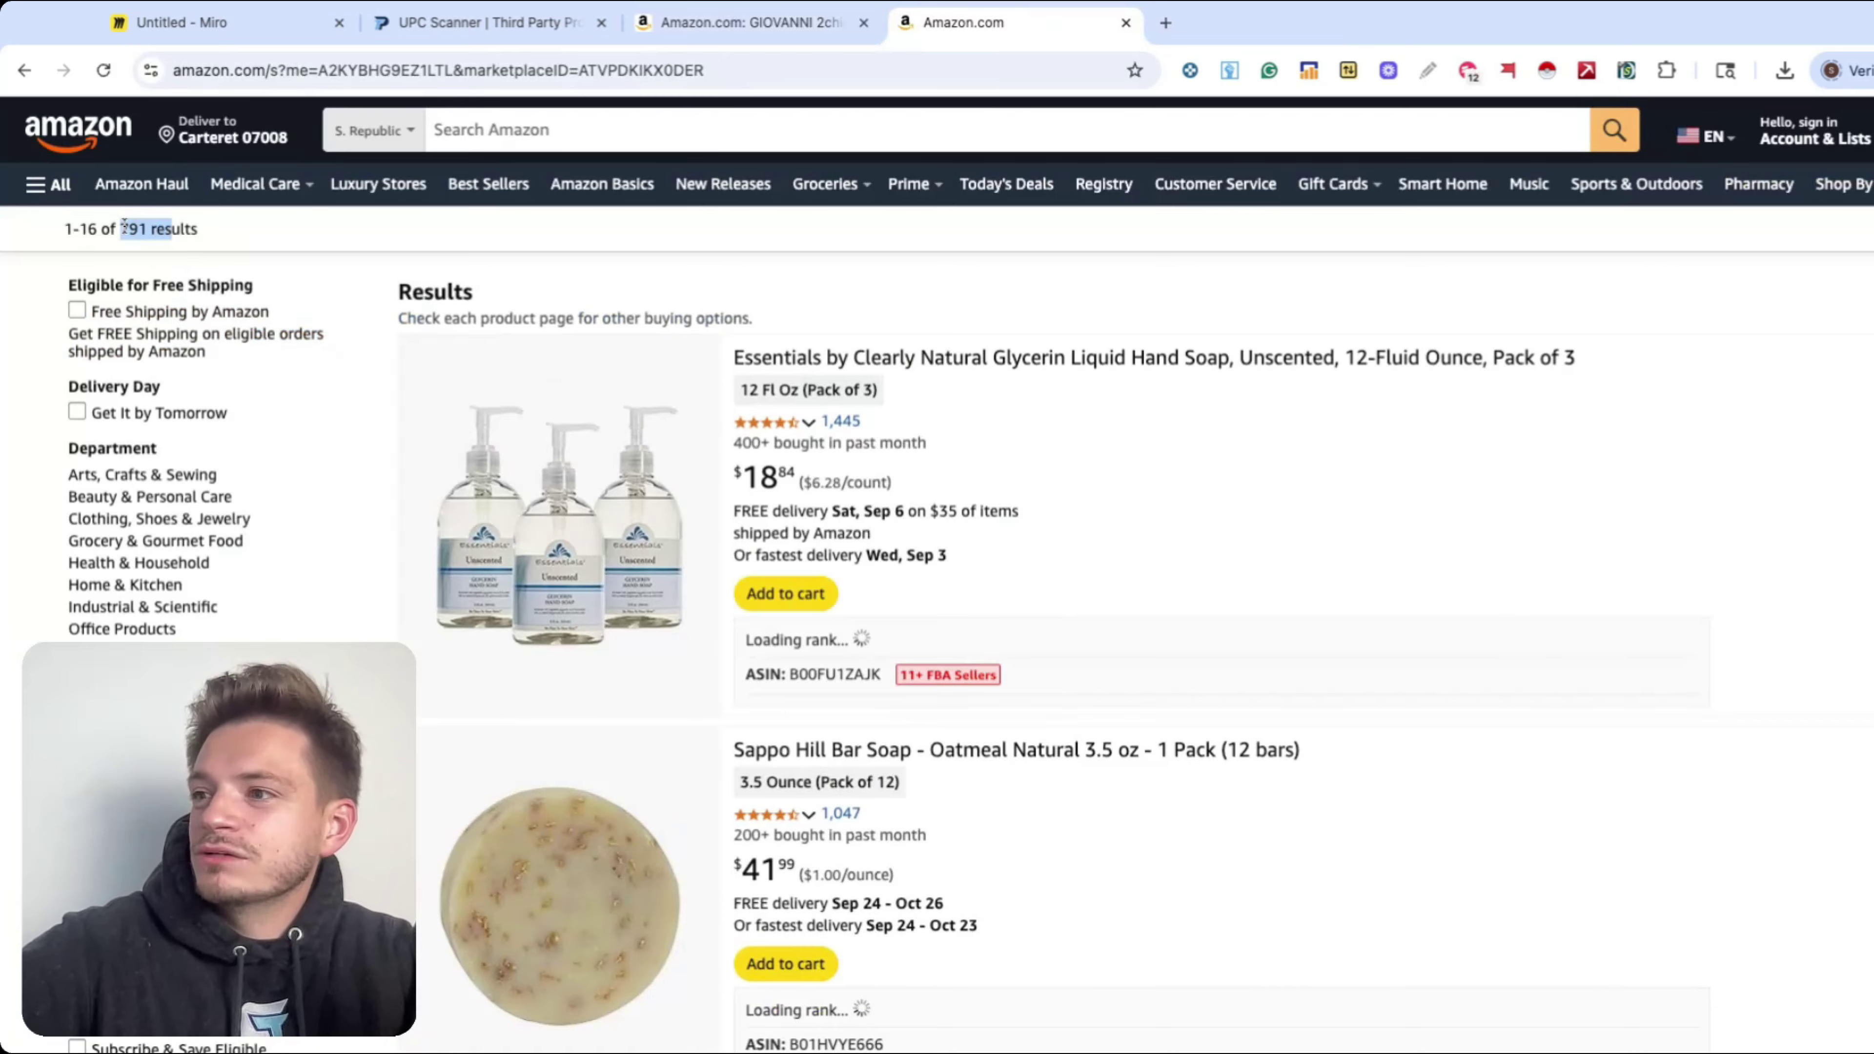
{"action": "scroll", "coordinate": [712, 582], "scroll_direction": "down", "scroll_amount": 10}
{"action": "scroll", "coordinate": [711, 582], "scroll_direction": "down", "scroll_amount": 15}
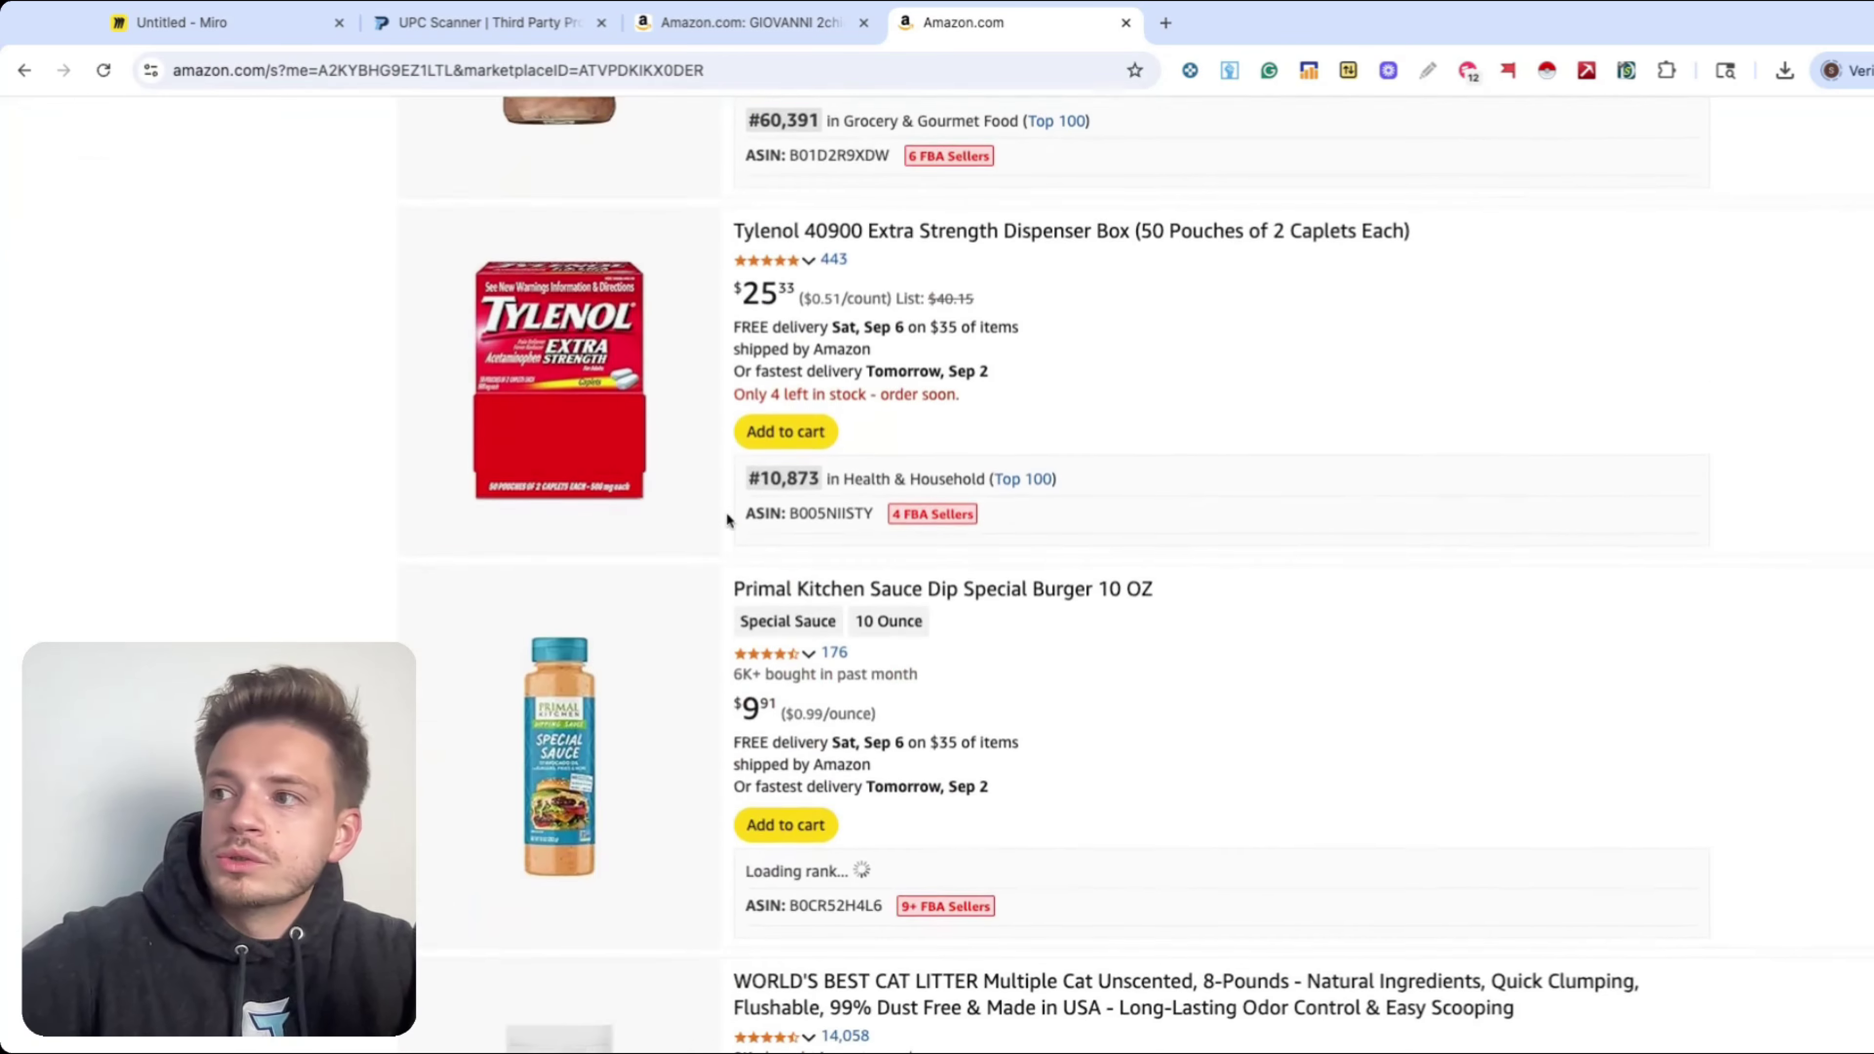
{"action": "scroll", "coordinate": [719, 414], "scroll_direction": "down", "scroll_amount": 15}
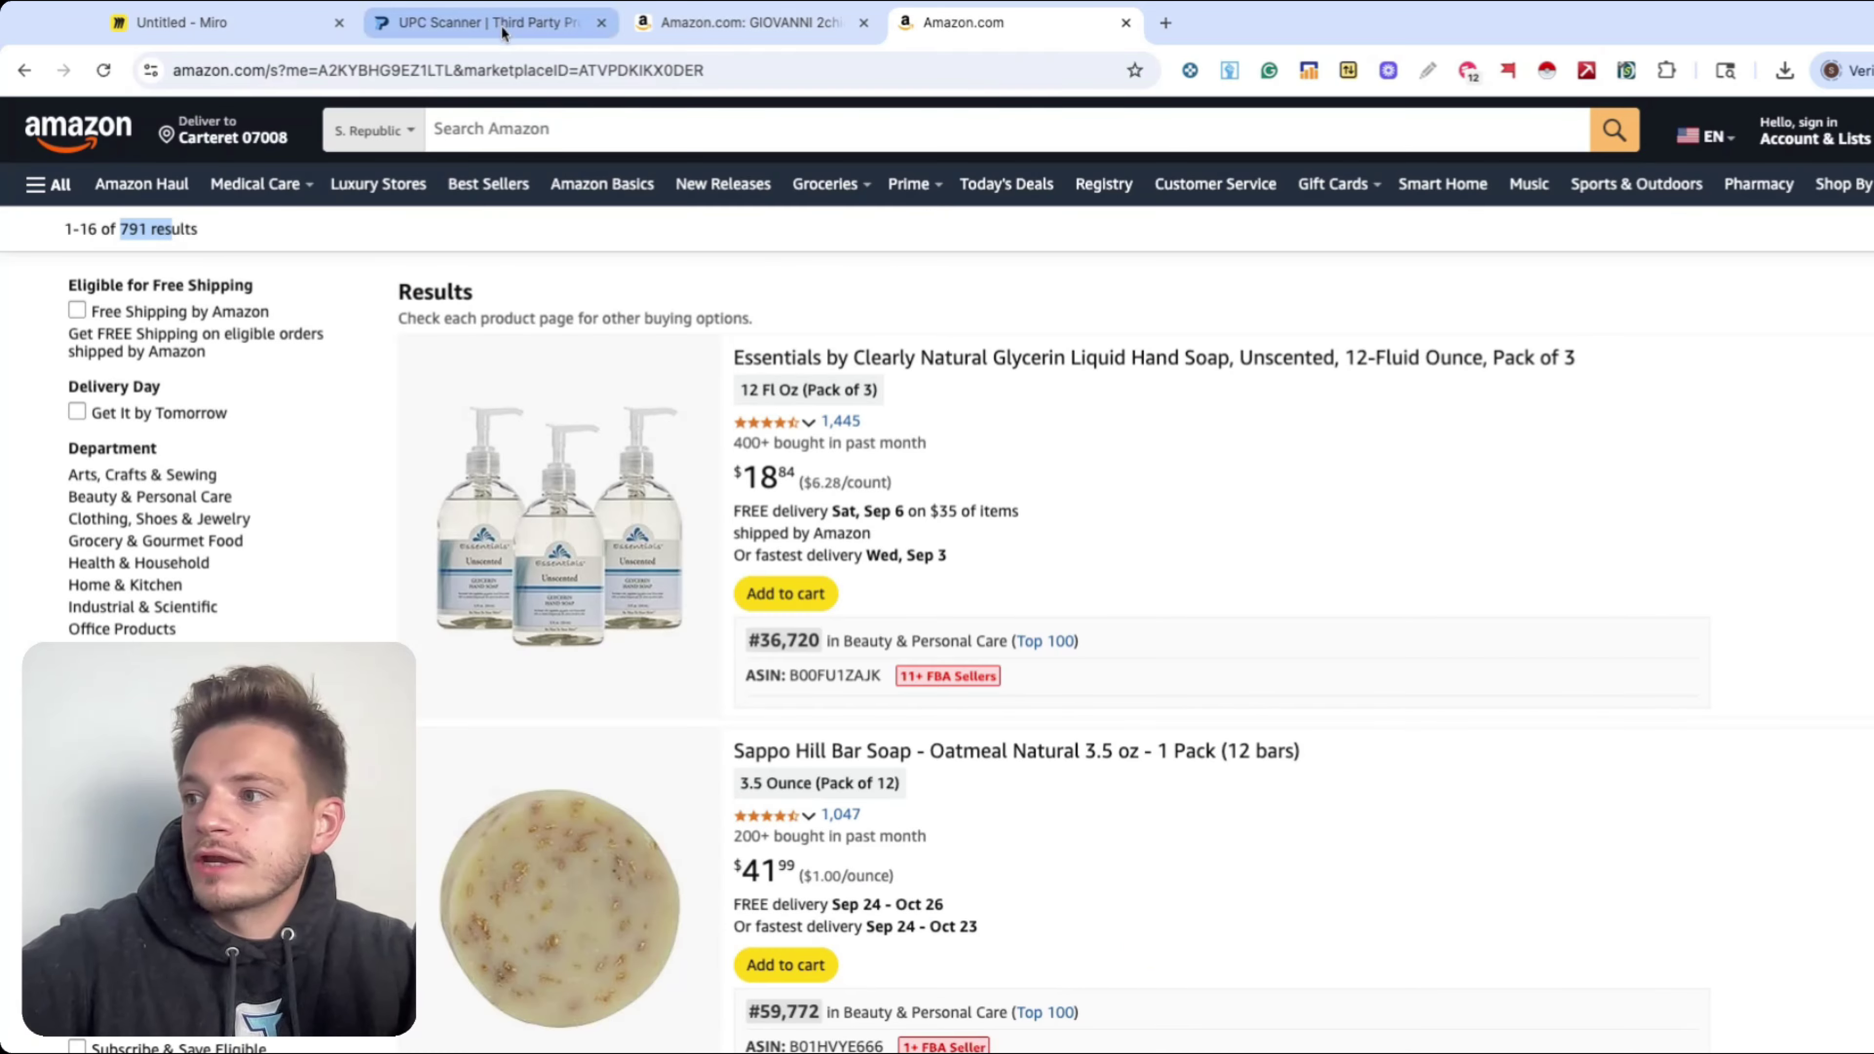
- Search the UPC Scanner catalog for the storefront brands SAPPO and SUSHI CHEF
{"action": "left_click", "coordinate": [502, 23]}
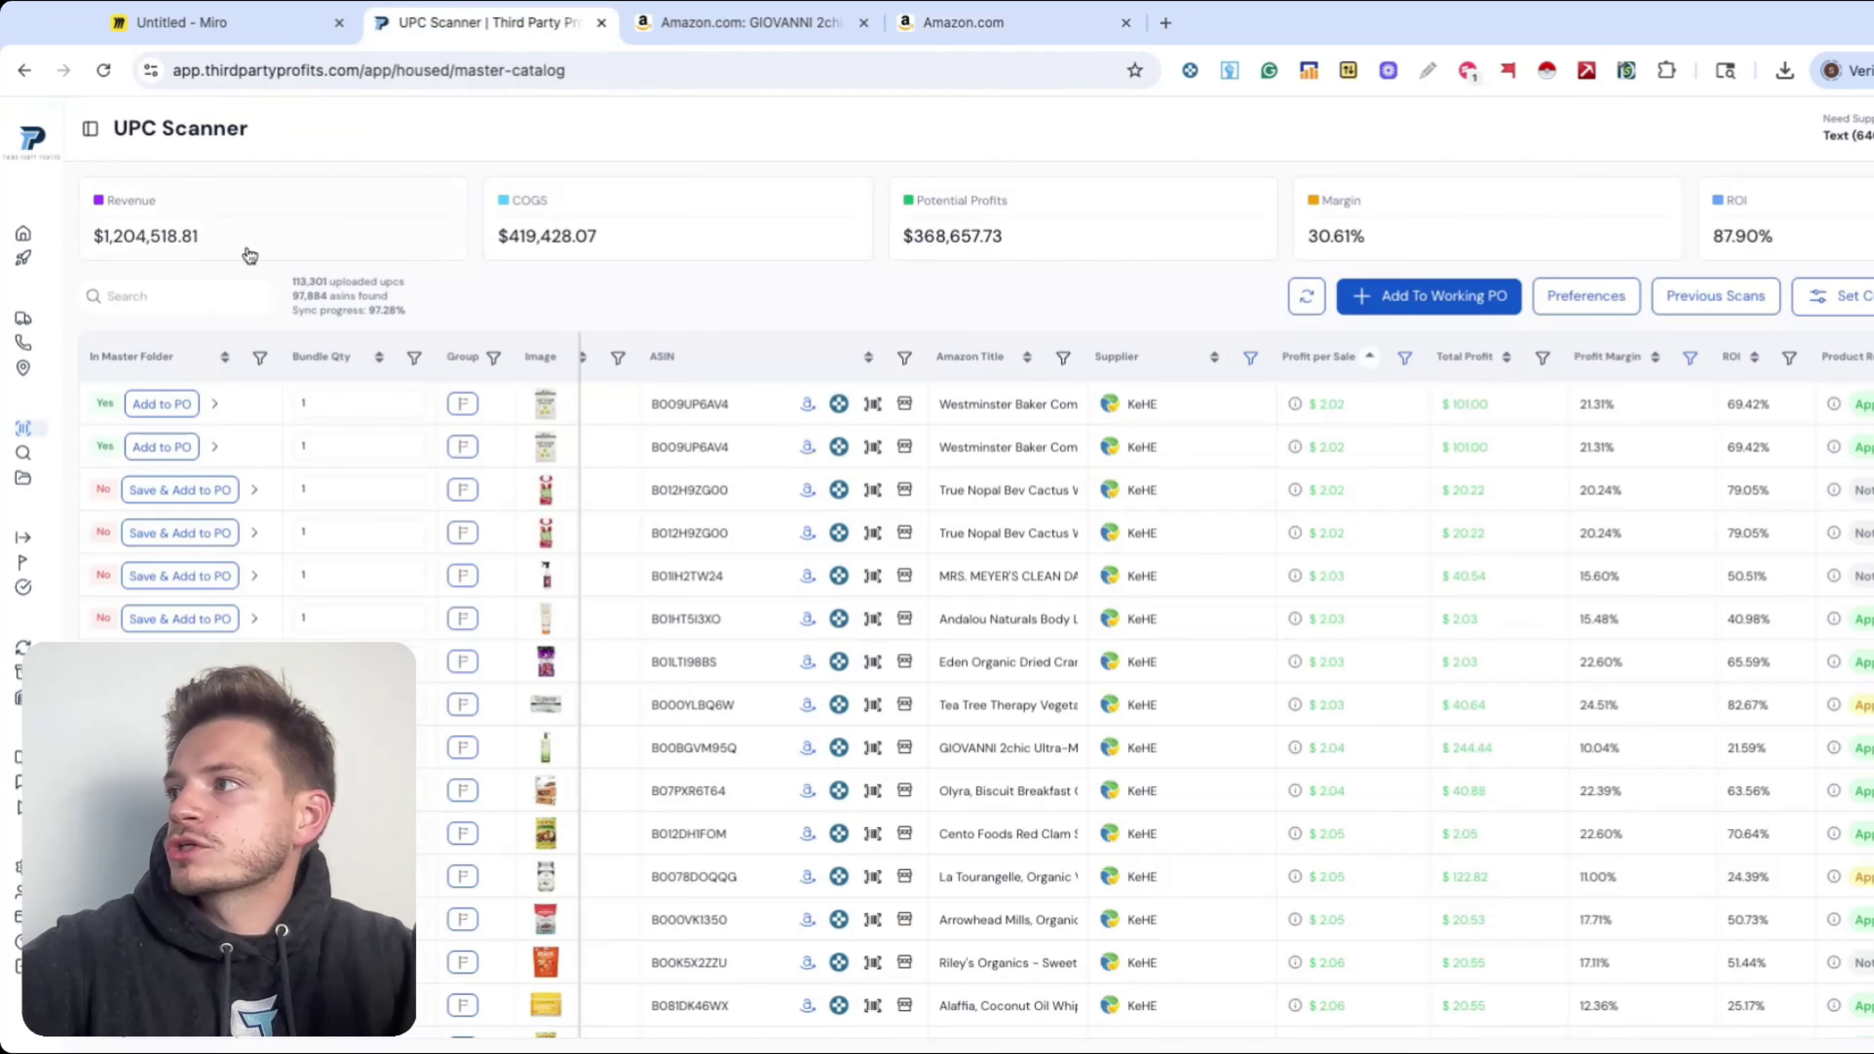
{"action": "left_click", "coordinate": [230, 286]}
{"action": "type", "text": "SPO"}
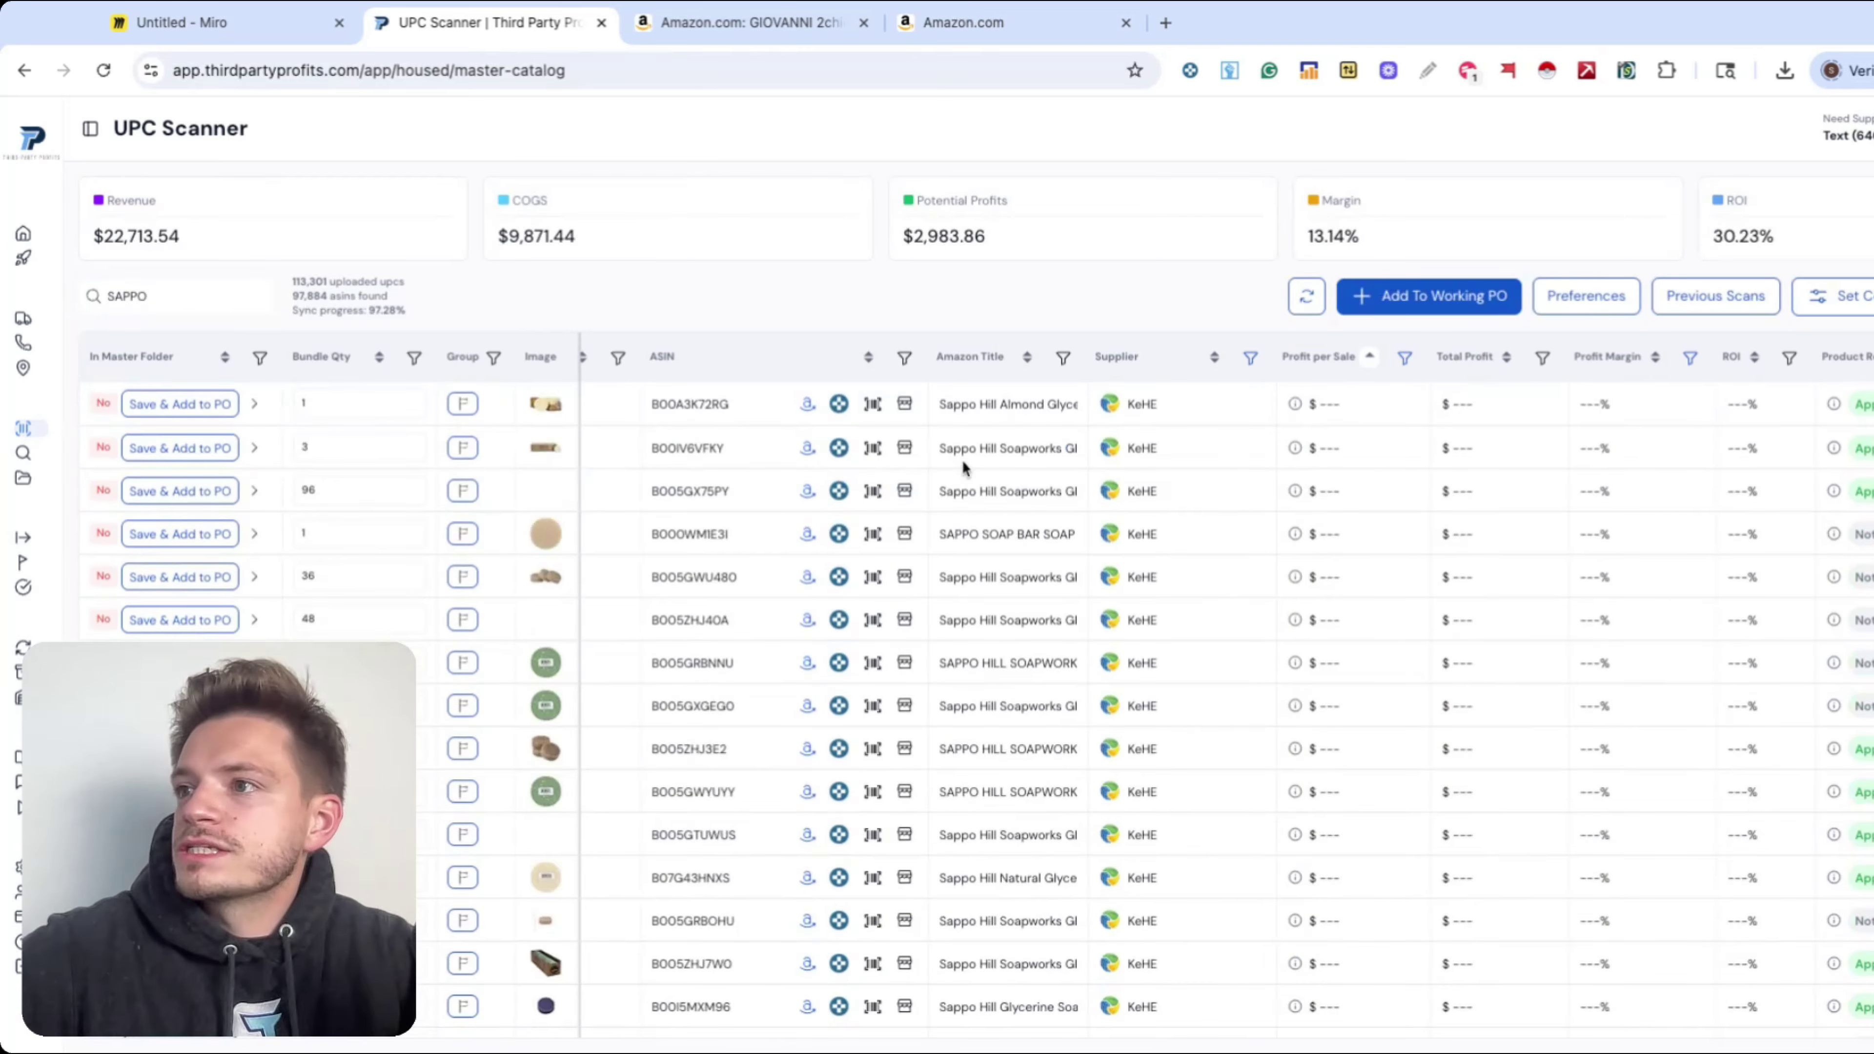
{"action": "left_click", "coordinate": [963, 22]}
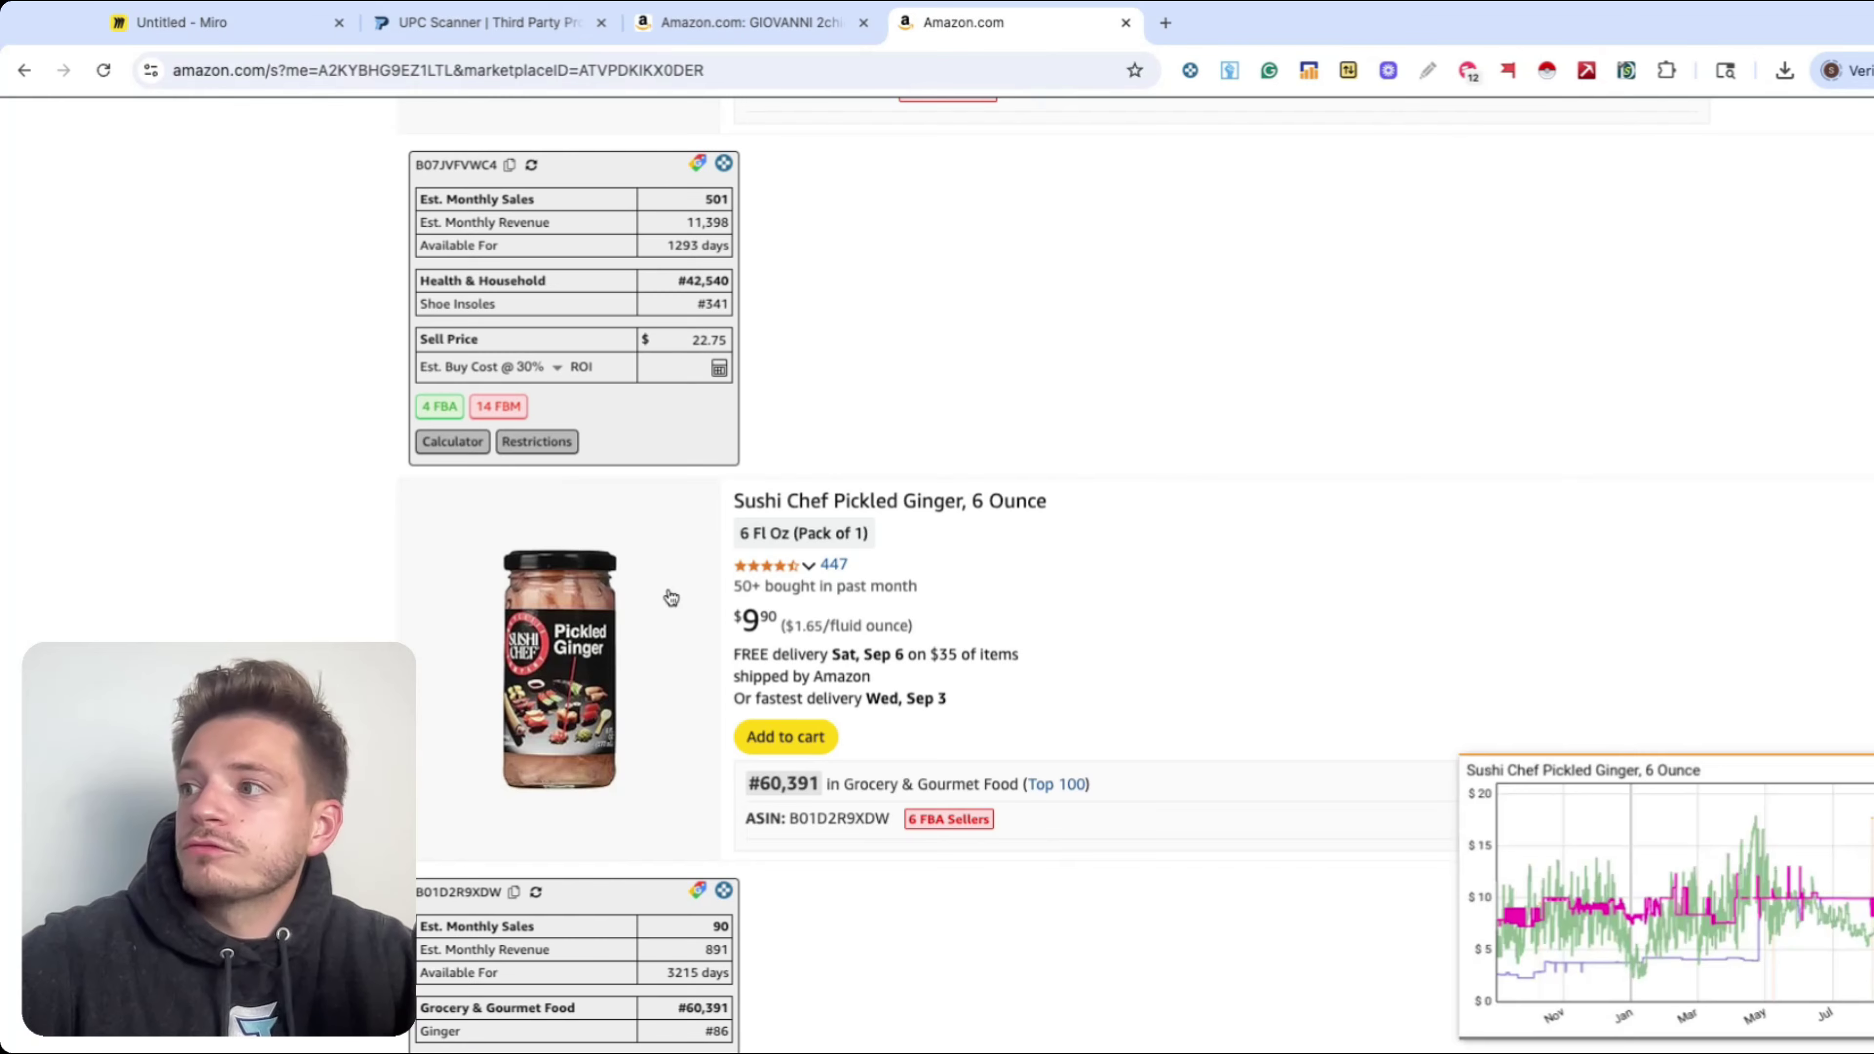
{"action": "left_click", "coordinate": [444, 24]}
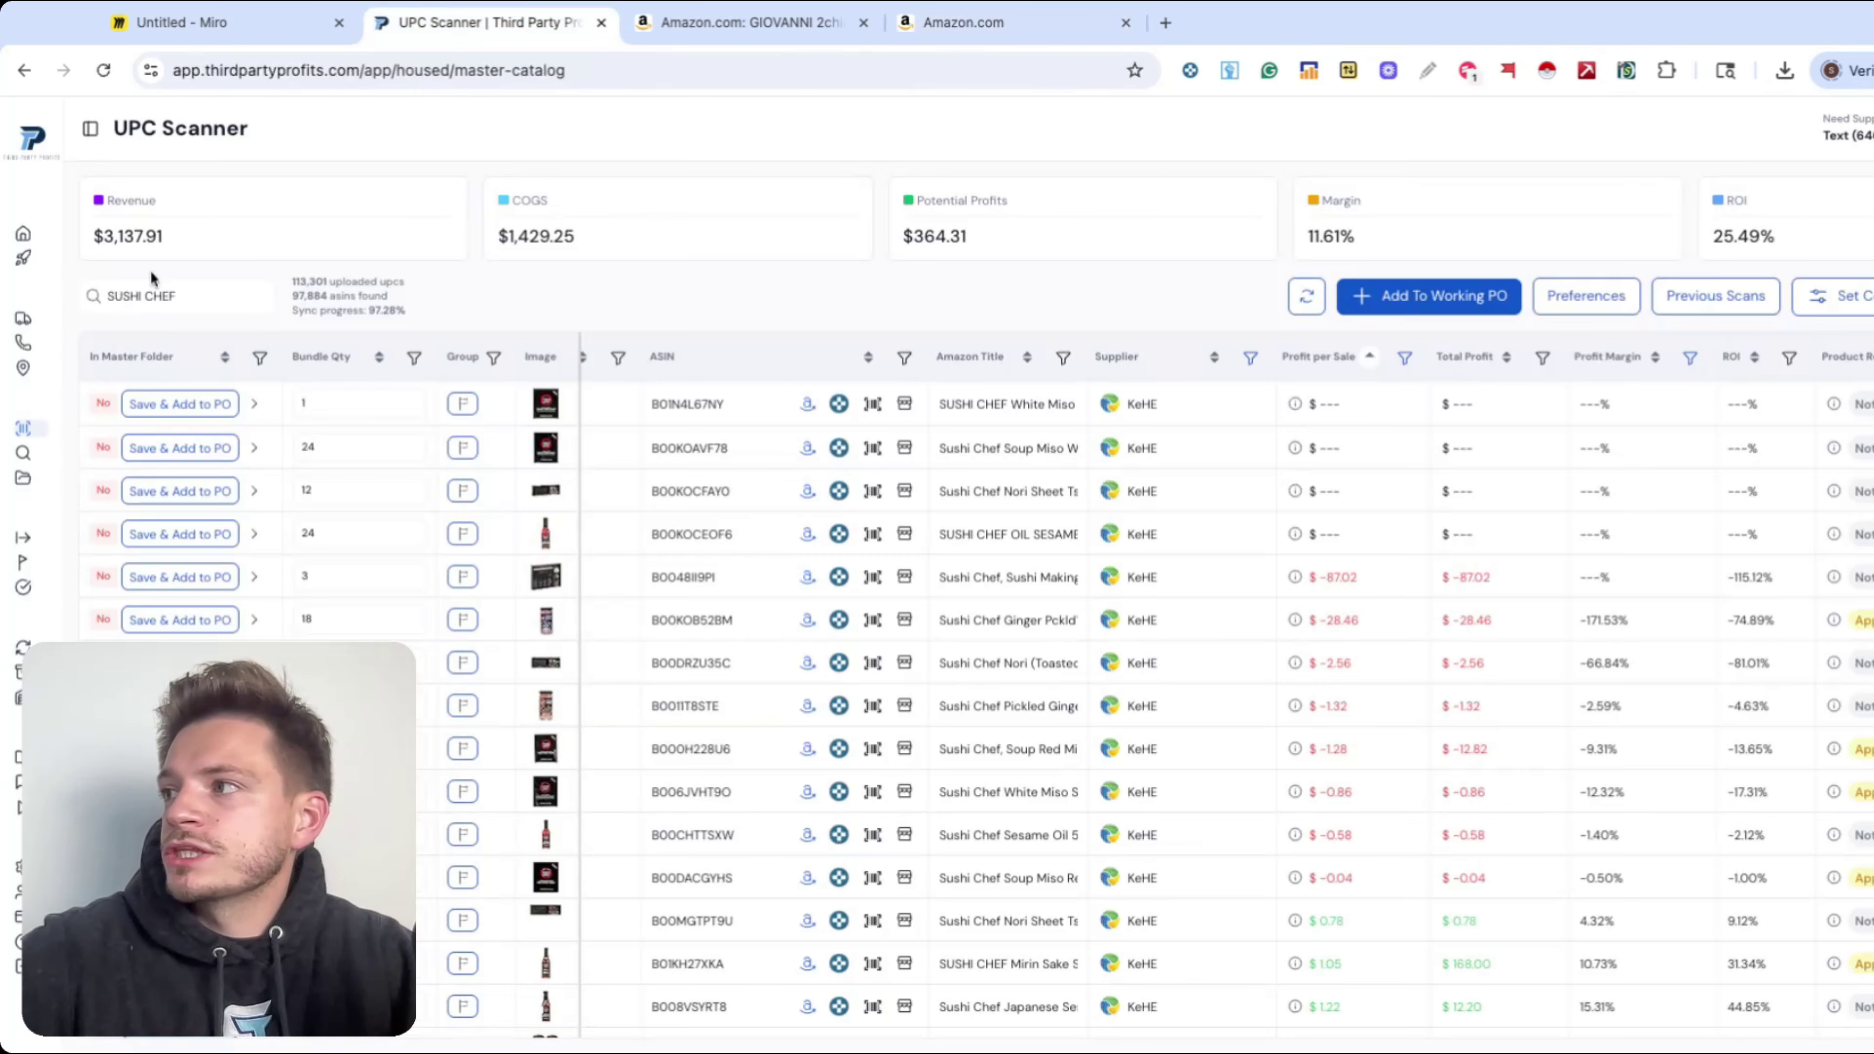
- Browse further down the S. Republic storefront and search the UPC Scanner catalog for the brand ACURE
{"action": "left_click", "coordinate": [974, 22]}
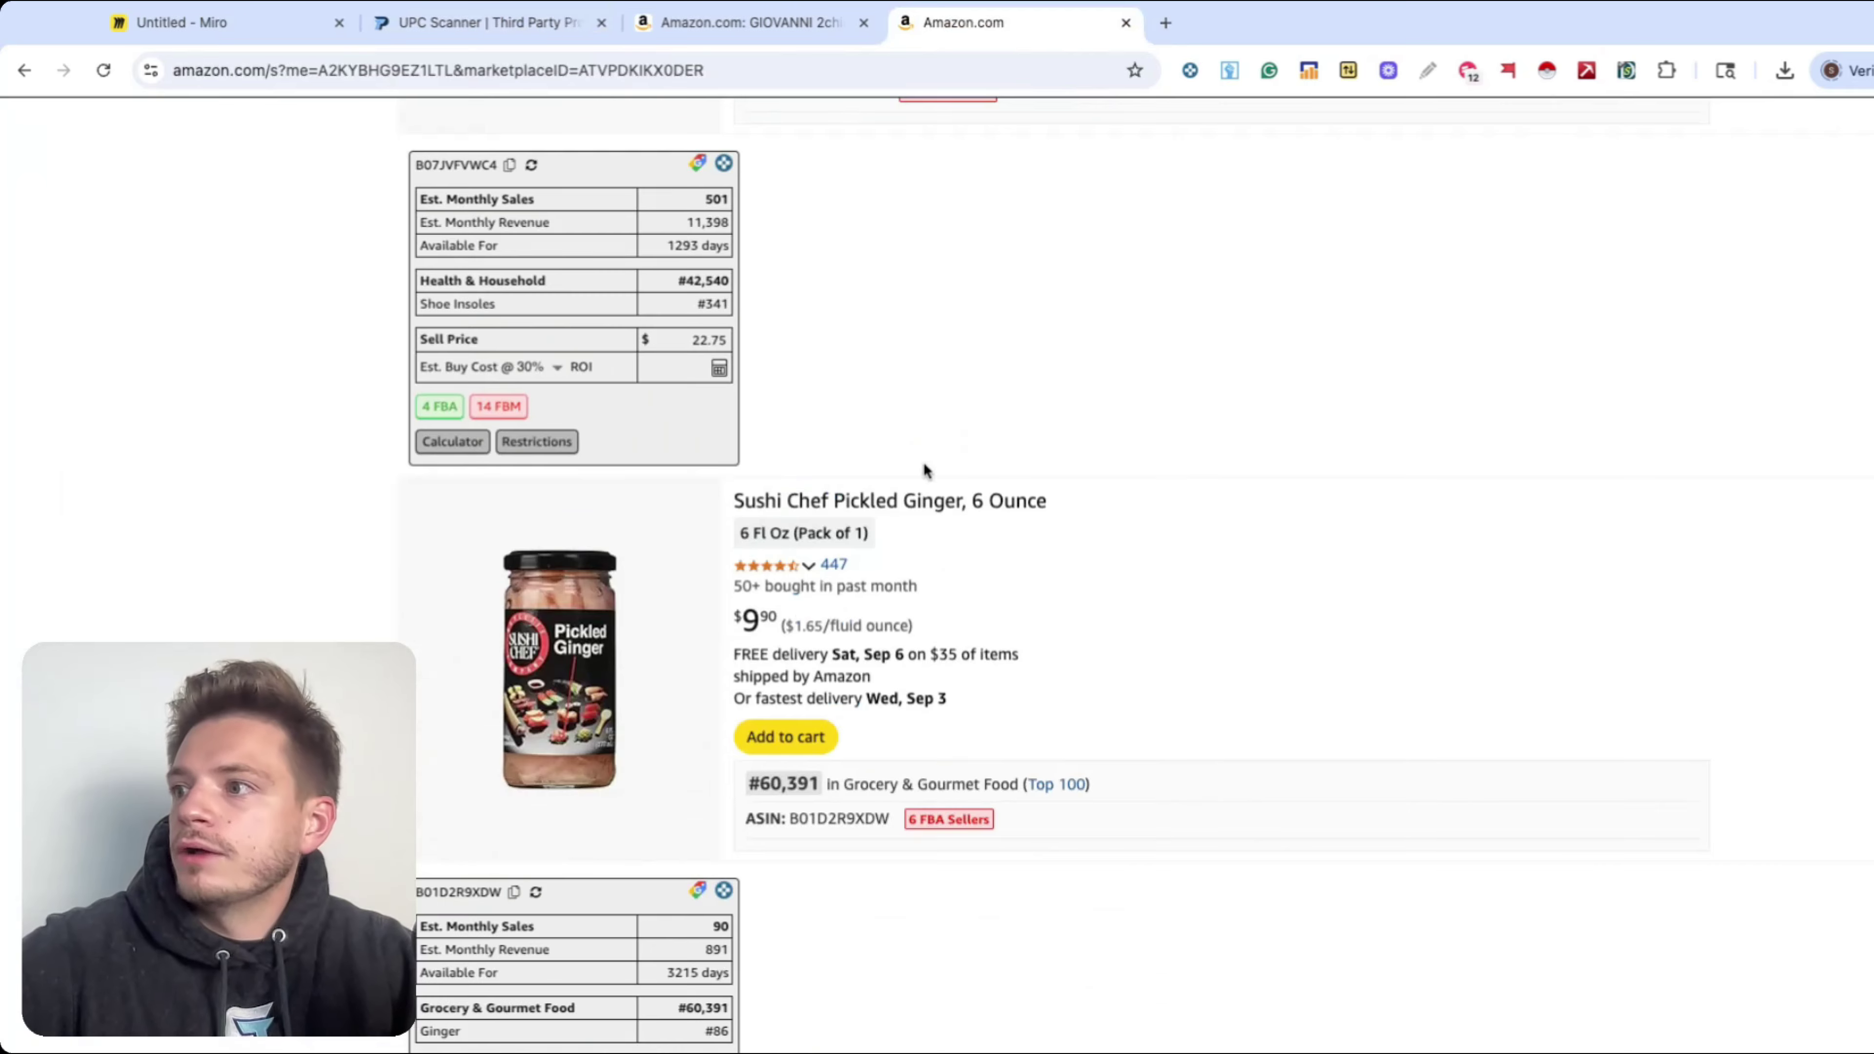
{"action": "scroll", "coordinate": [893, 516], "scroll_direction": "down", "scroll_amount": 10}
{"action": "scroll", "coordinate": [863, 580], "scroll_direction": "down", "scroll_amount": 20}
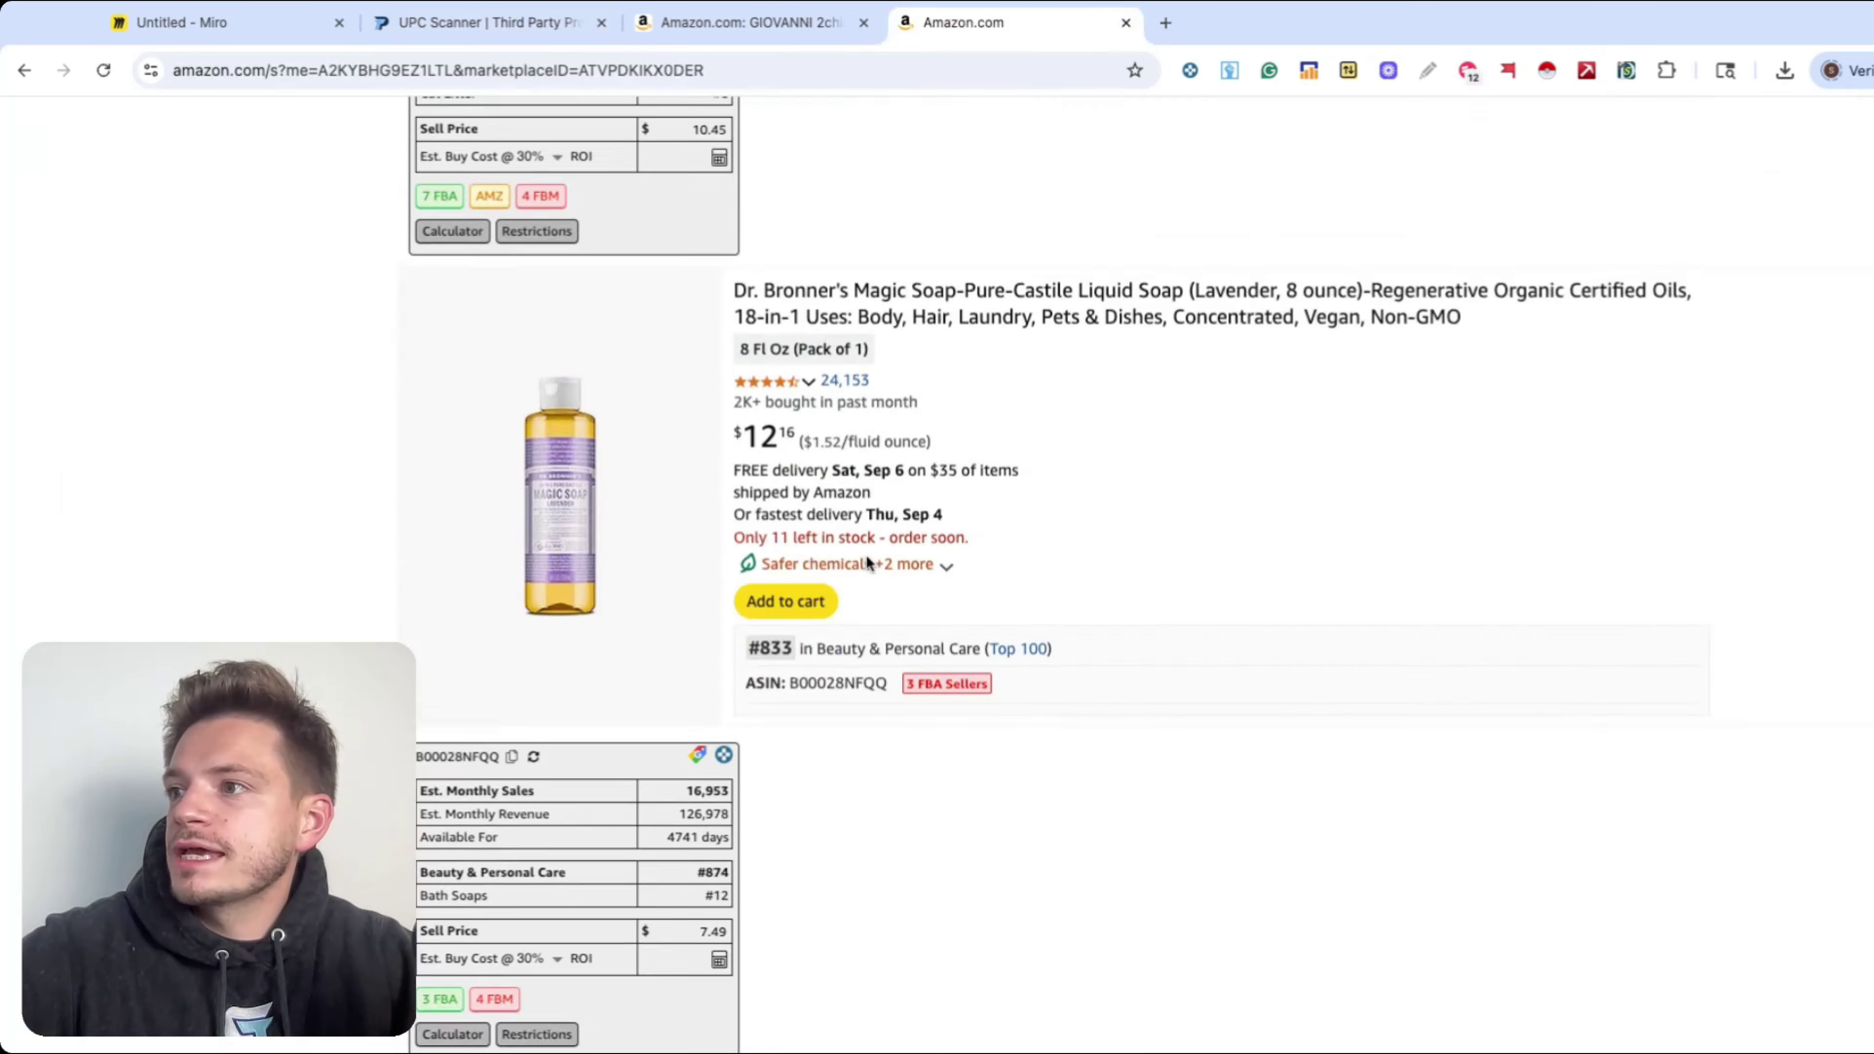
{"action": "scroll", "coordinate": [741, 550], "scroll_direction": "down", "scroll_amount": 15}
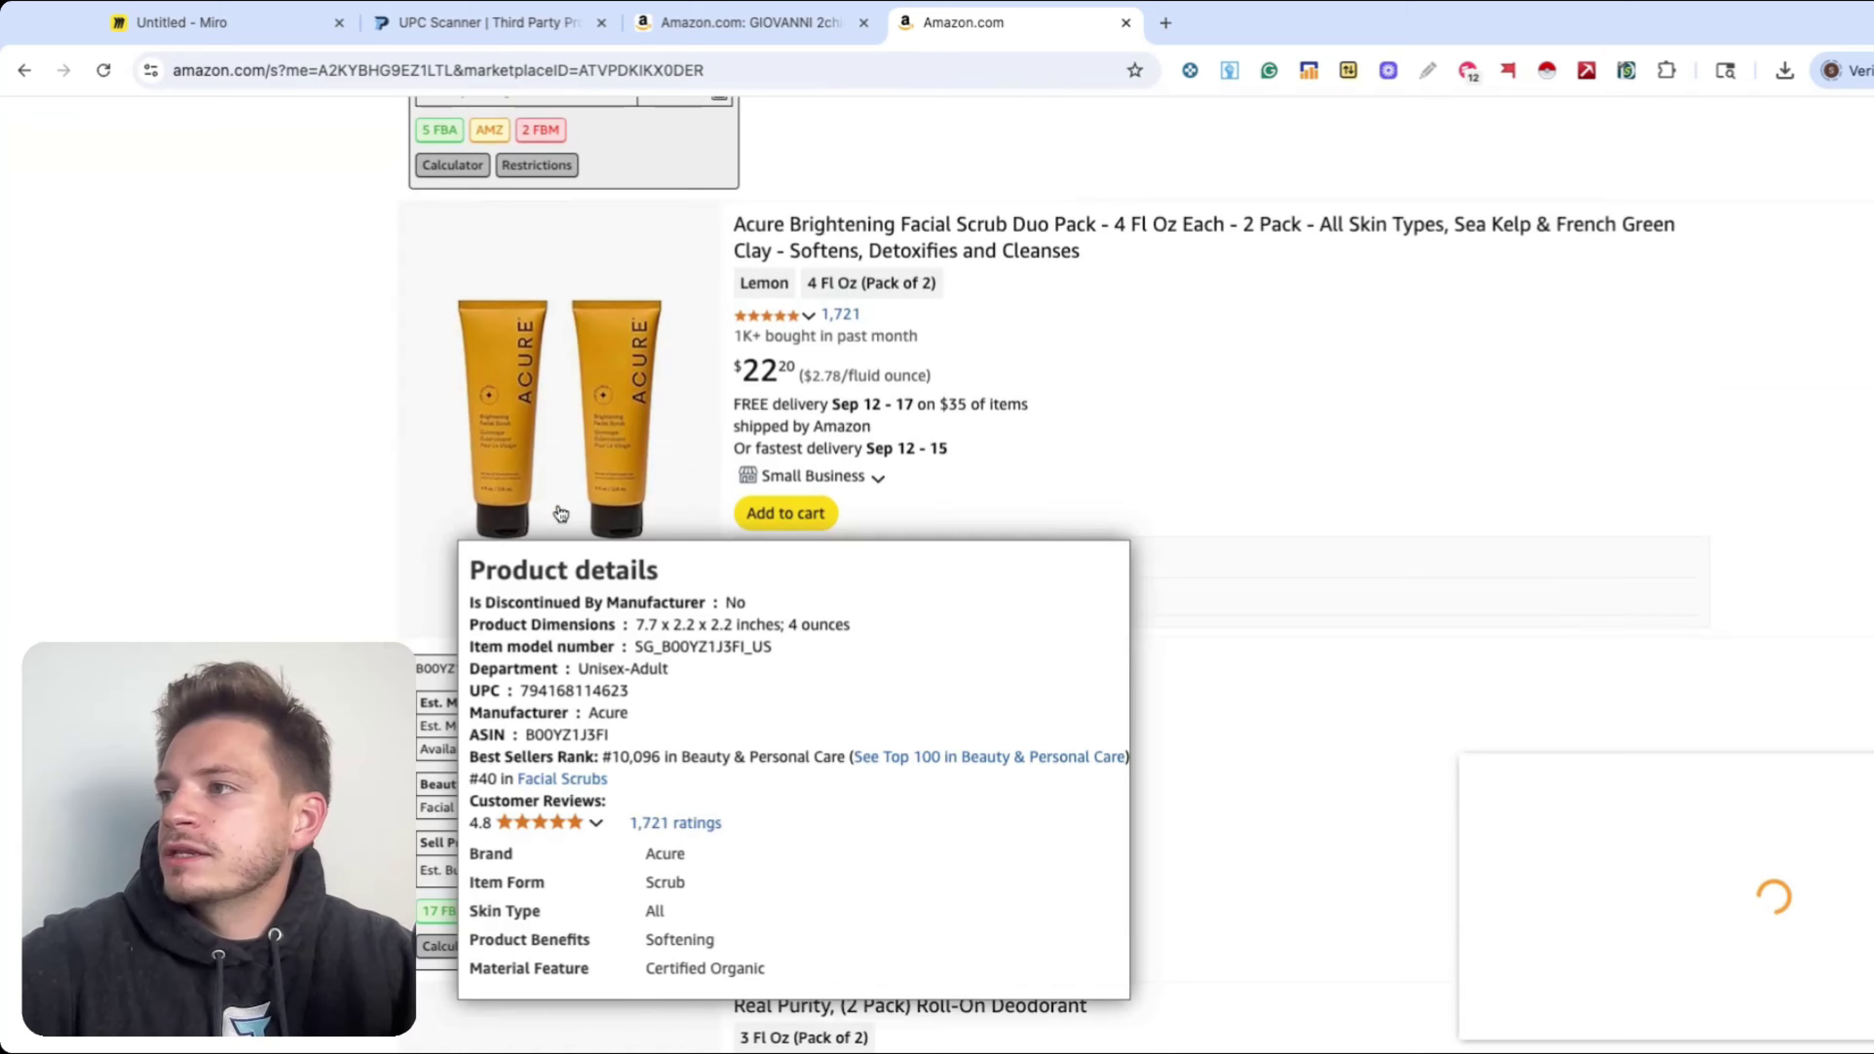
{"action": "left_click", "coordinate": [397, 24]}
{"action": "left_click", "coordinate": [210, 298]}
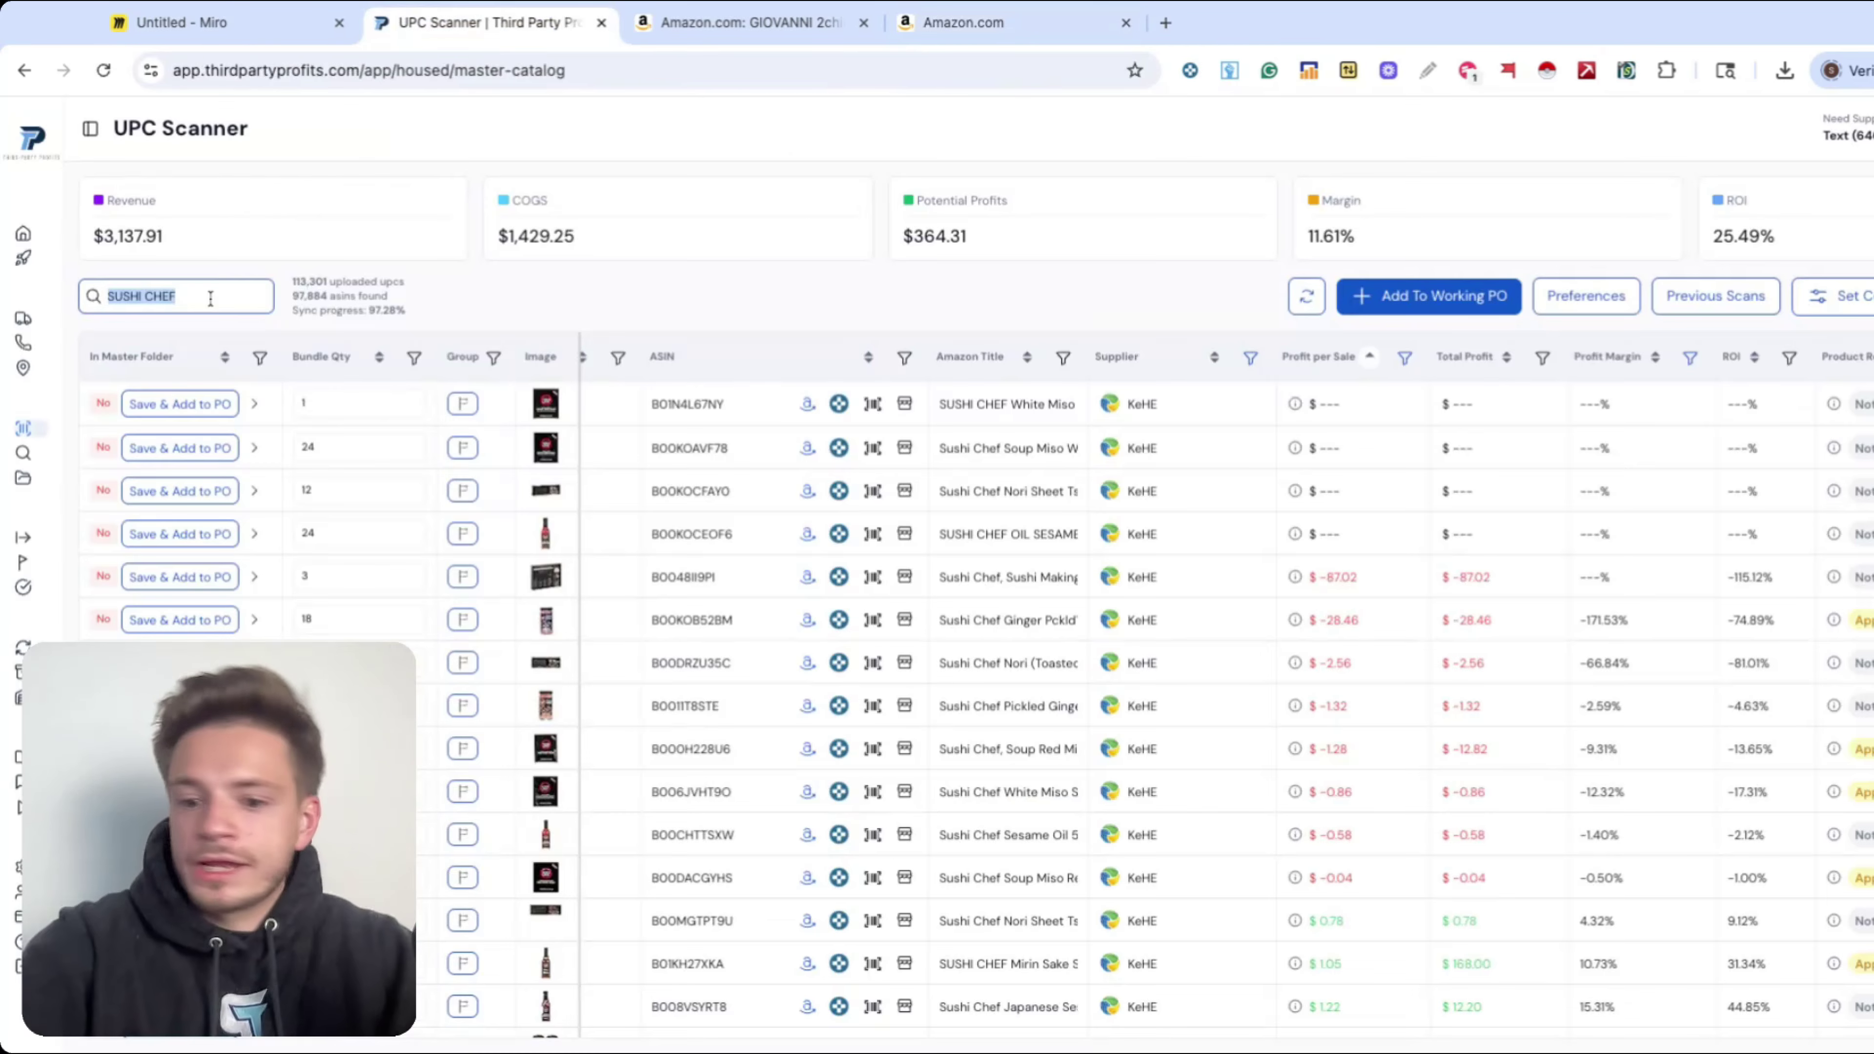
{"action": "type", "text": "ACURE"}
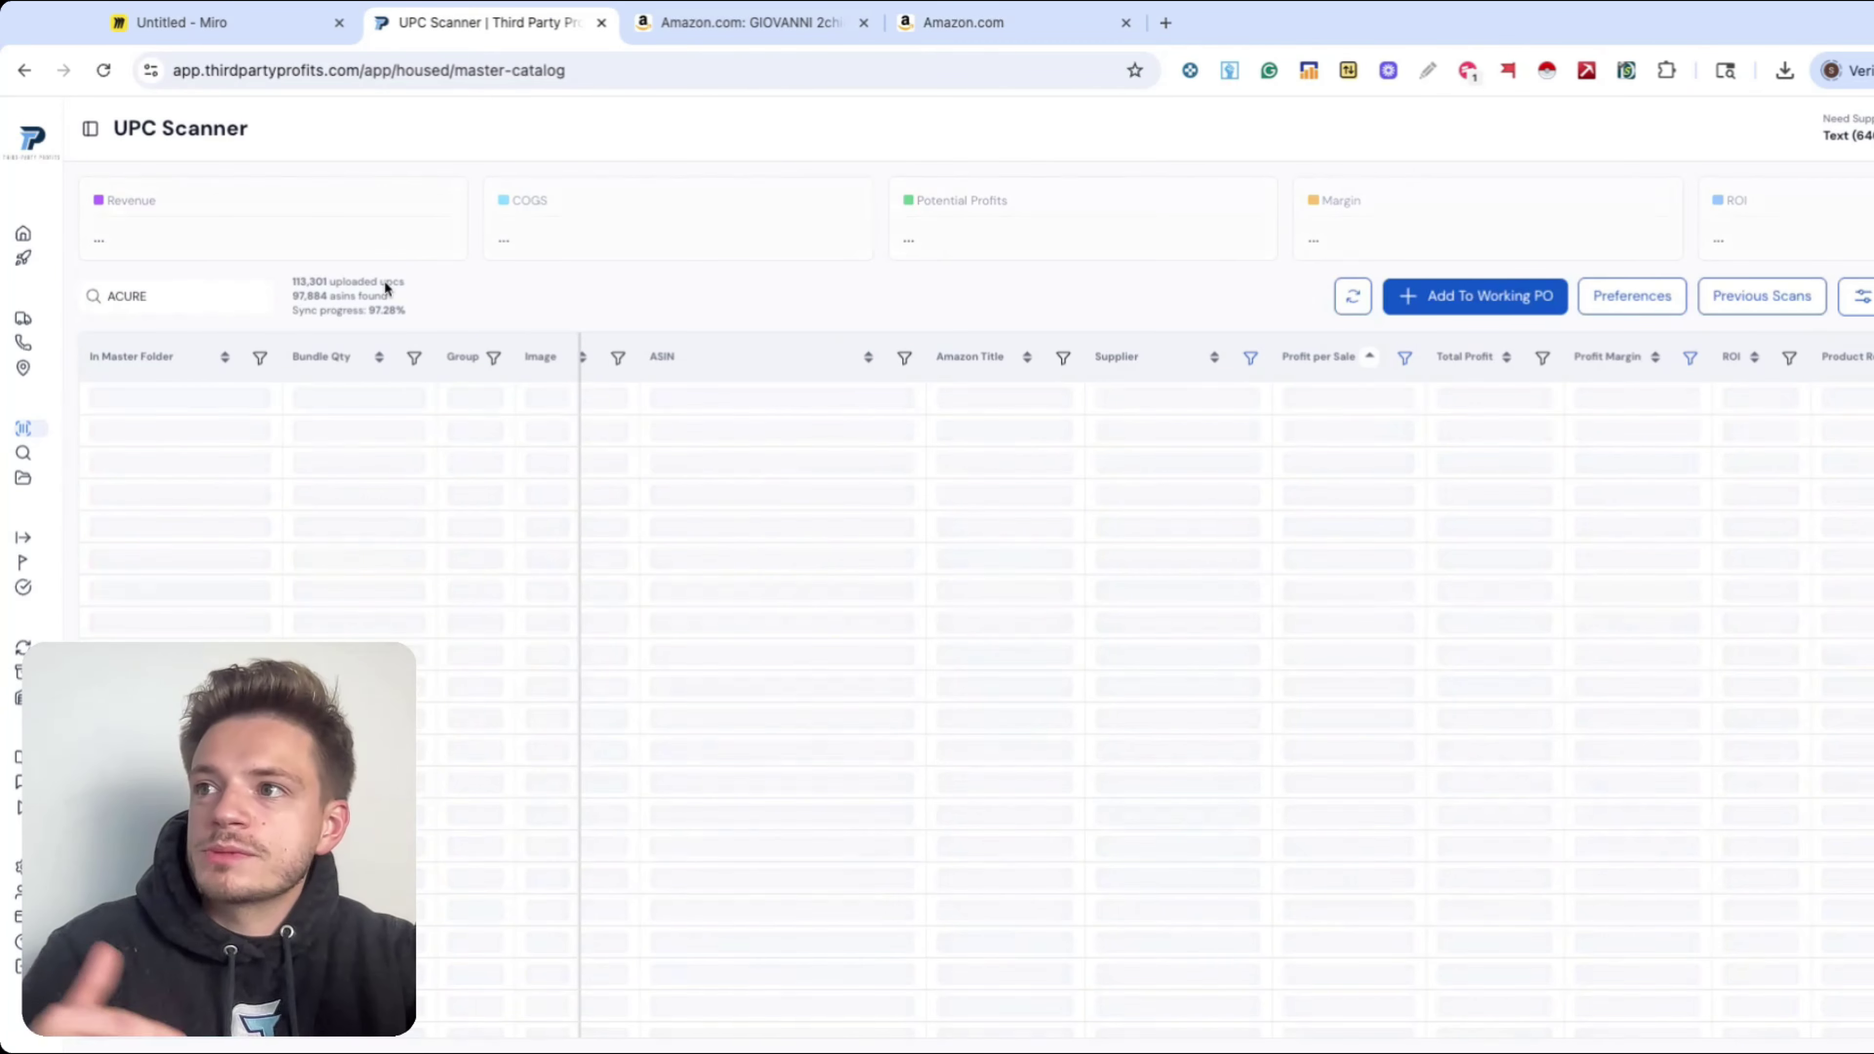
{"action": "scroll", "coordinate": [1007, 549], "scroll_direction": "left", "scroll_amount": 2}
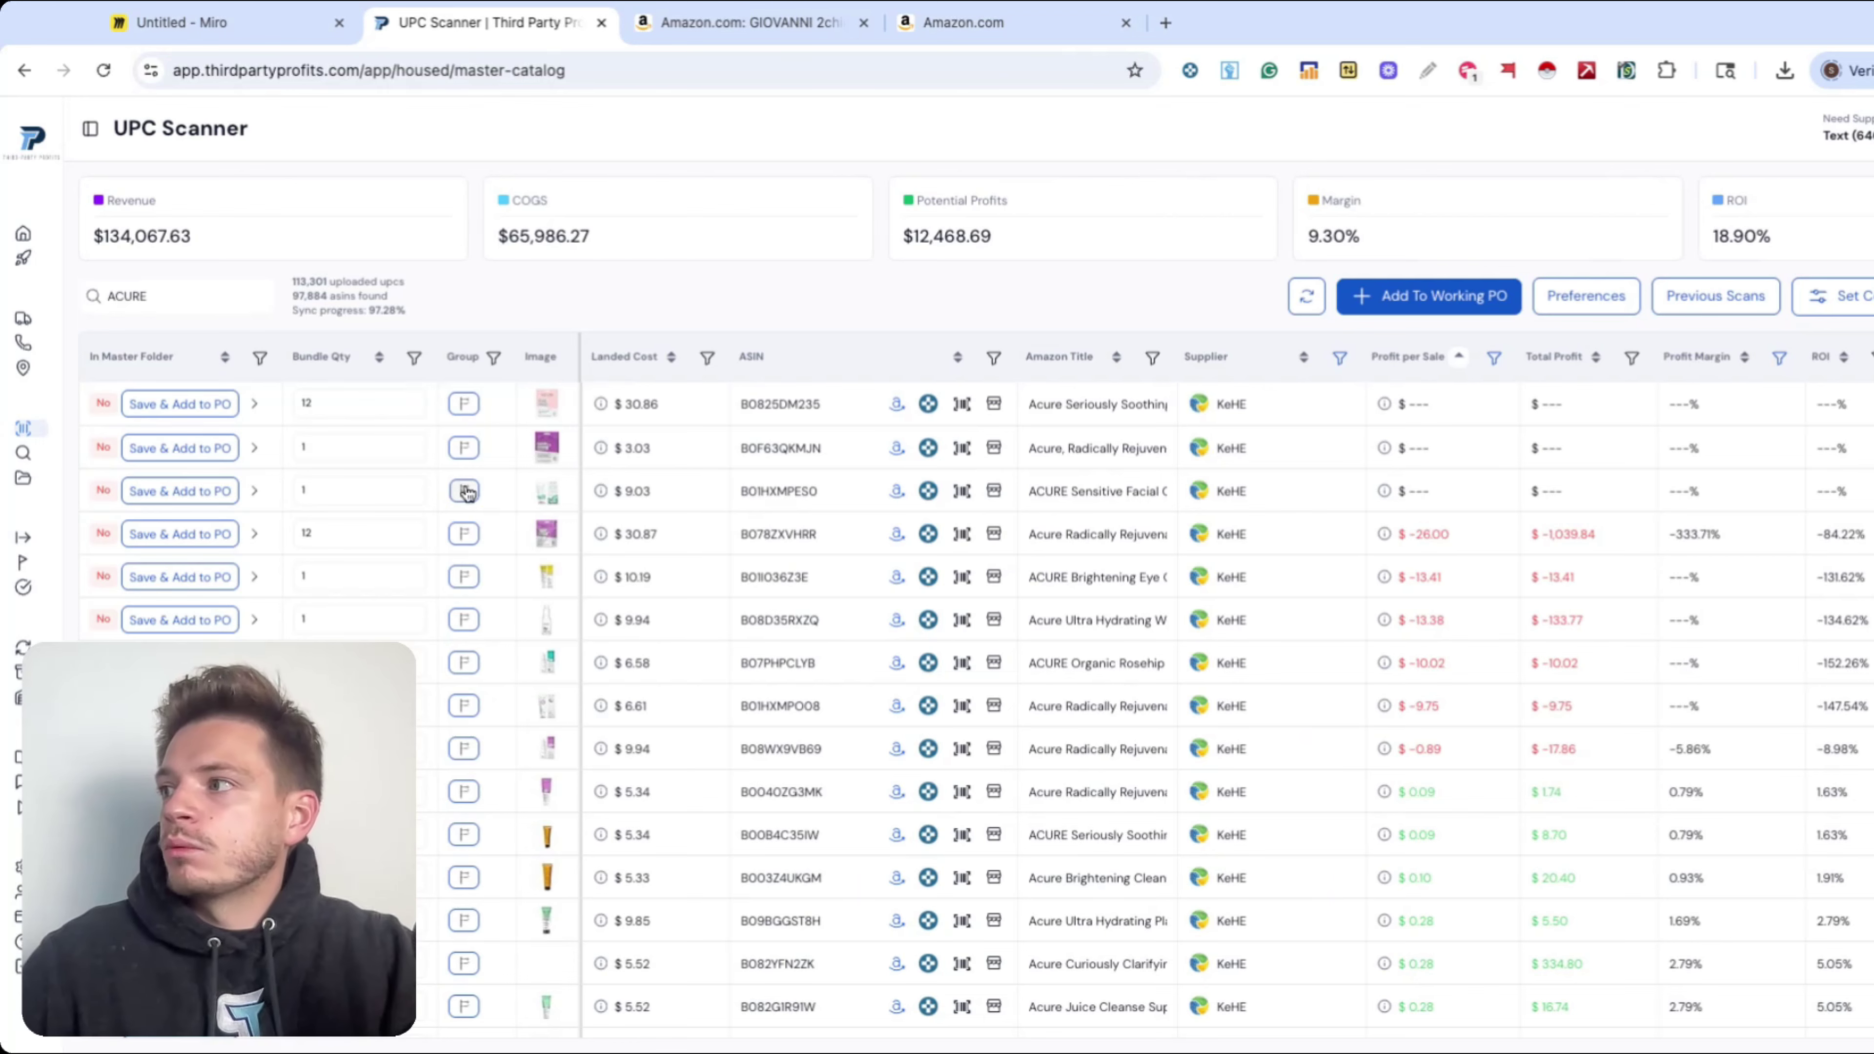
- Submit the S. Republic storefront URL from Amazon as a new seller to stalk in Storefront Stalker
{"action": "left_click", "coordinate": [23, 453]}
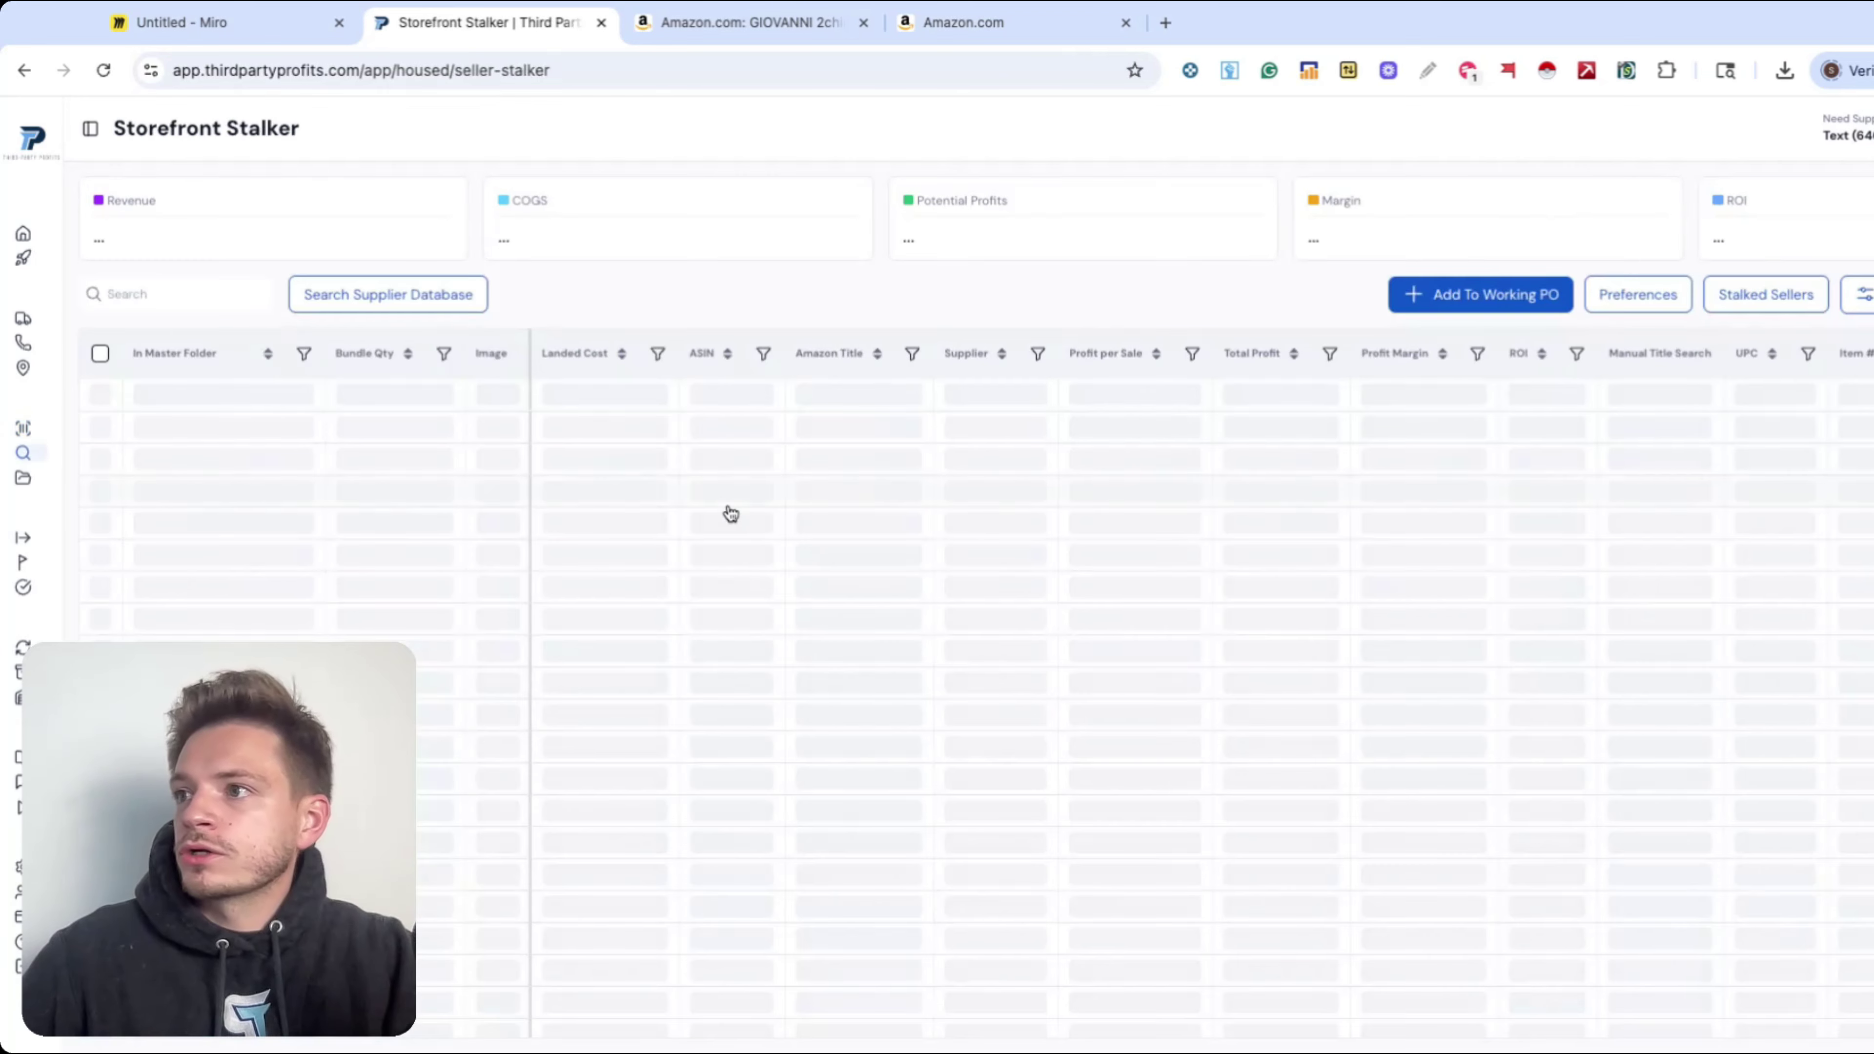
{"action": "left_click", "coordinate": [1000, 22]}
{"action": "left_click", "coordinate": [765, 74]}
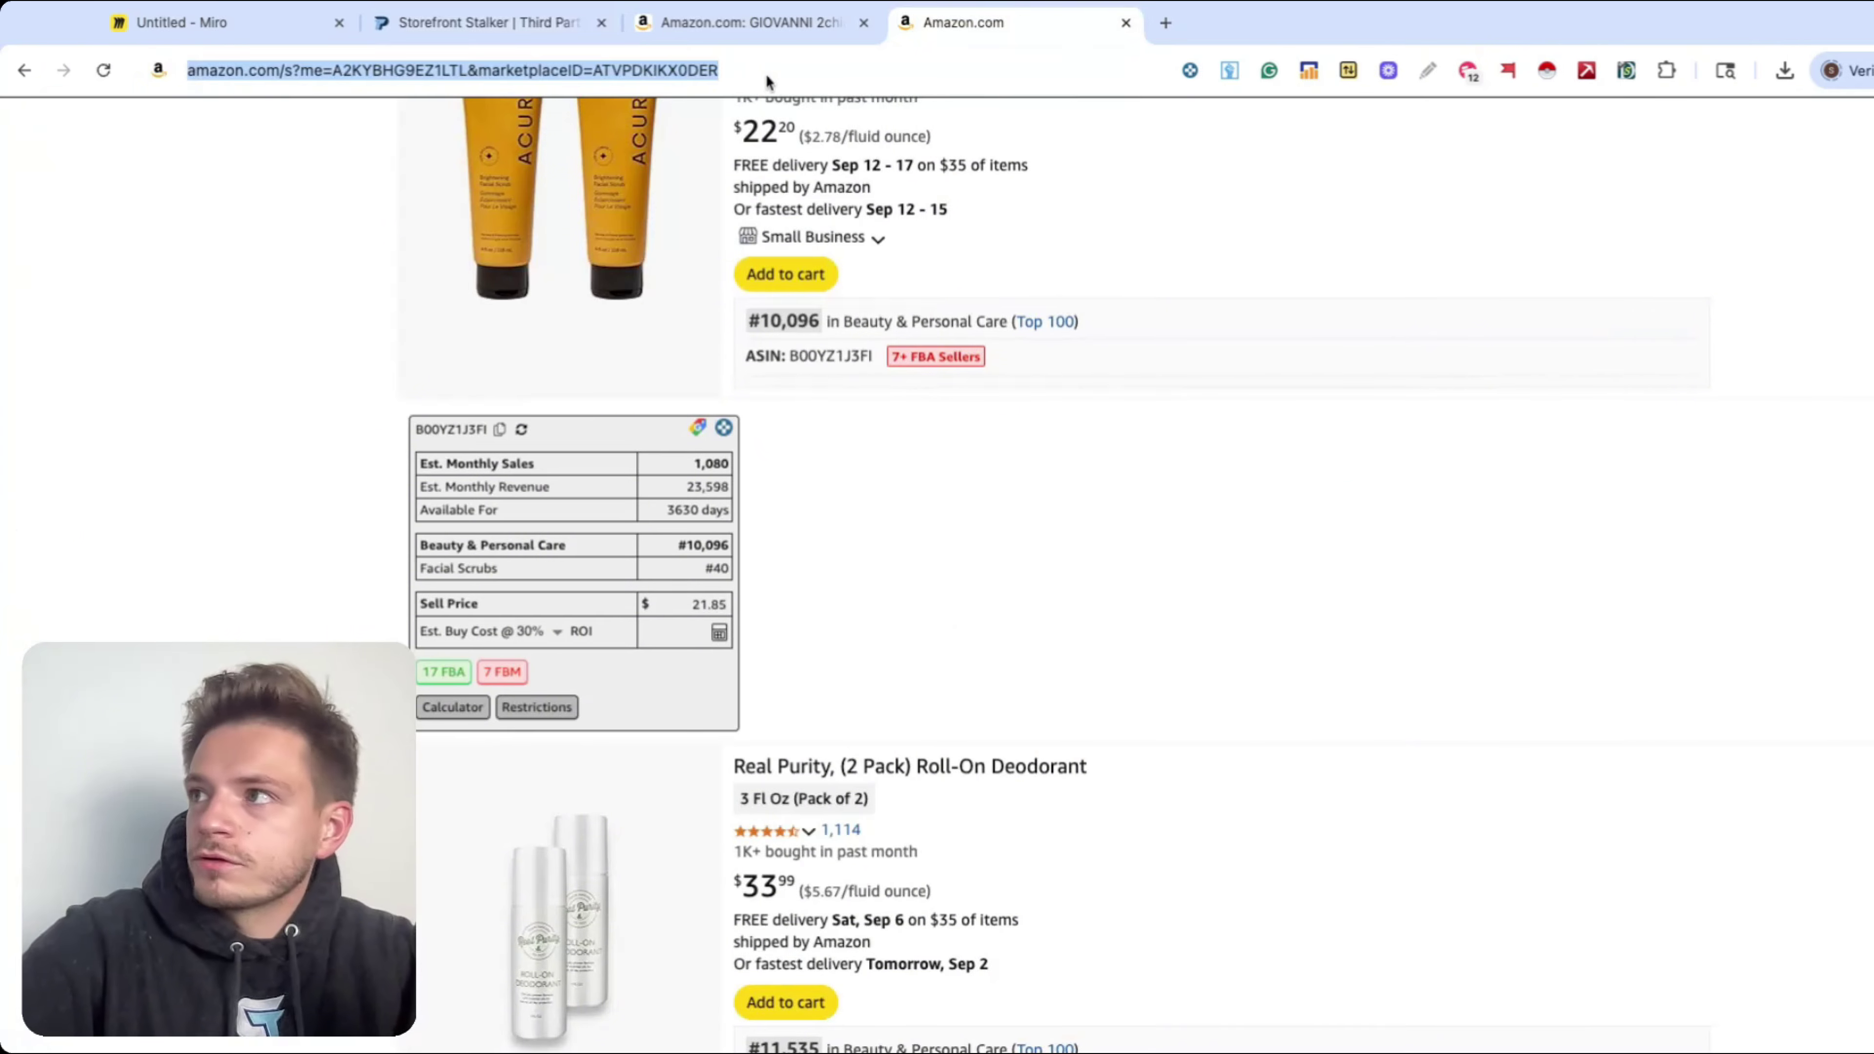
{"action": "key", "text": "super+2"}
{"action": "left_click", "coordinate": [1082, 733]}
{"action": "left_click", "coordinate": [1072, 619]}
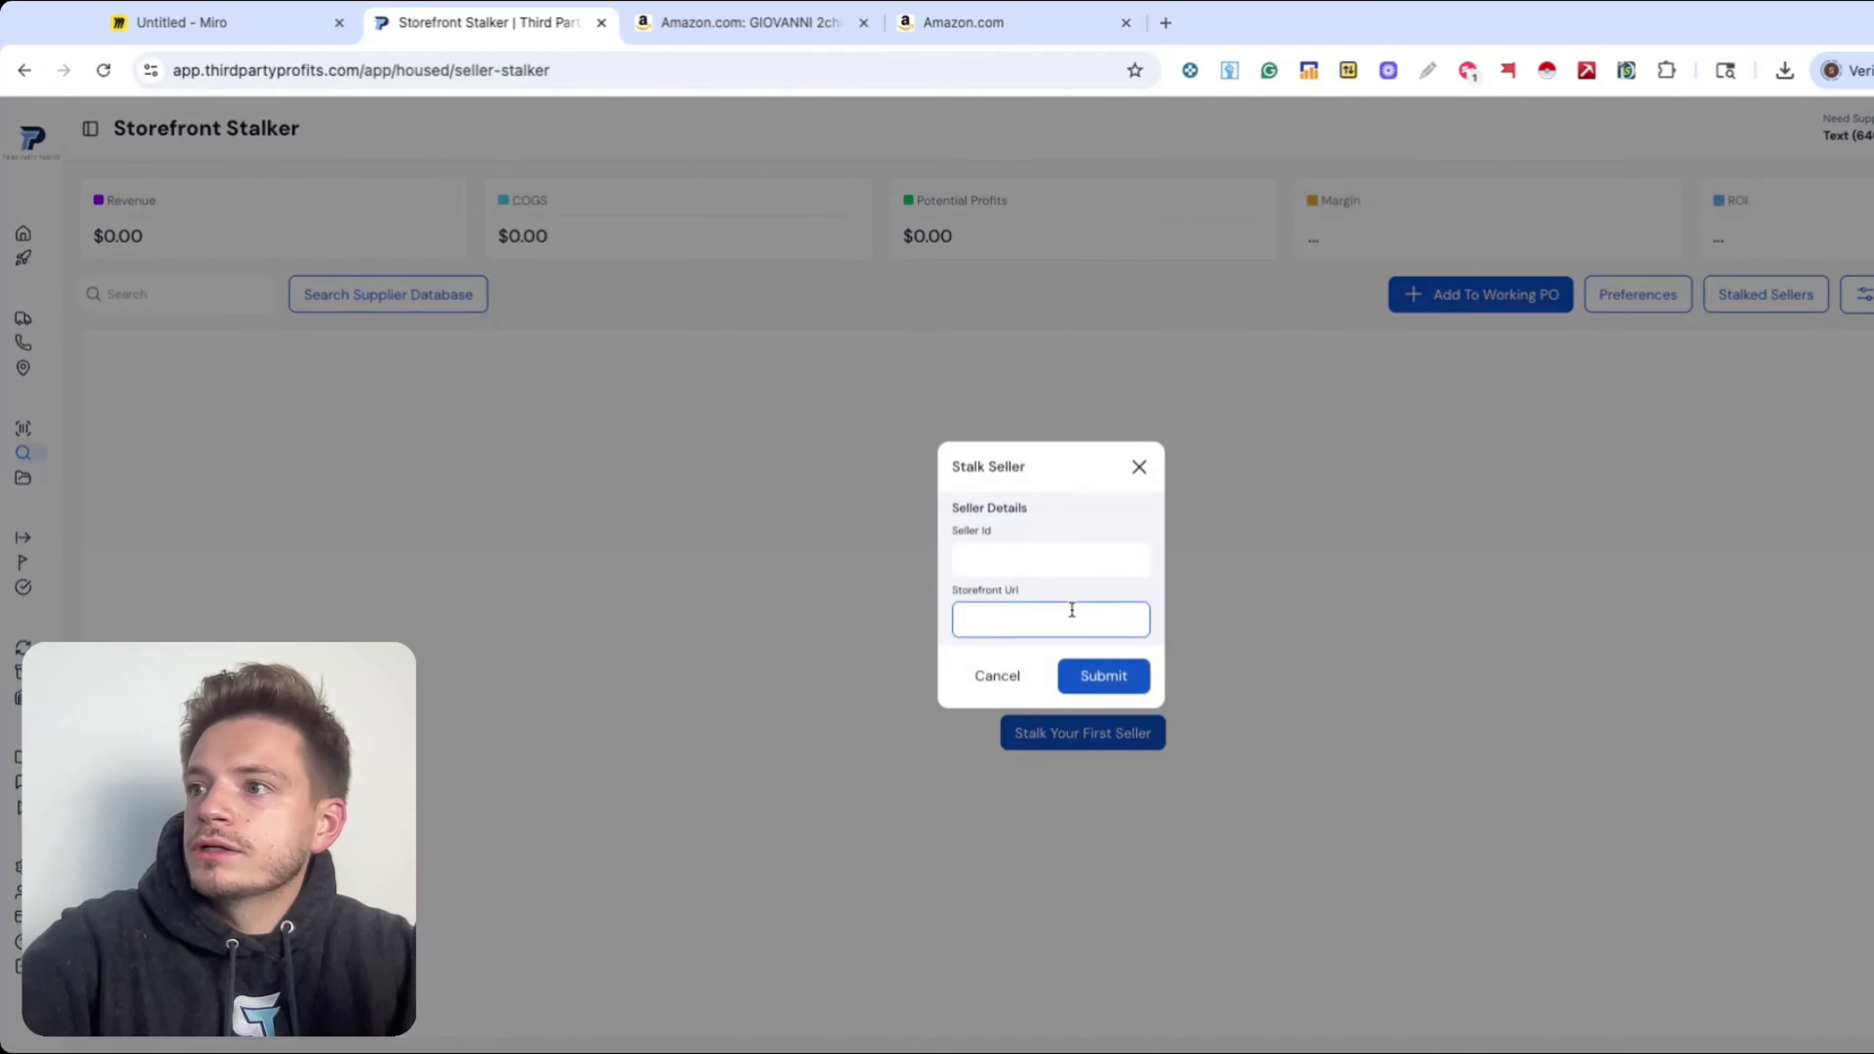
{"action": "left_click", "coordinate": [1092, 672]}
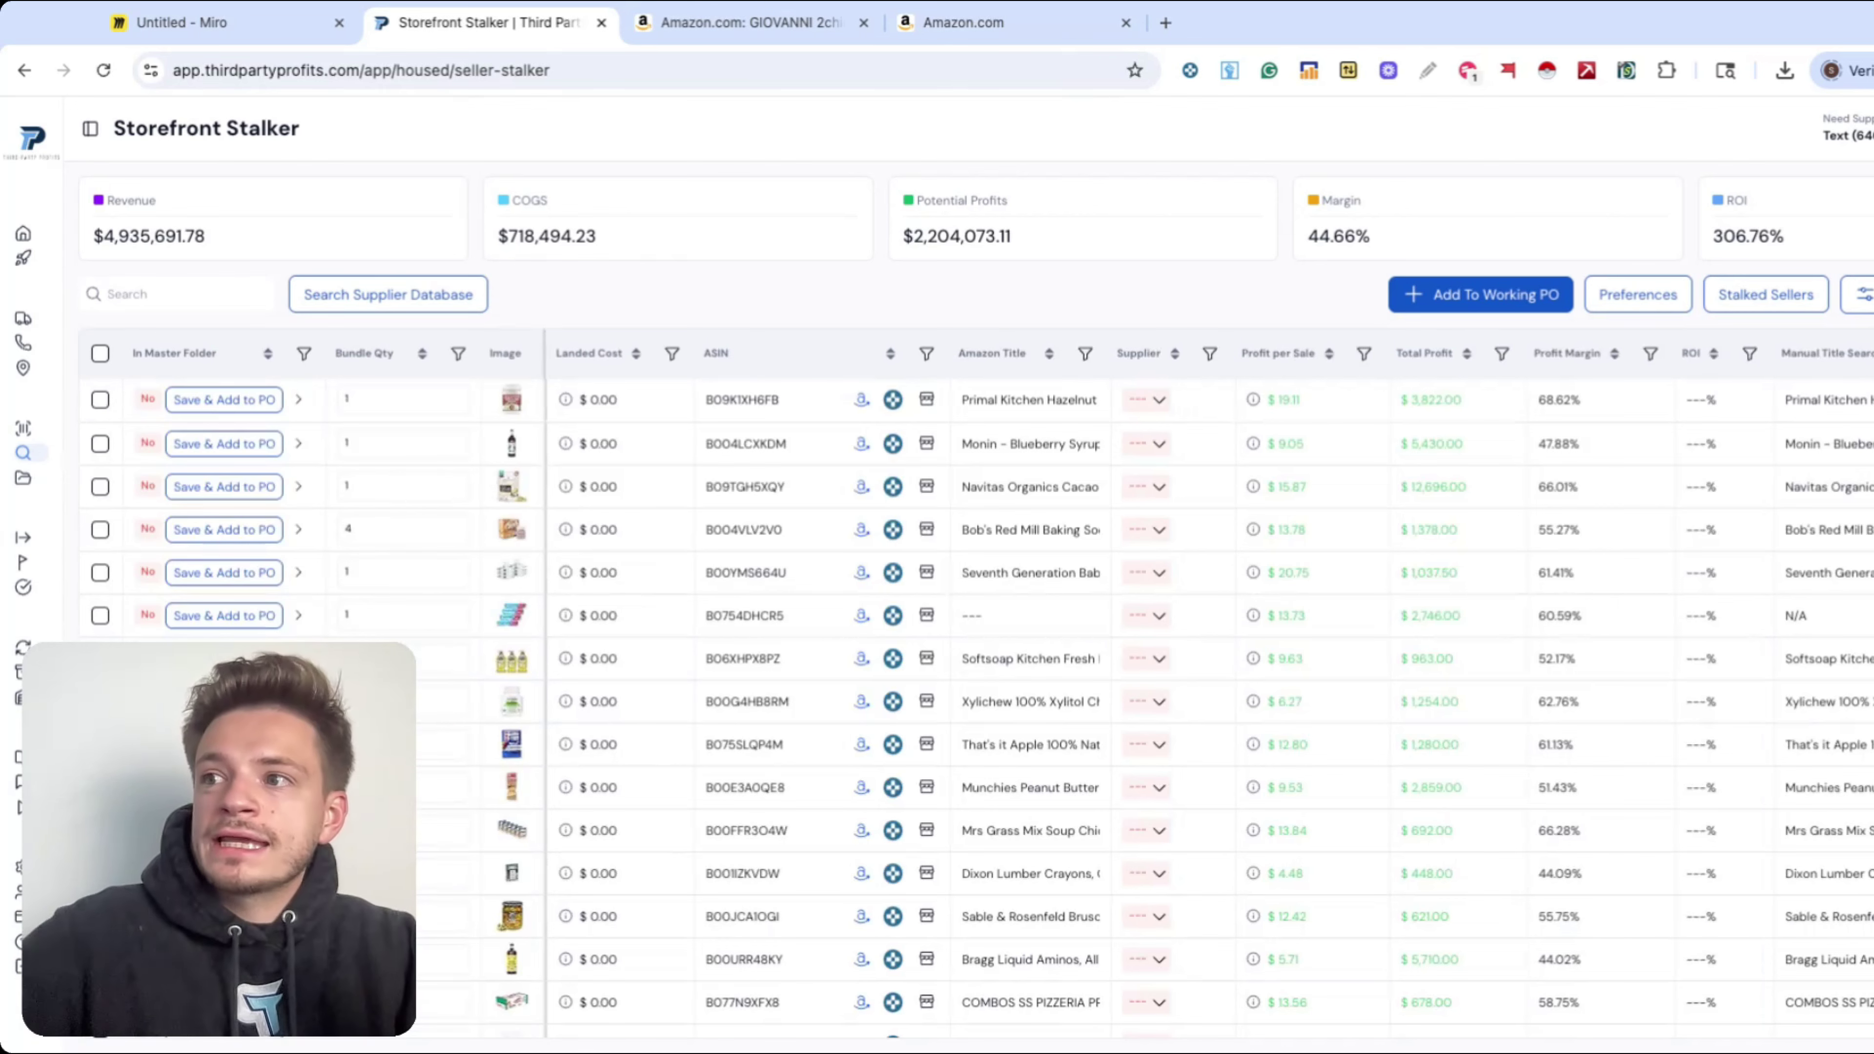
- Filter the stalked seller's products to those whose Supplier is not empty and skim the matched list
{"action": "left_click", "coordinate": [1209, 355]}
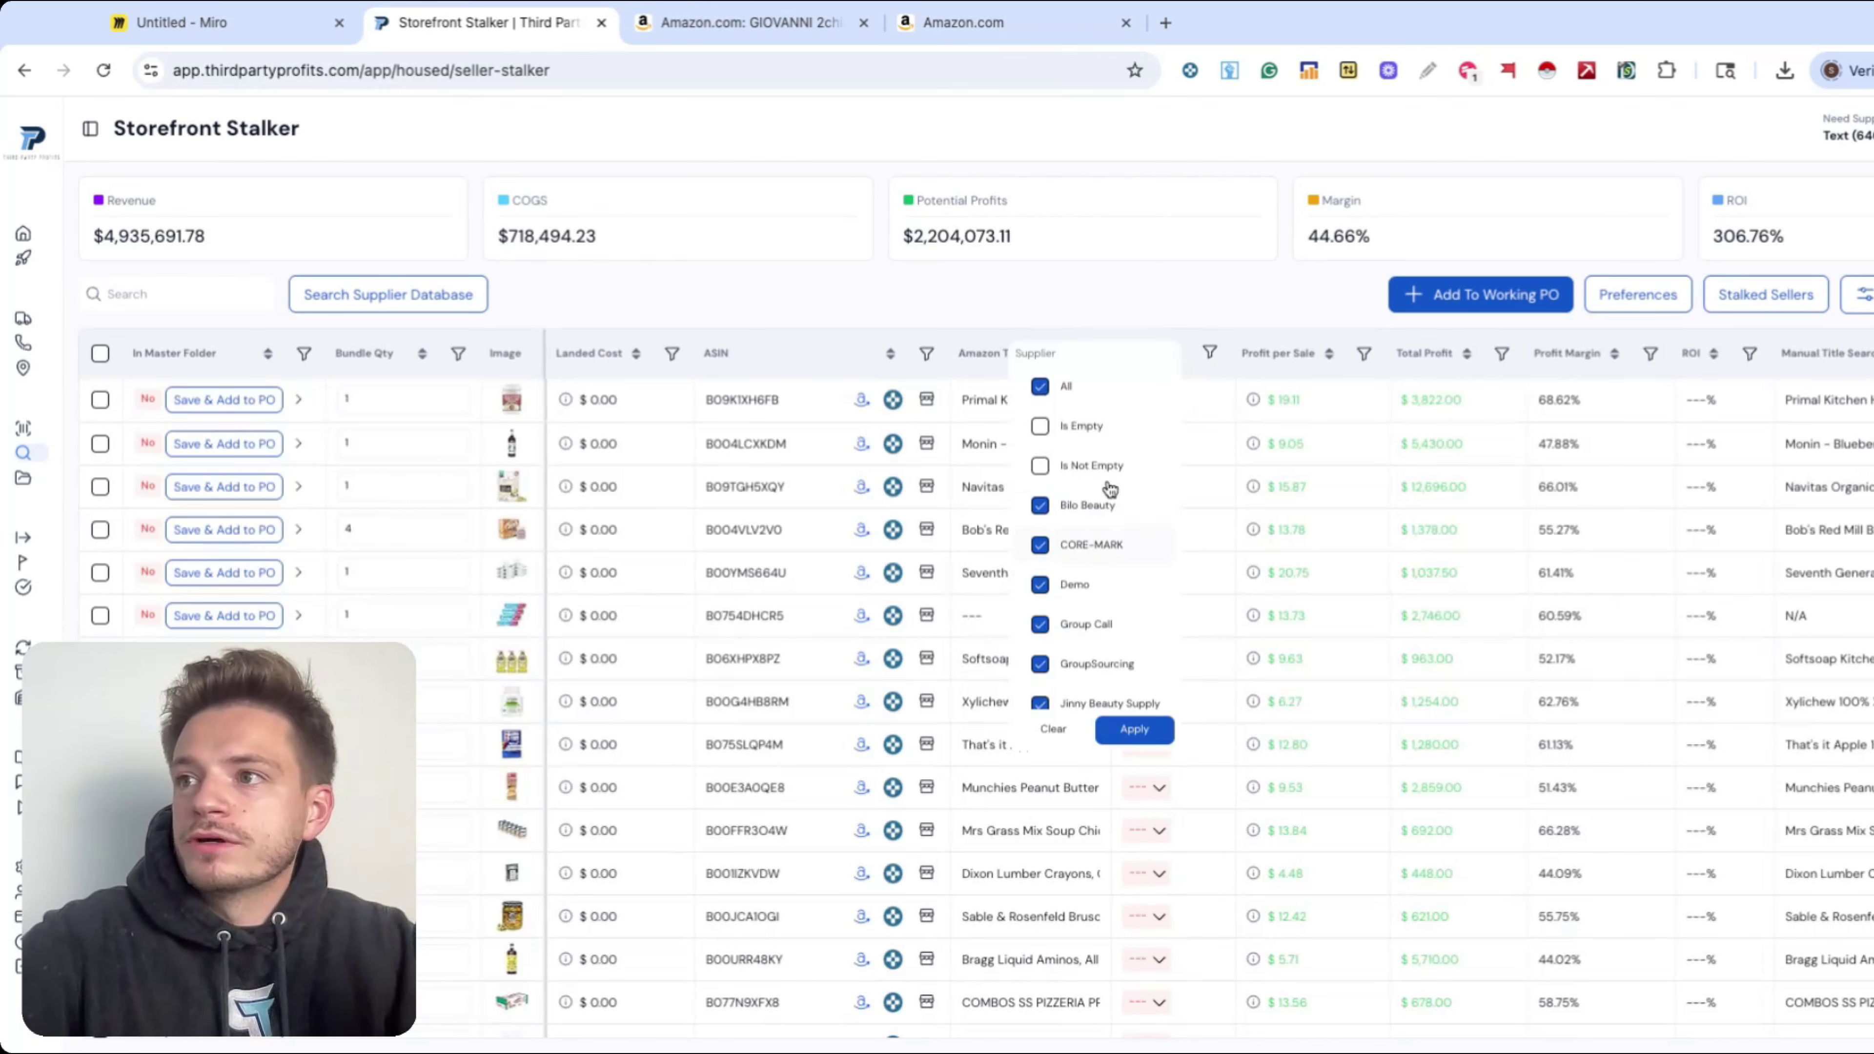
{"action": "left_click", "coordinate": [1098, 465]}
{"action": "left_click", "coordinate": [1139, 729]}
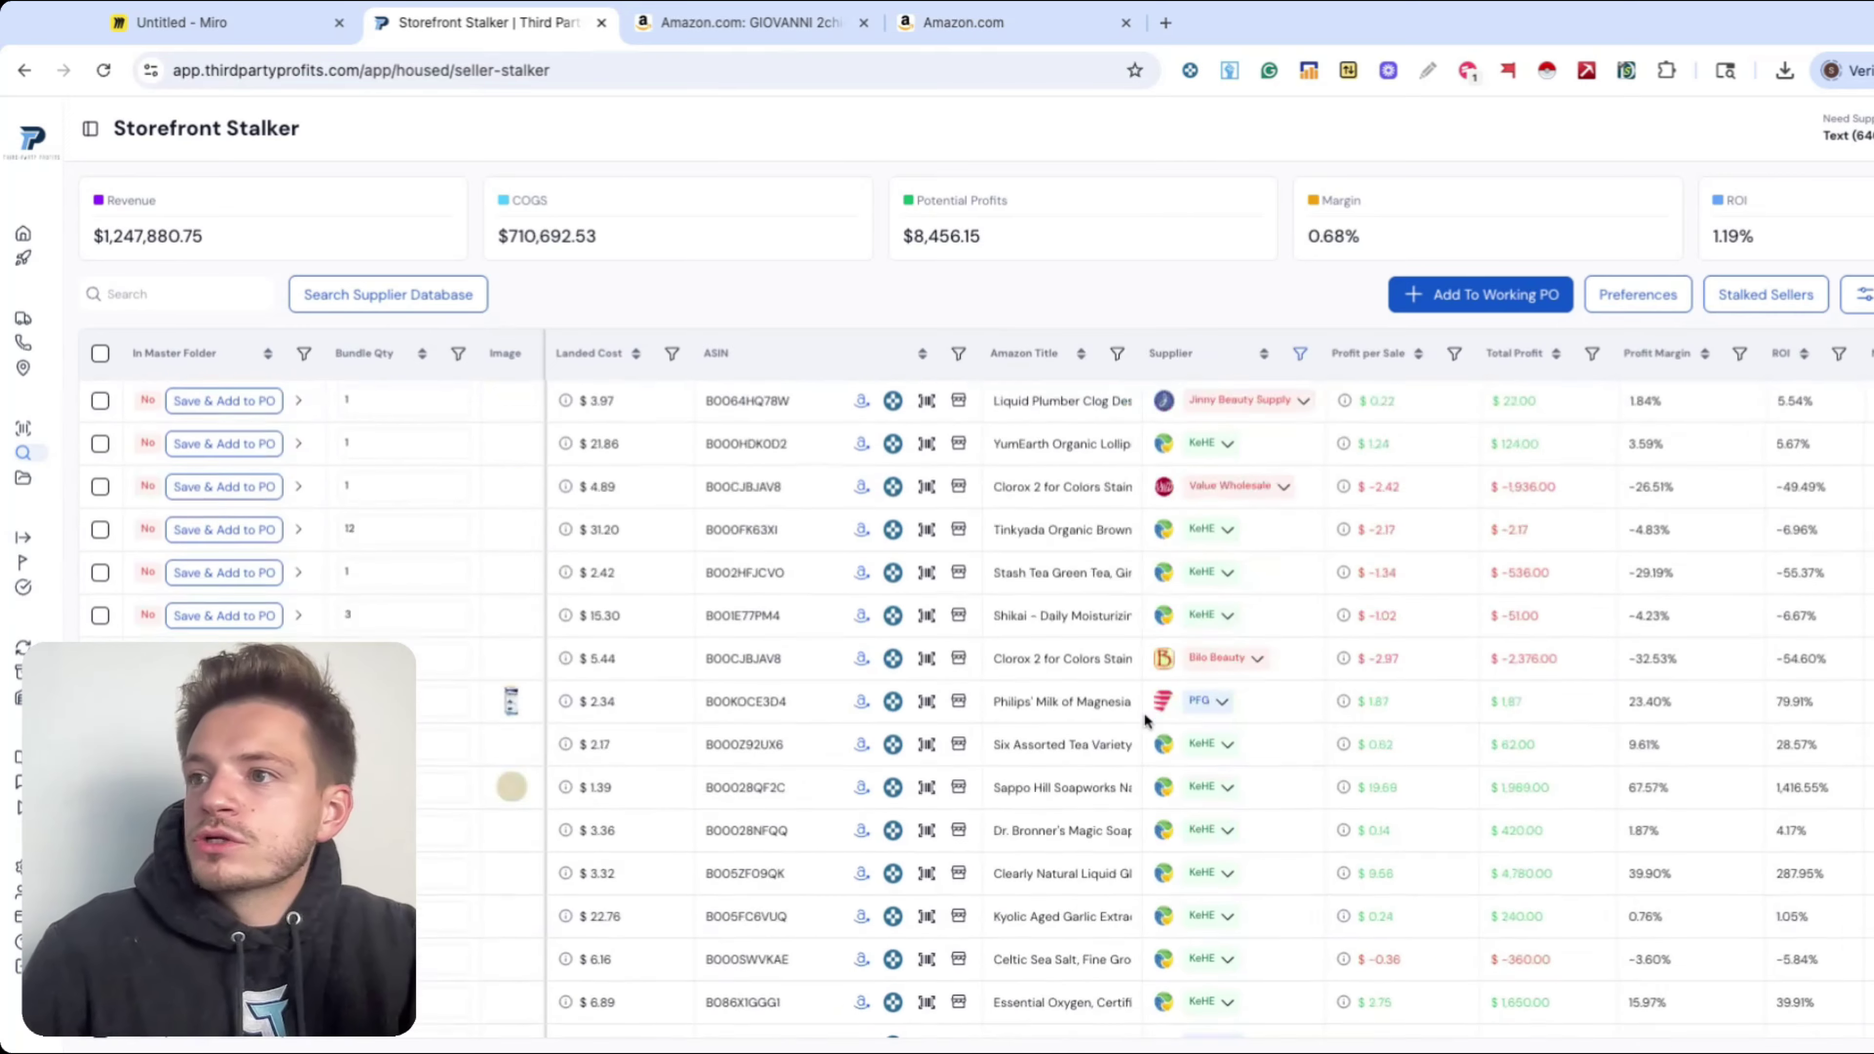
{"action": "scroll", "coordinate": [1143, 711], "scroll_direction": "down", "scroll_amount": 20}
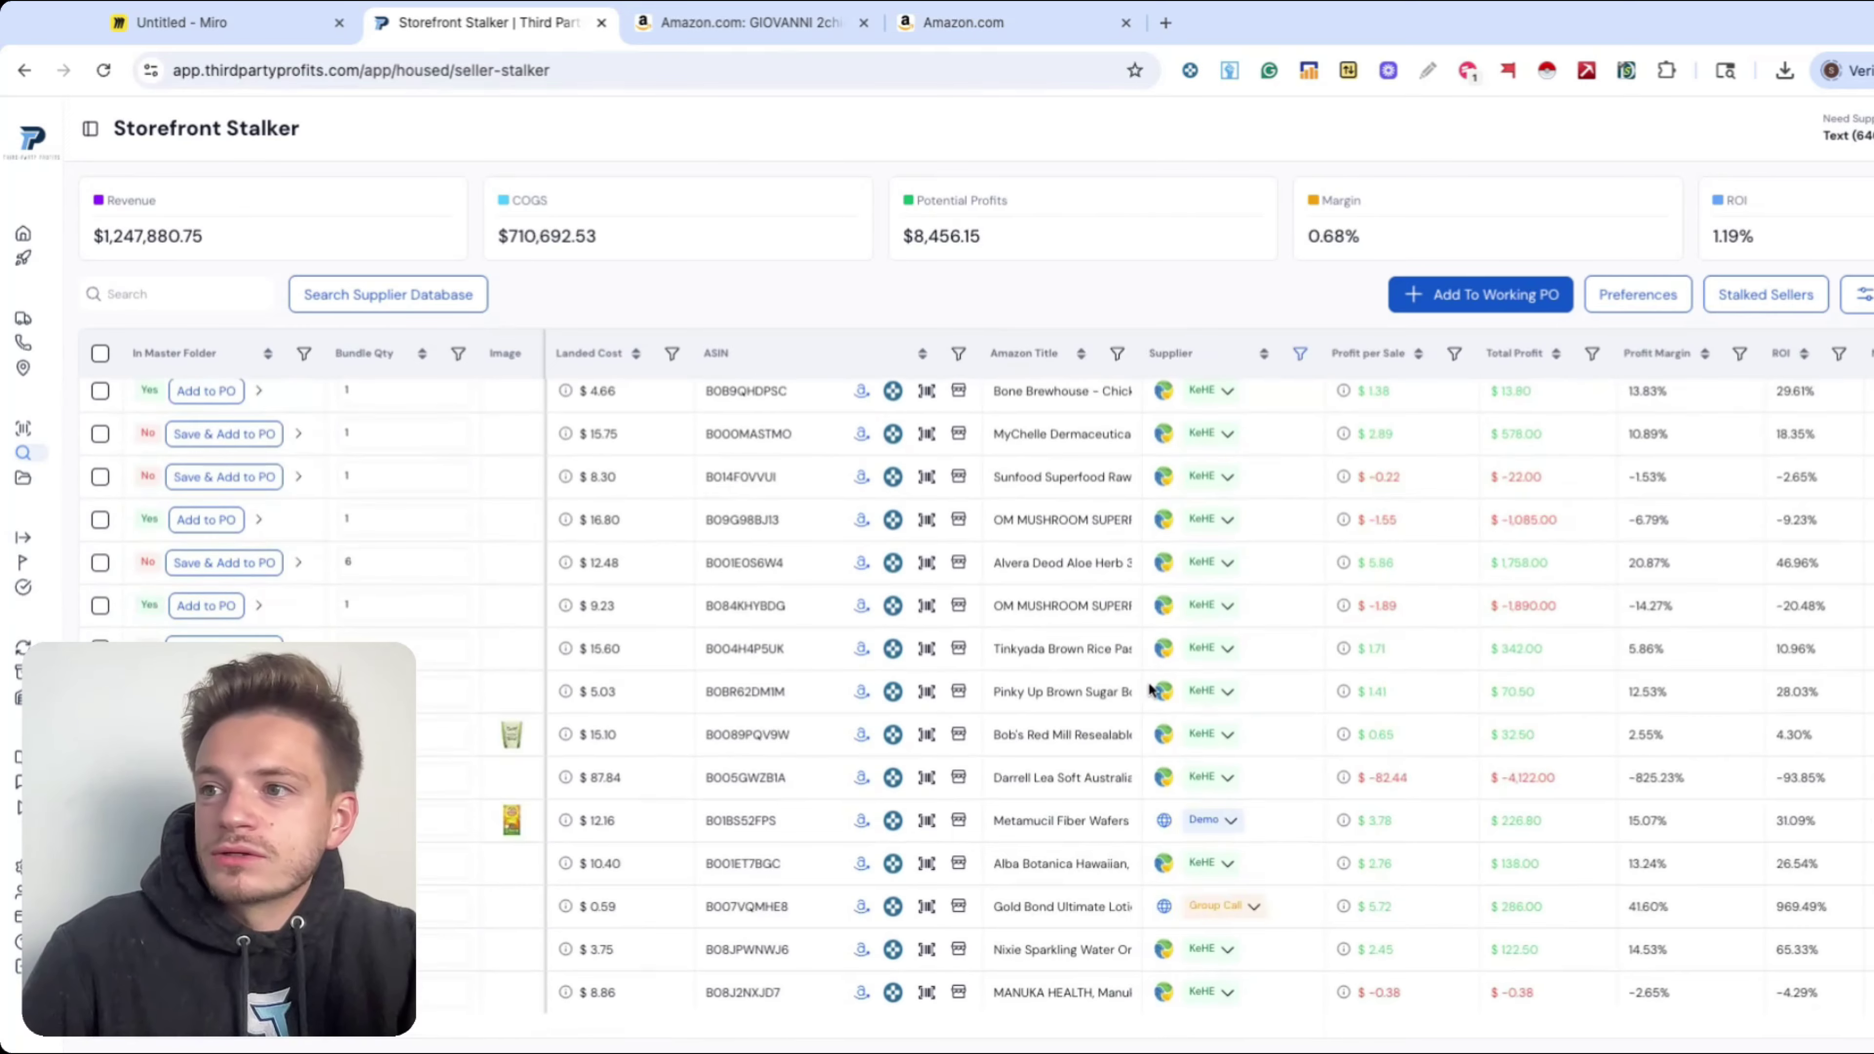
{"action": "scroll", "coordinate": [1173, 593], "scroll_direction": "down", "scroll_amount": 5}
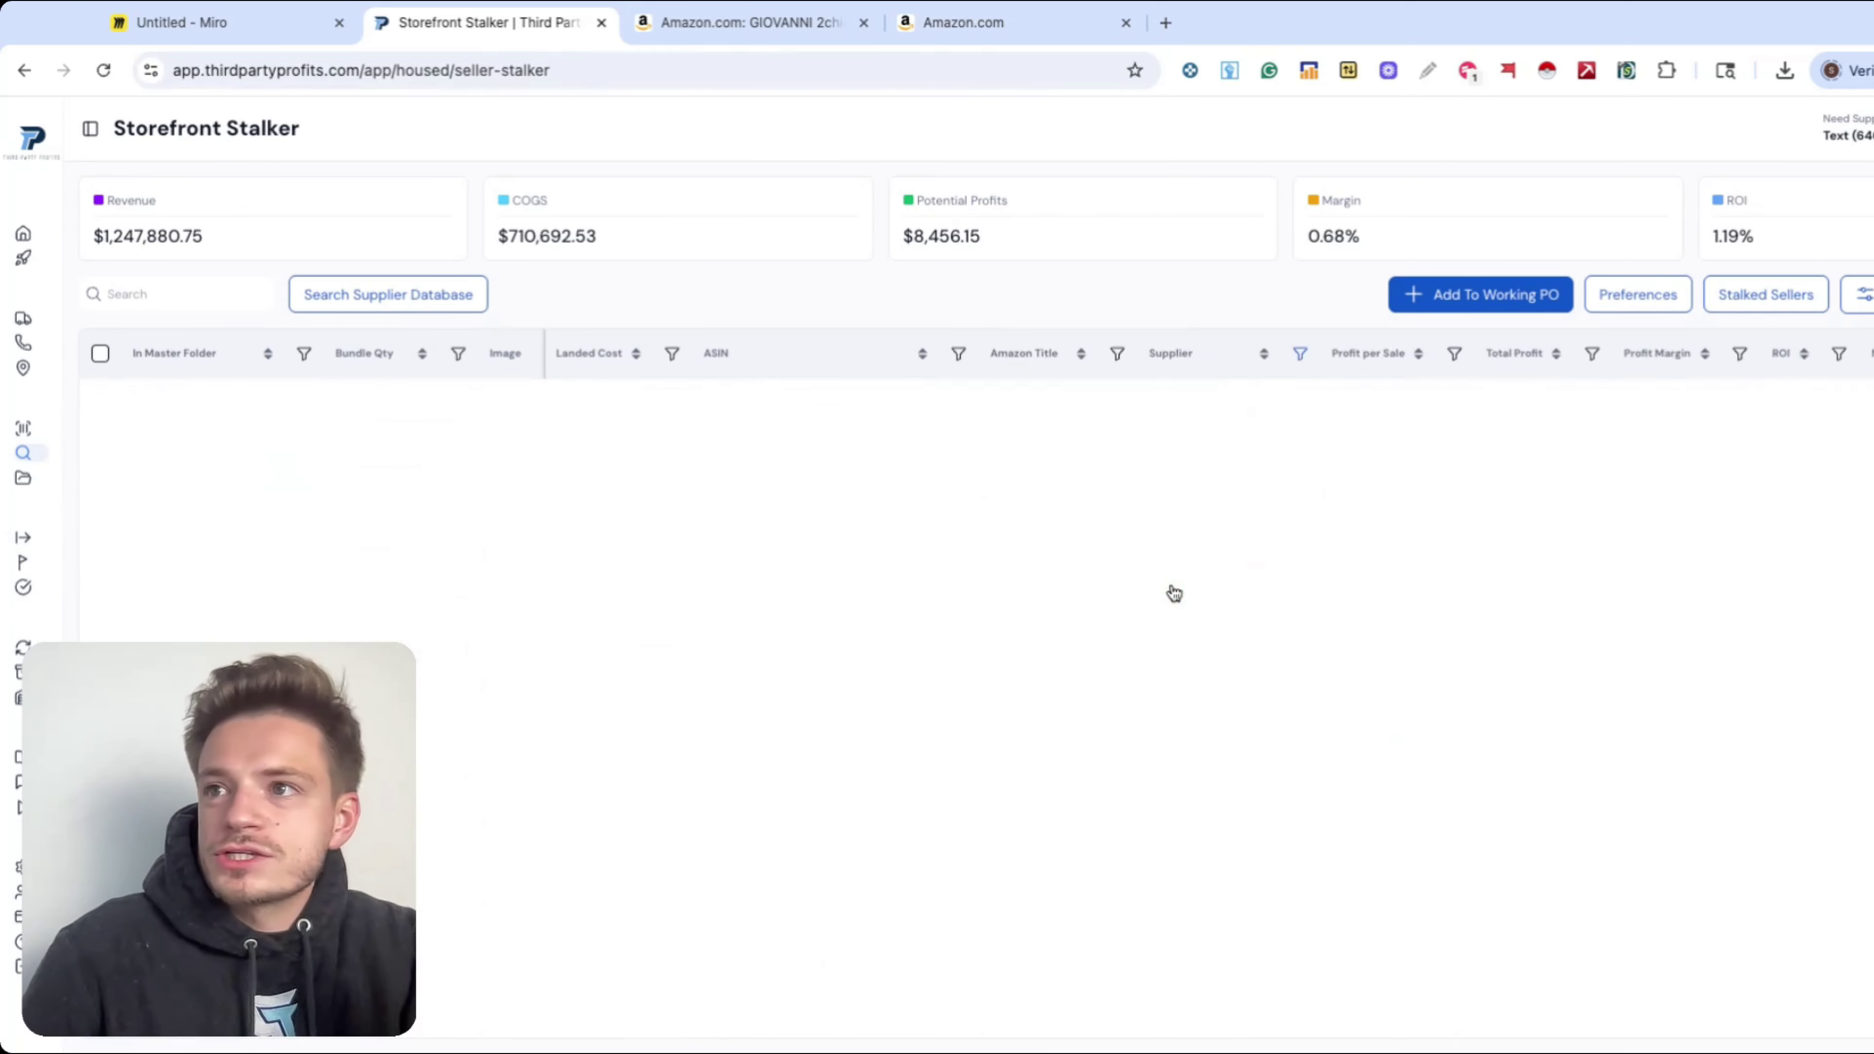
- Apply greater-than filters to both Profit per Sale and Profit Margin on the matched products
{"action": "left_click", "coordinate": [1454, 353]}
{"action": "left_click", "coordinate": [1350, 465]}
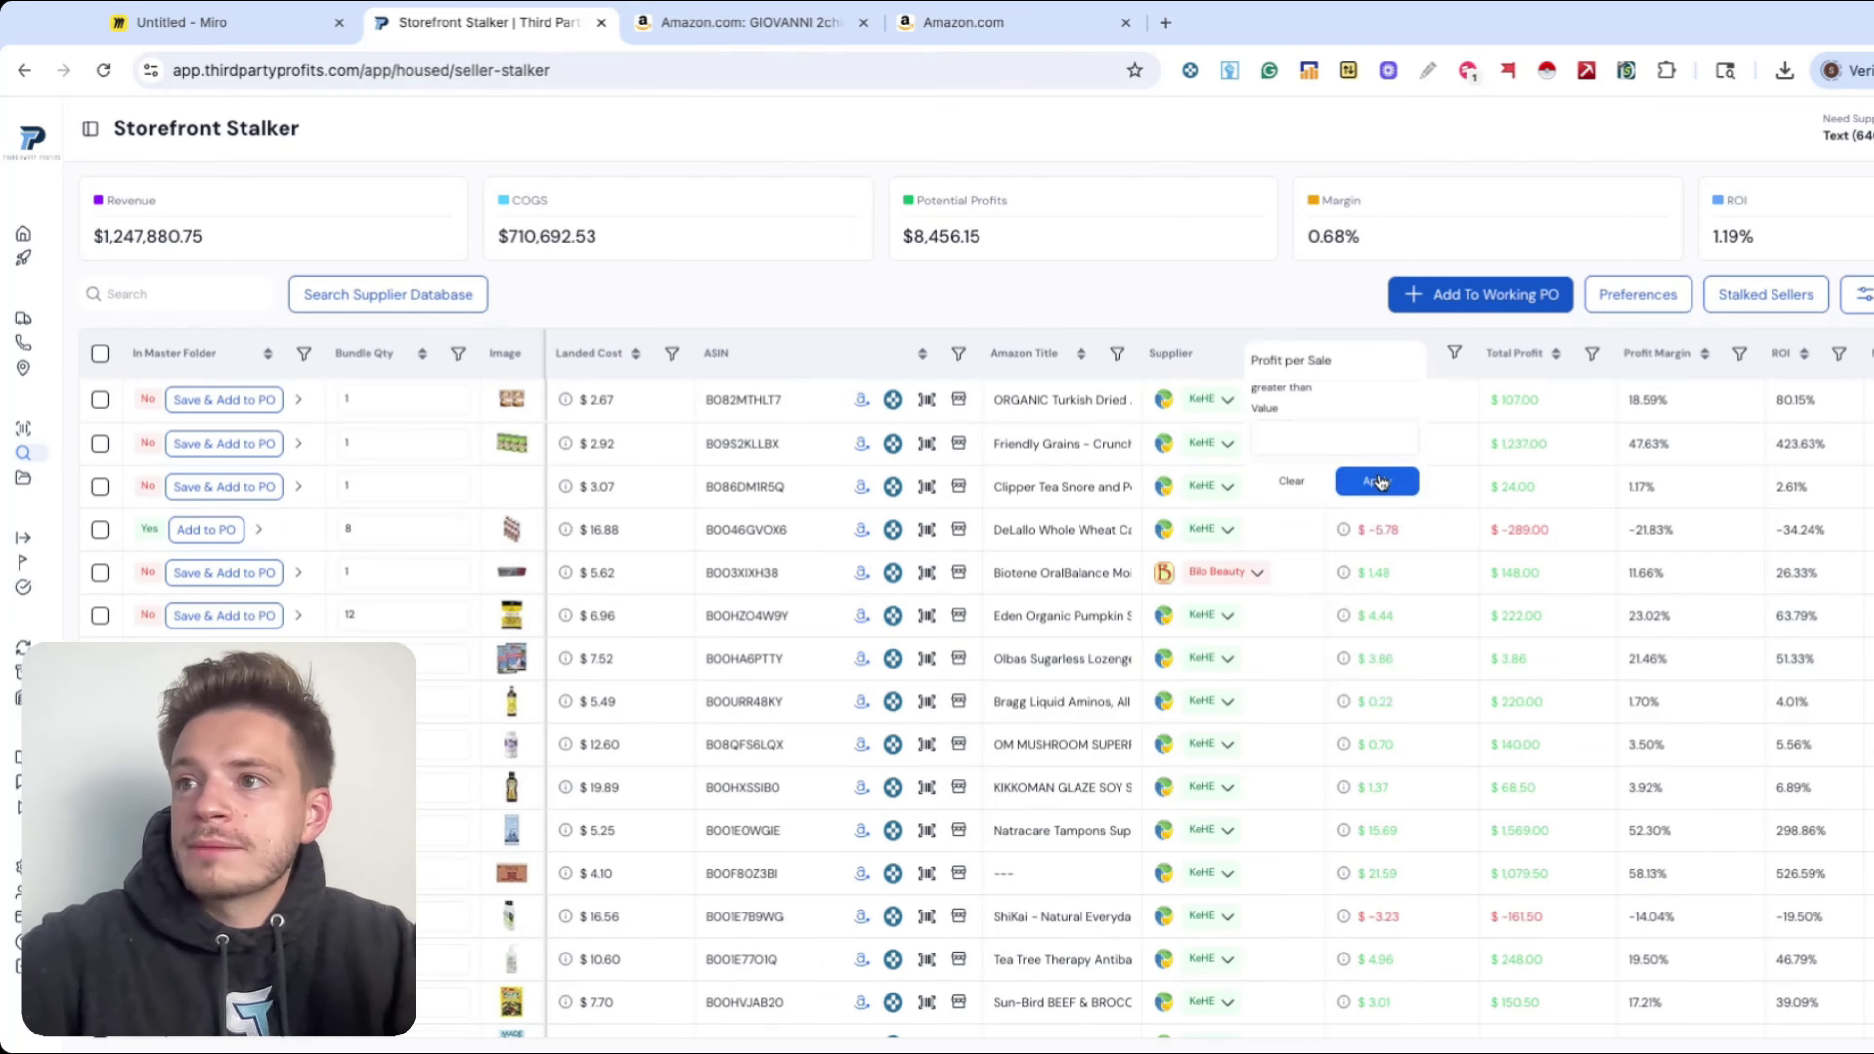
{"action": "left_click", "coordinate": [1370, 481]}
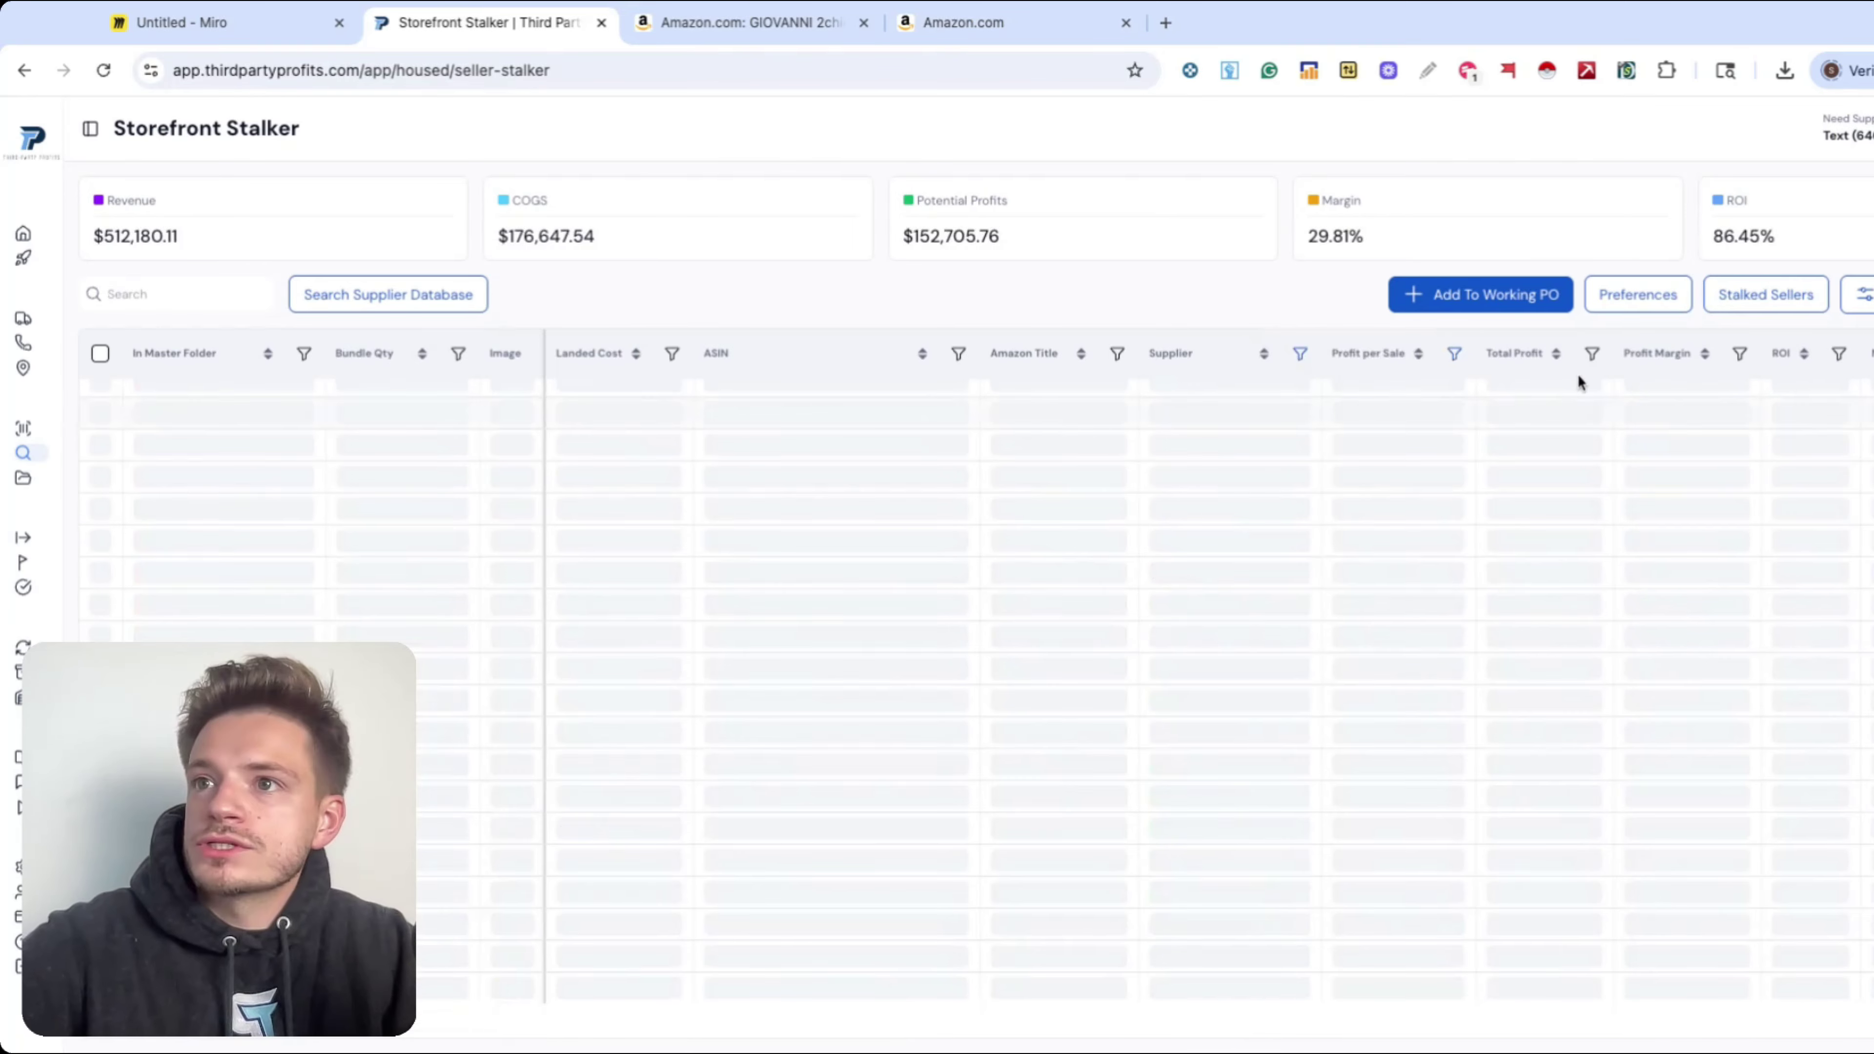
{"action": "left_click", "coordinate": [1739, 352]}
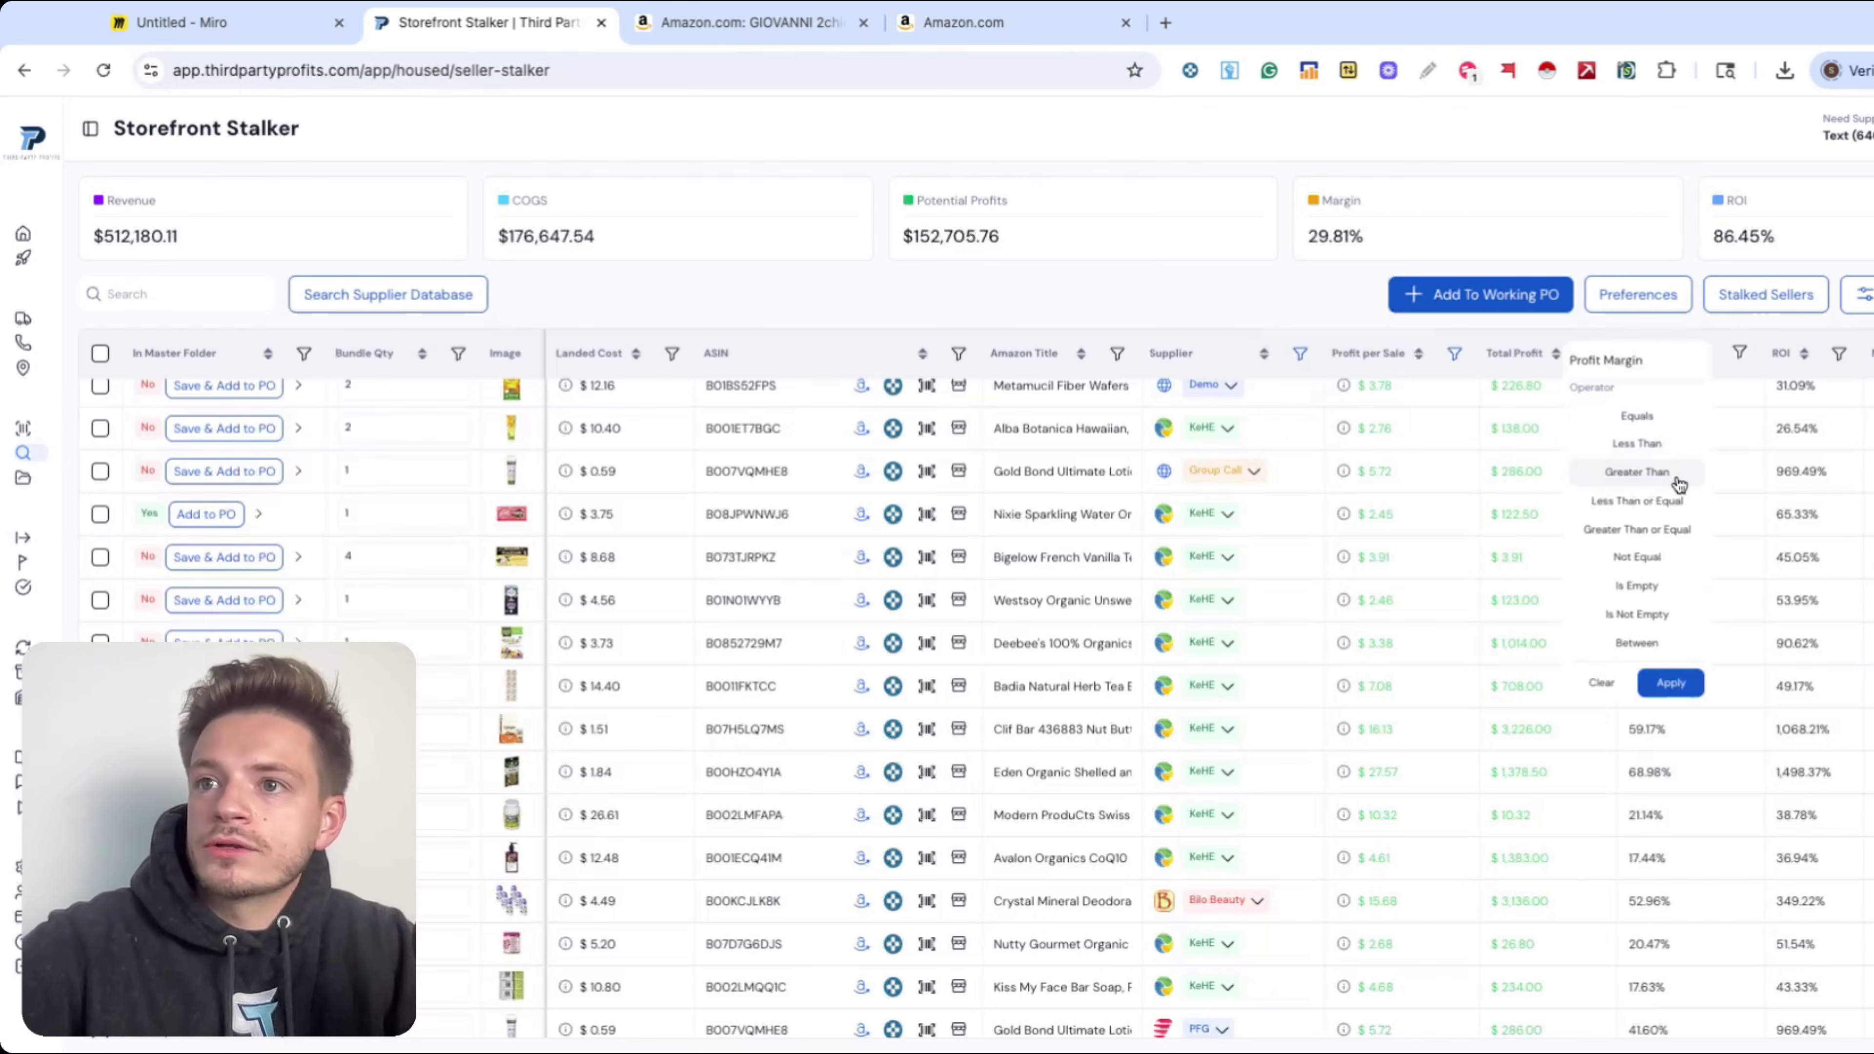
{"action": "left_click", "coordinate": [1670, 471]}
{"action": "left_click", "coordinate": [1663, 484]}
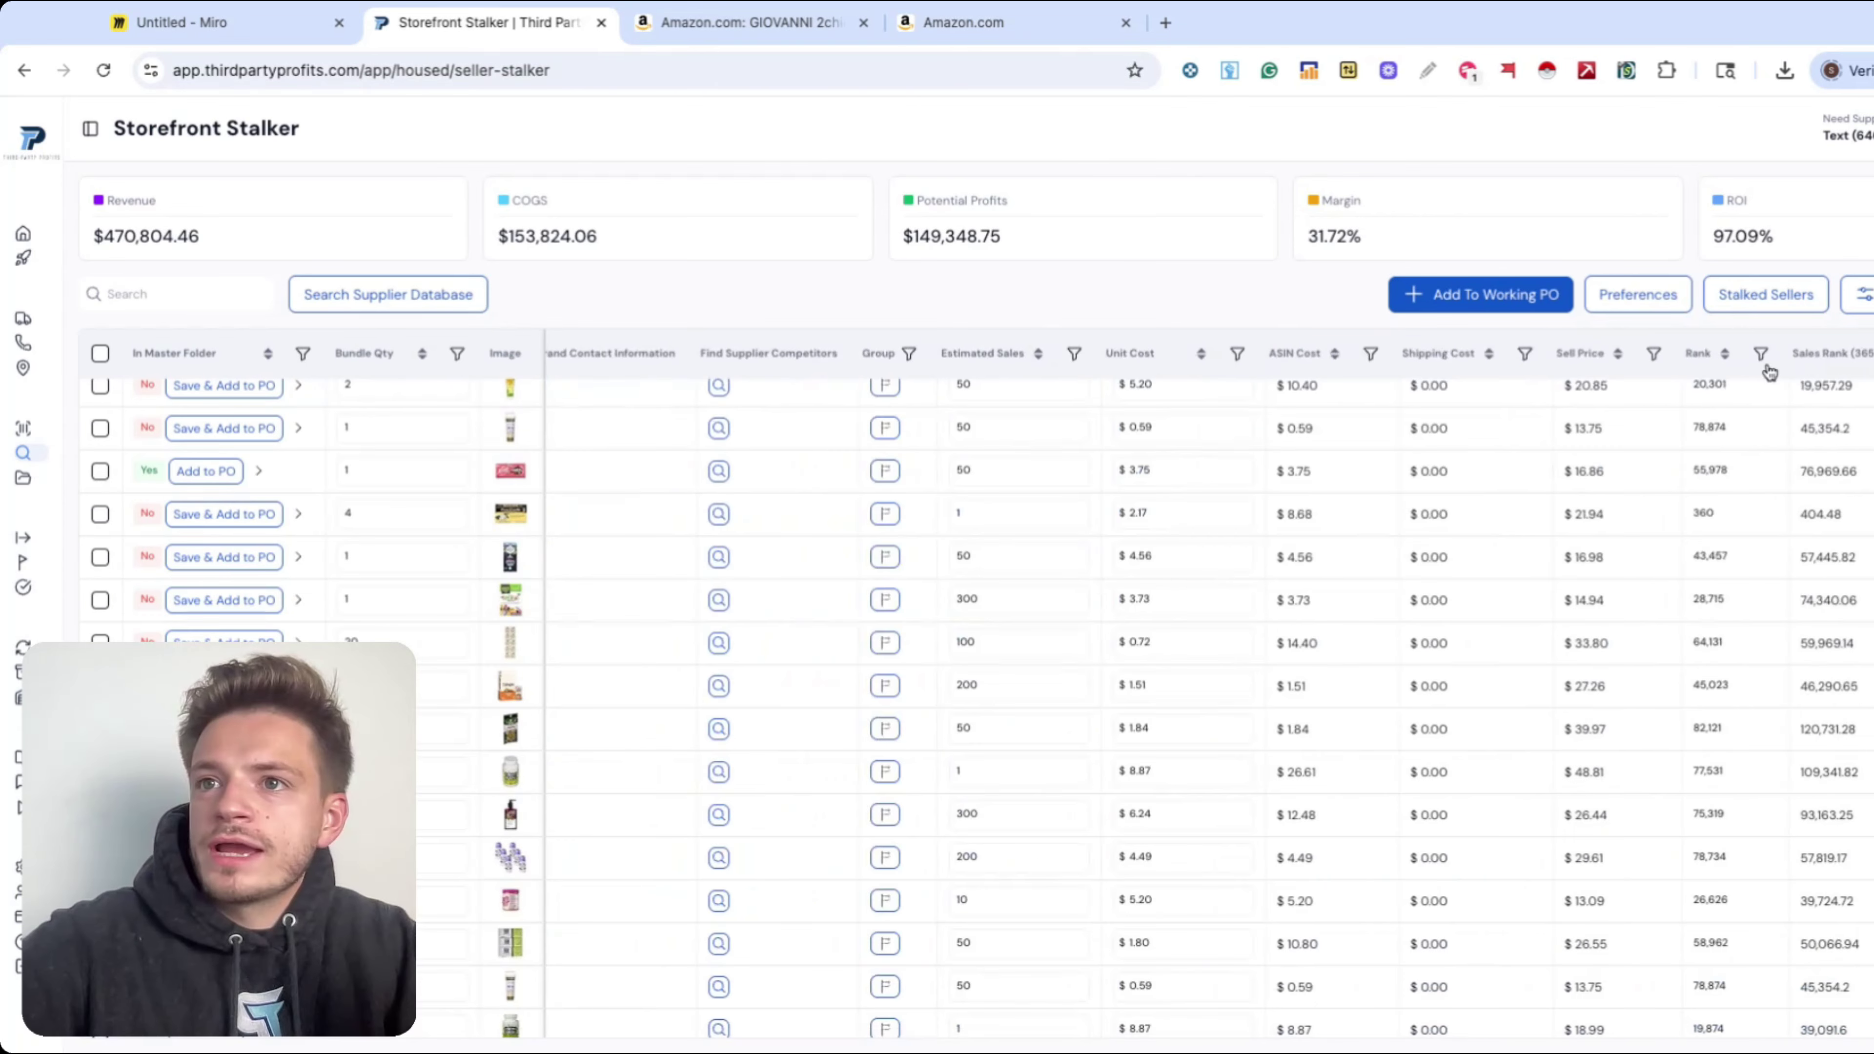
- Filter the products to an Amazon Rank between 1 and 200000
{"action": "left_click", "coordinate": [1761, 357]}
{"action": "left_click", "coordinate": [1669, 640]}
{"action": "left_click", "coordinate": [1534, 447]}
{"action": "type", "text": "1"}
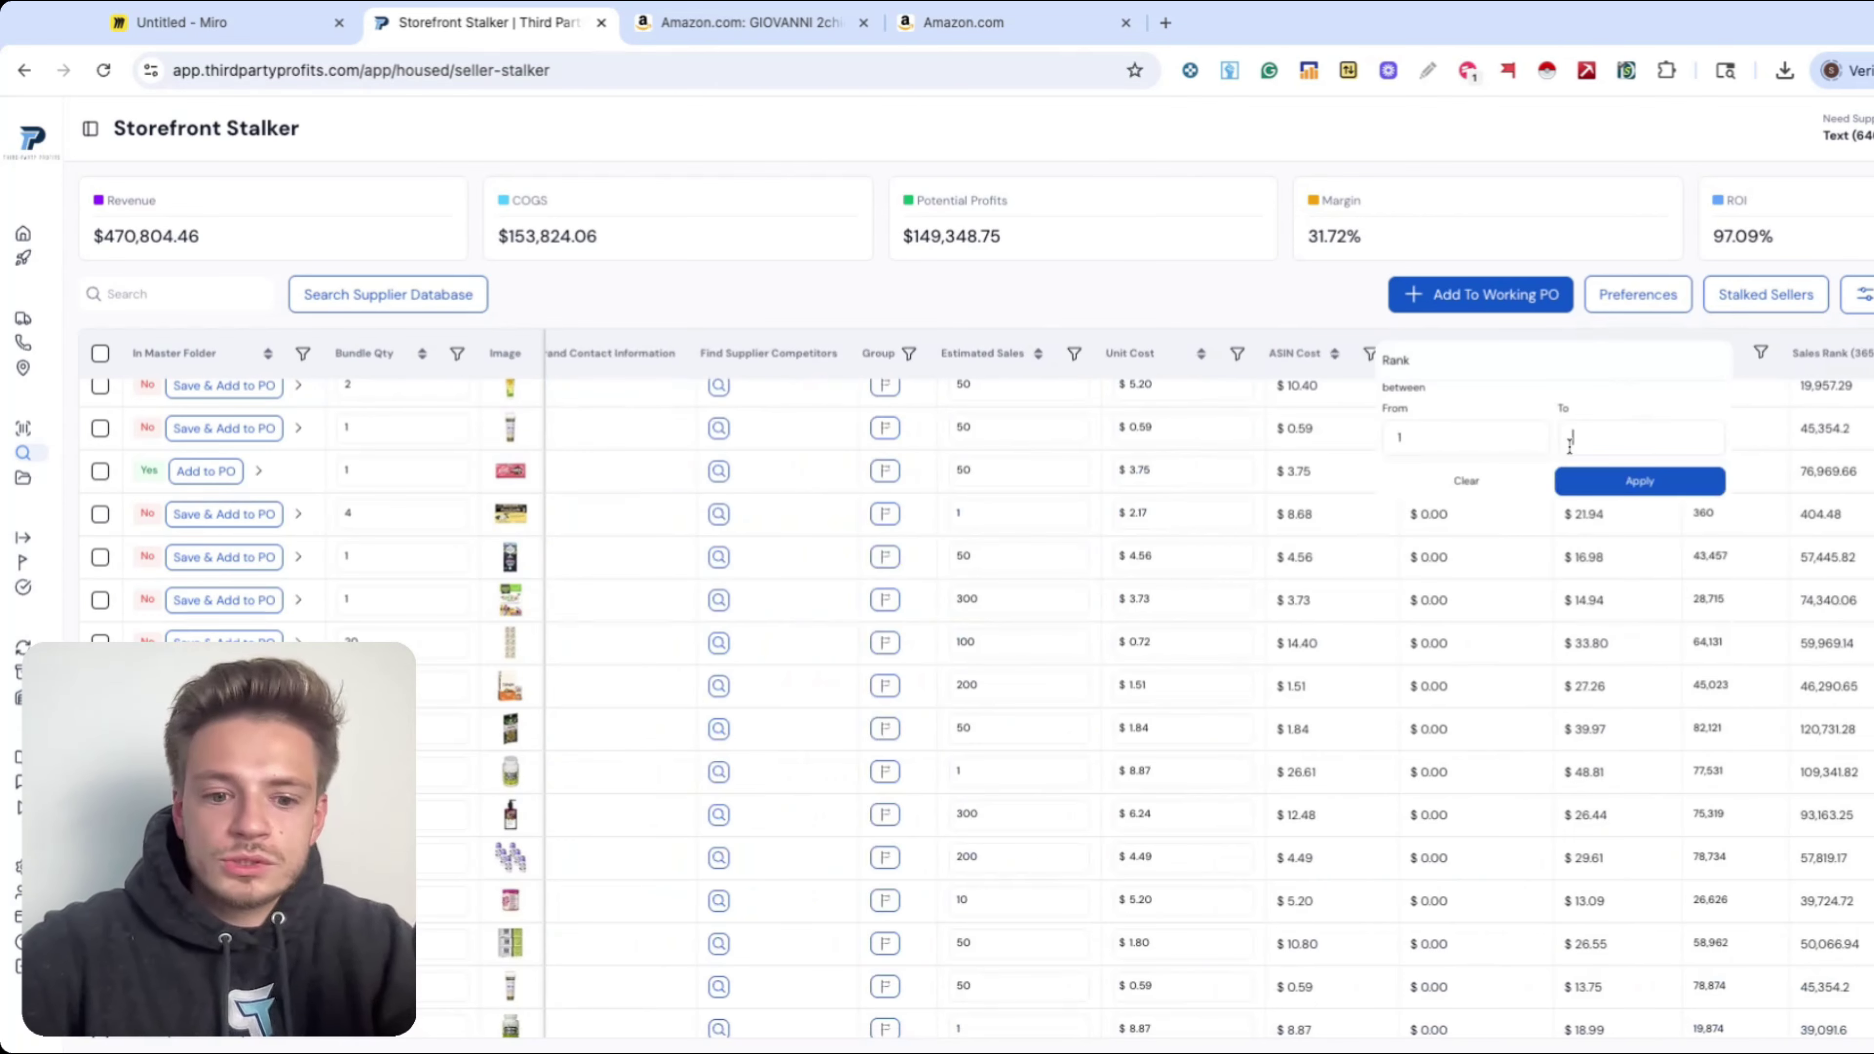
{"action": "left_click", "coordinate": [1586, 441]}
{"action": "type", "text": "200000"}
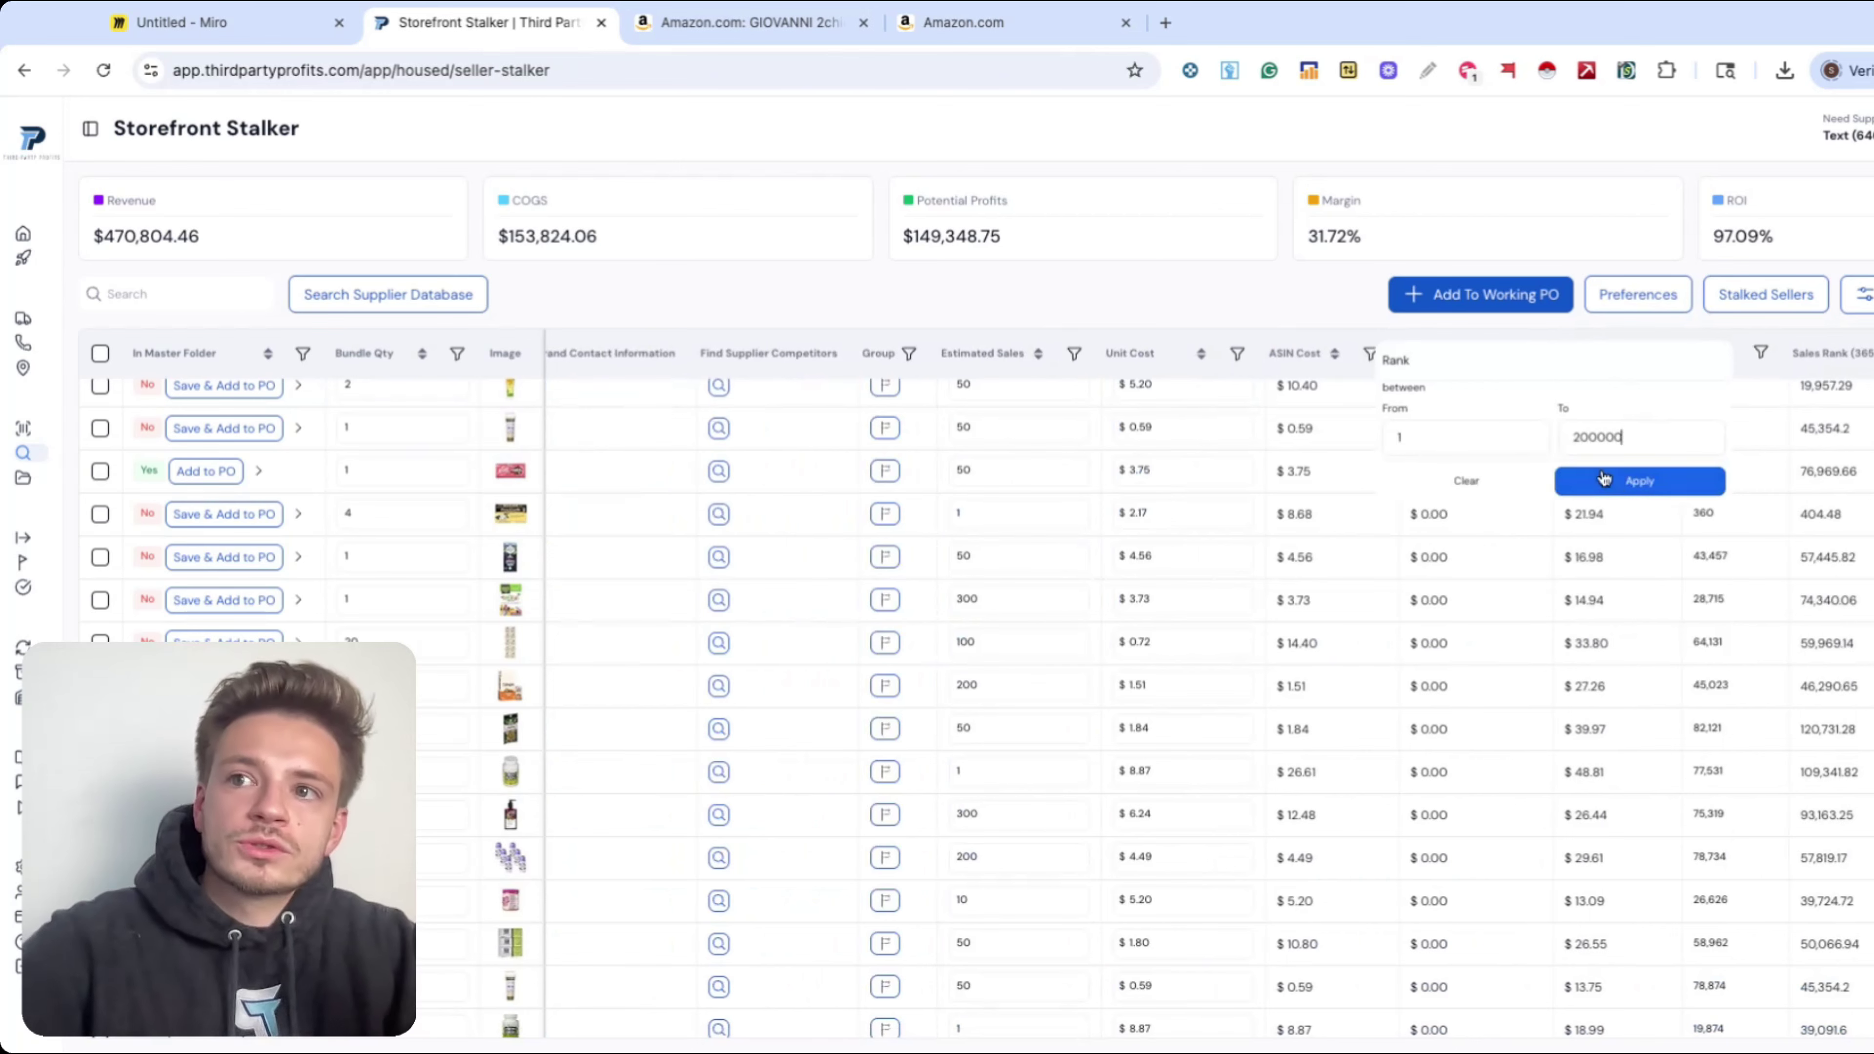
{"action": "left_click", "coordinate": [1615, 487]}
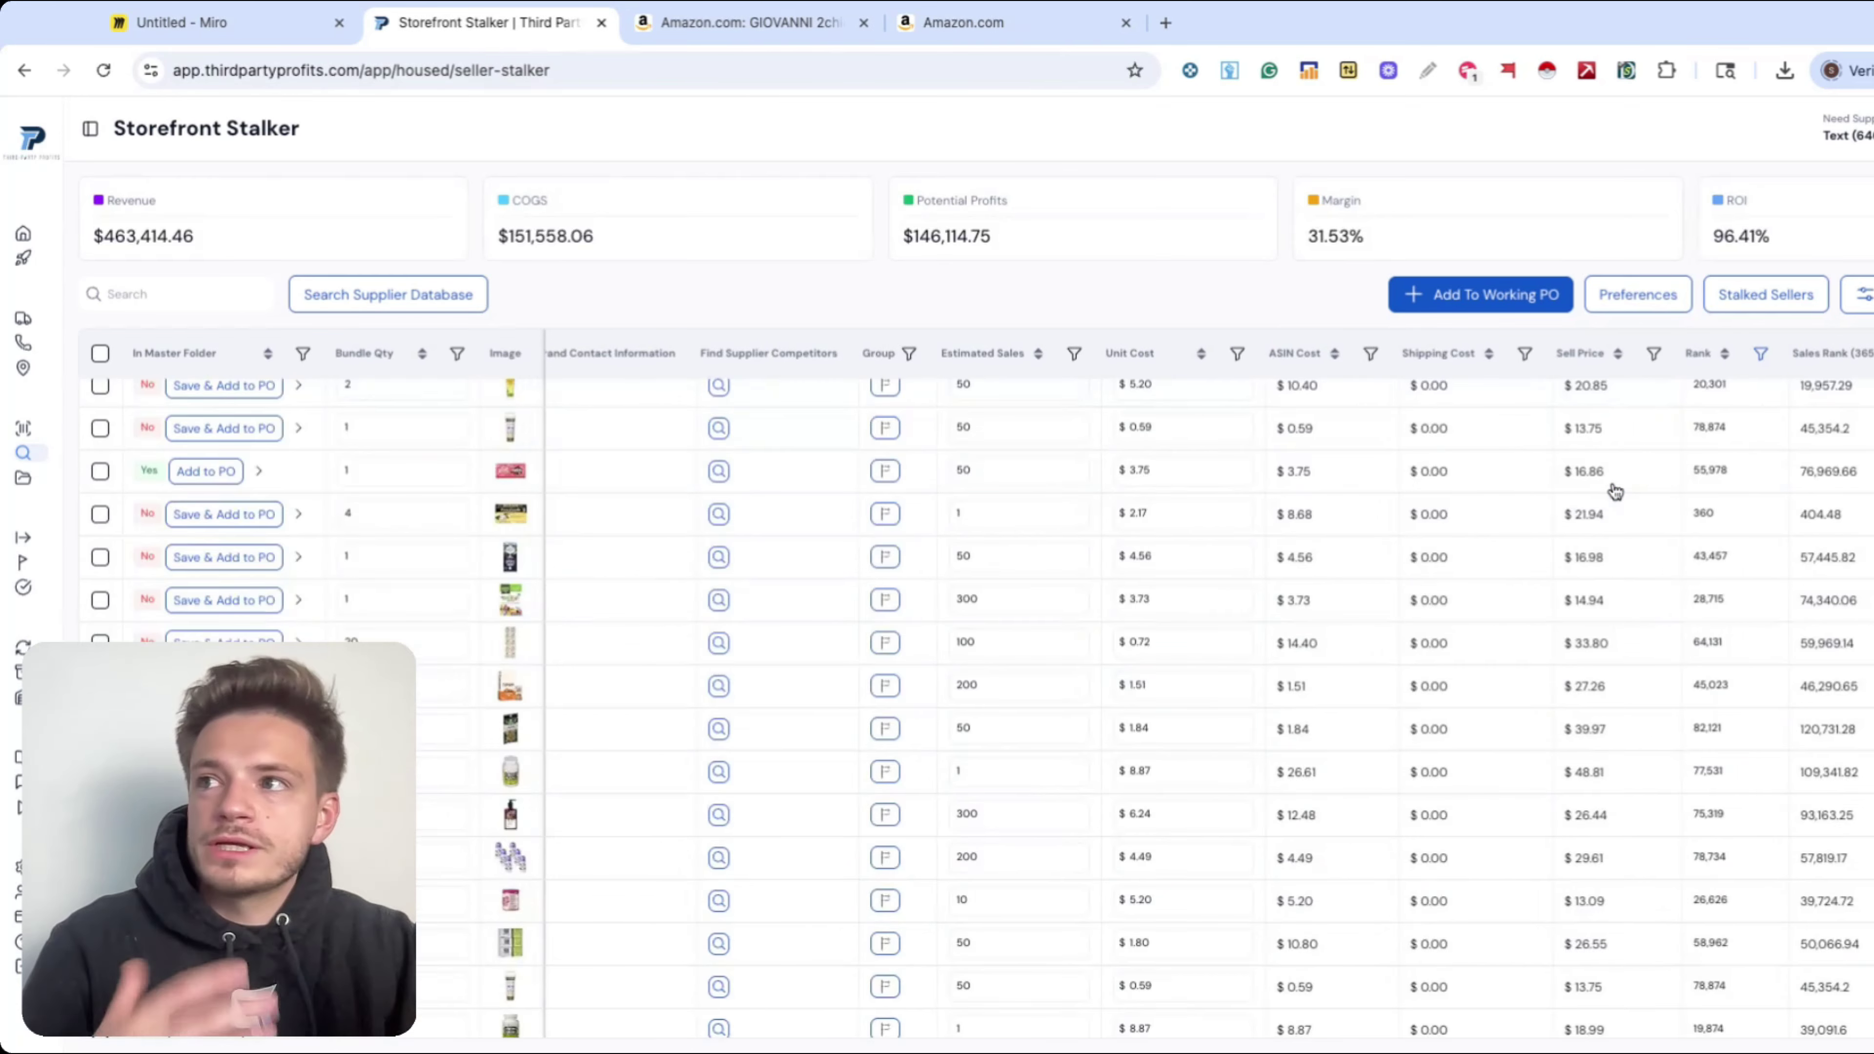
- Examine the filtered supplier matches and compare them with browsing the seller's Amazon storefront manually
{"action": "scroll", "coordinate": [1320, 478], "scroll_direction": "left", "scroll_amount": 5}
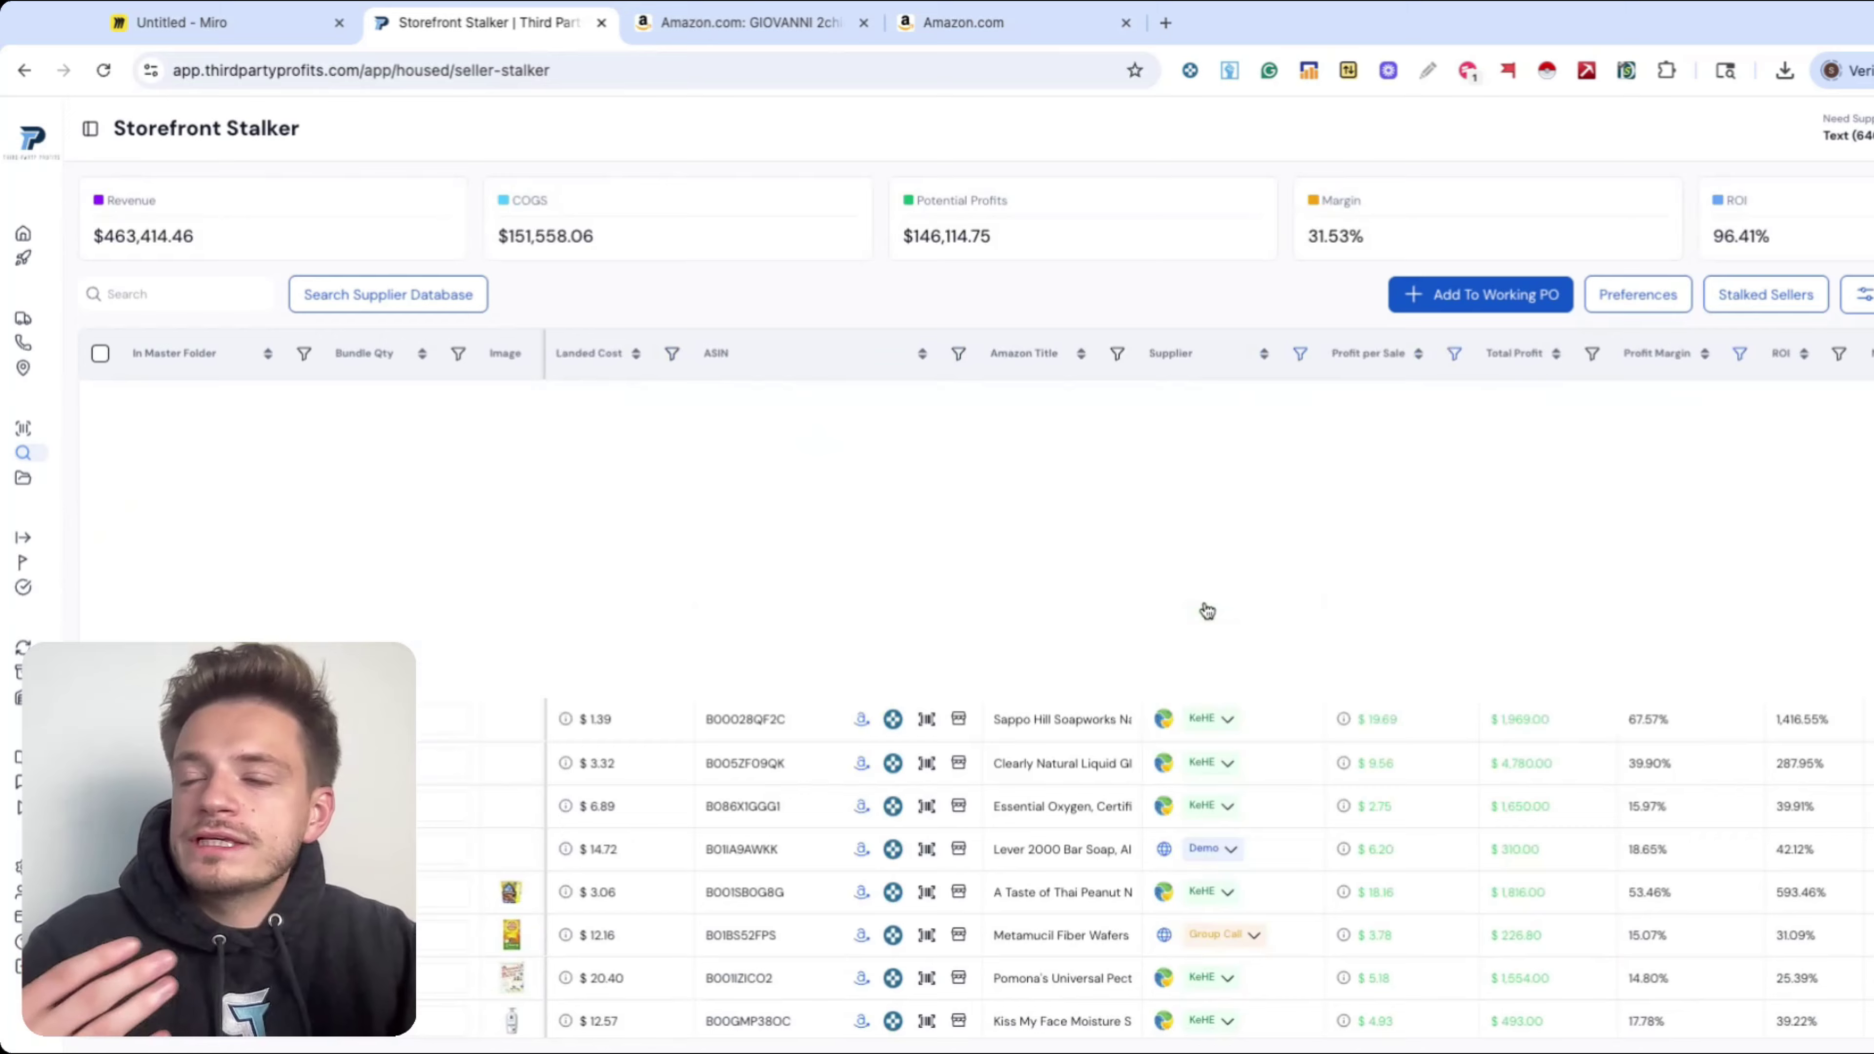
{"action": "scroll", "coordinate": [1204, 596], "scroll_direction": "down", "scroll_amount": 5}
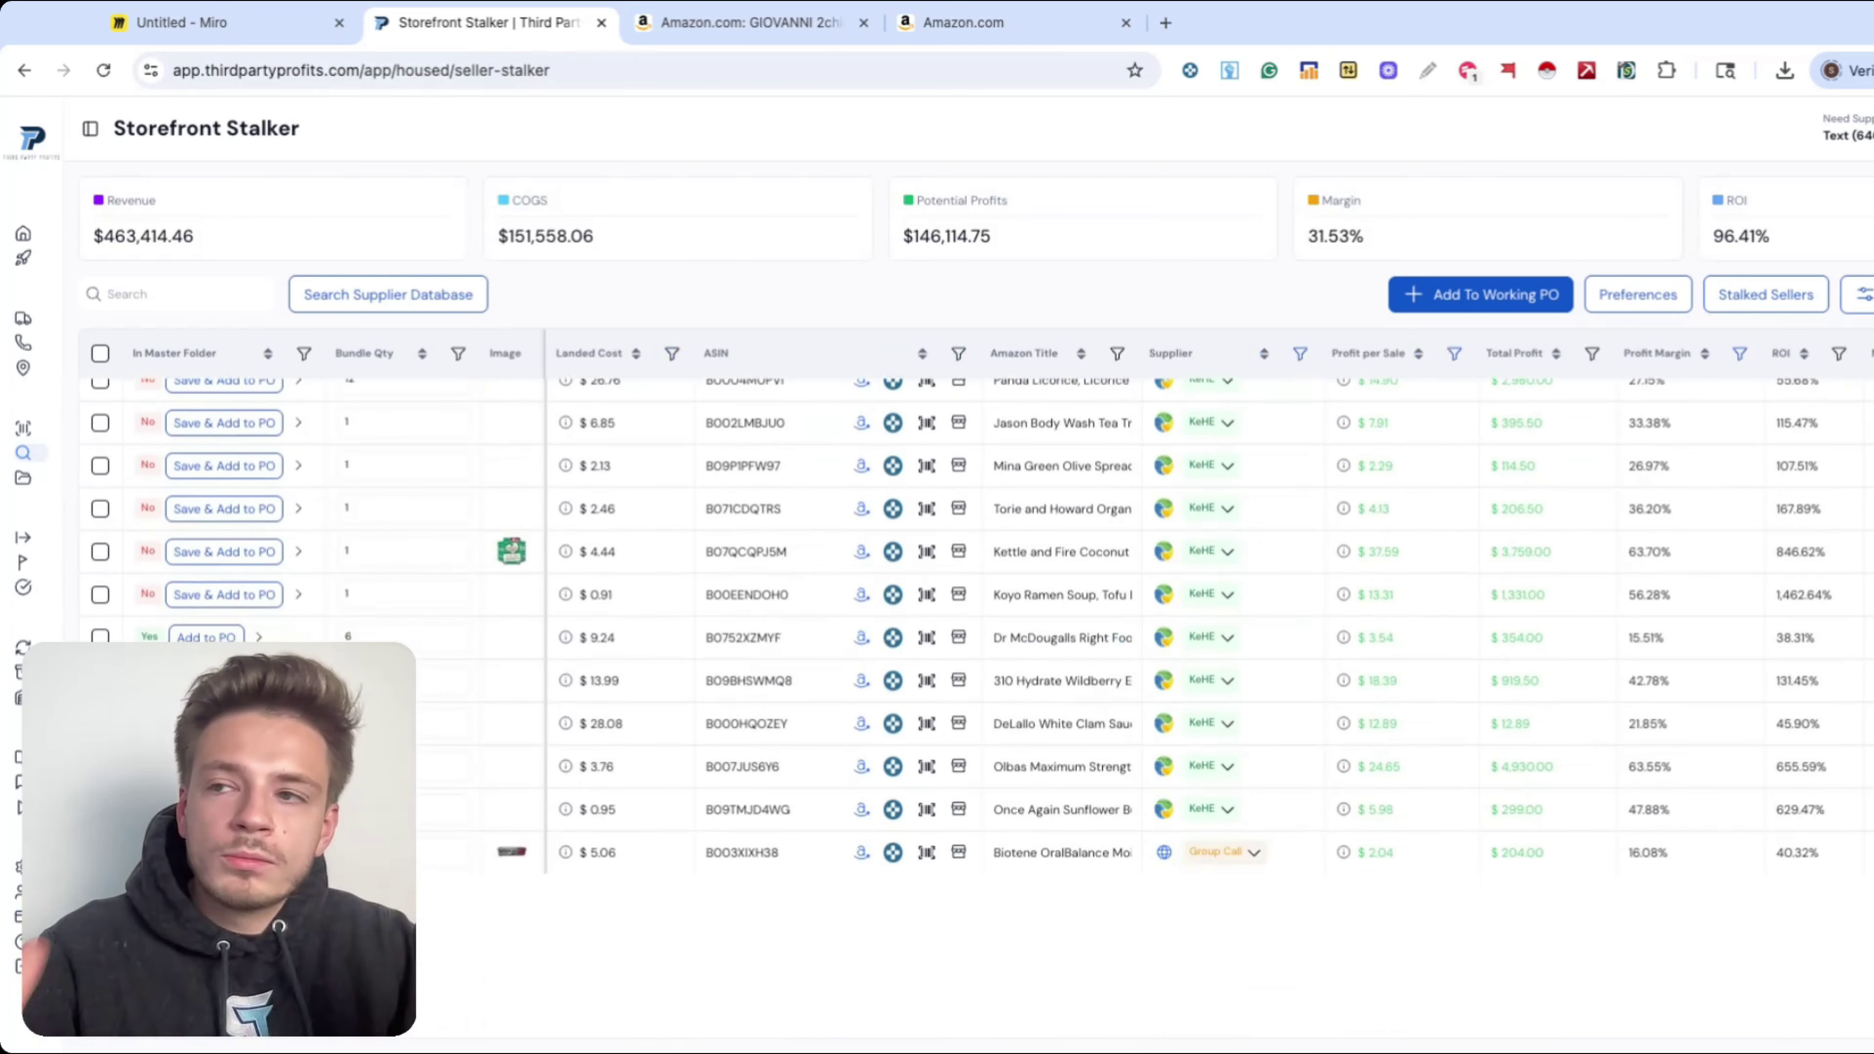
{"action": "scroll", "coordinate": [981, 708], "scroll_direction": "down", "scroll_amount": 5}
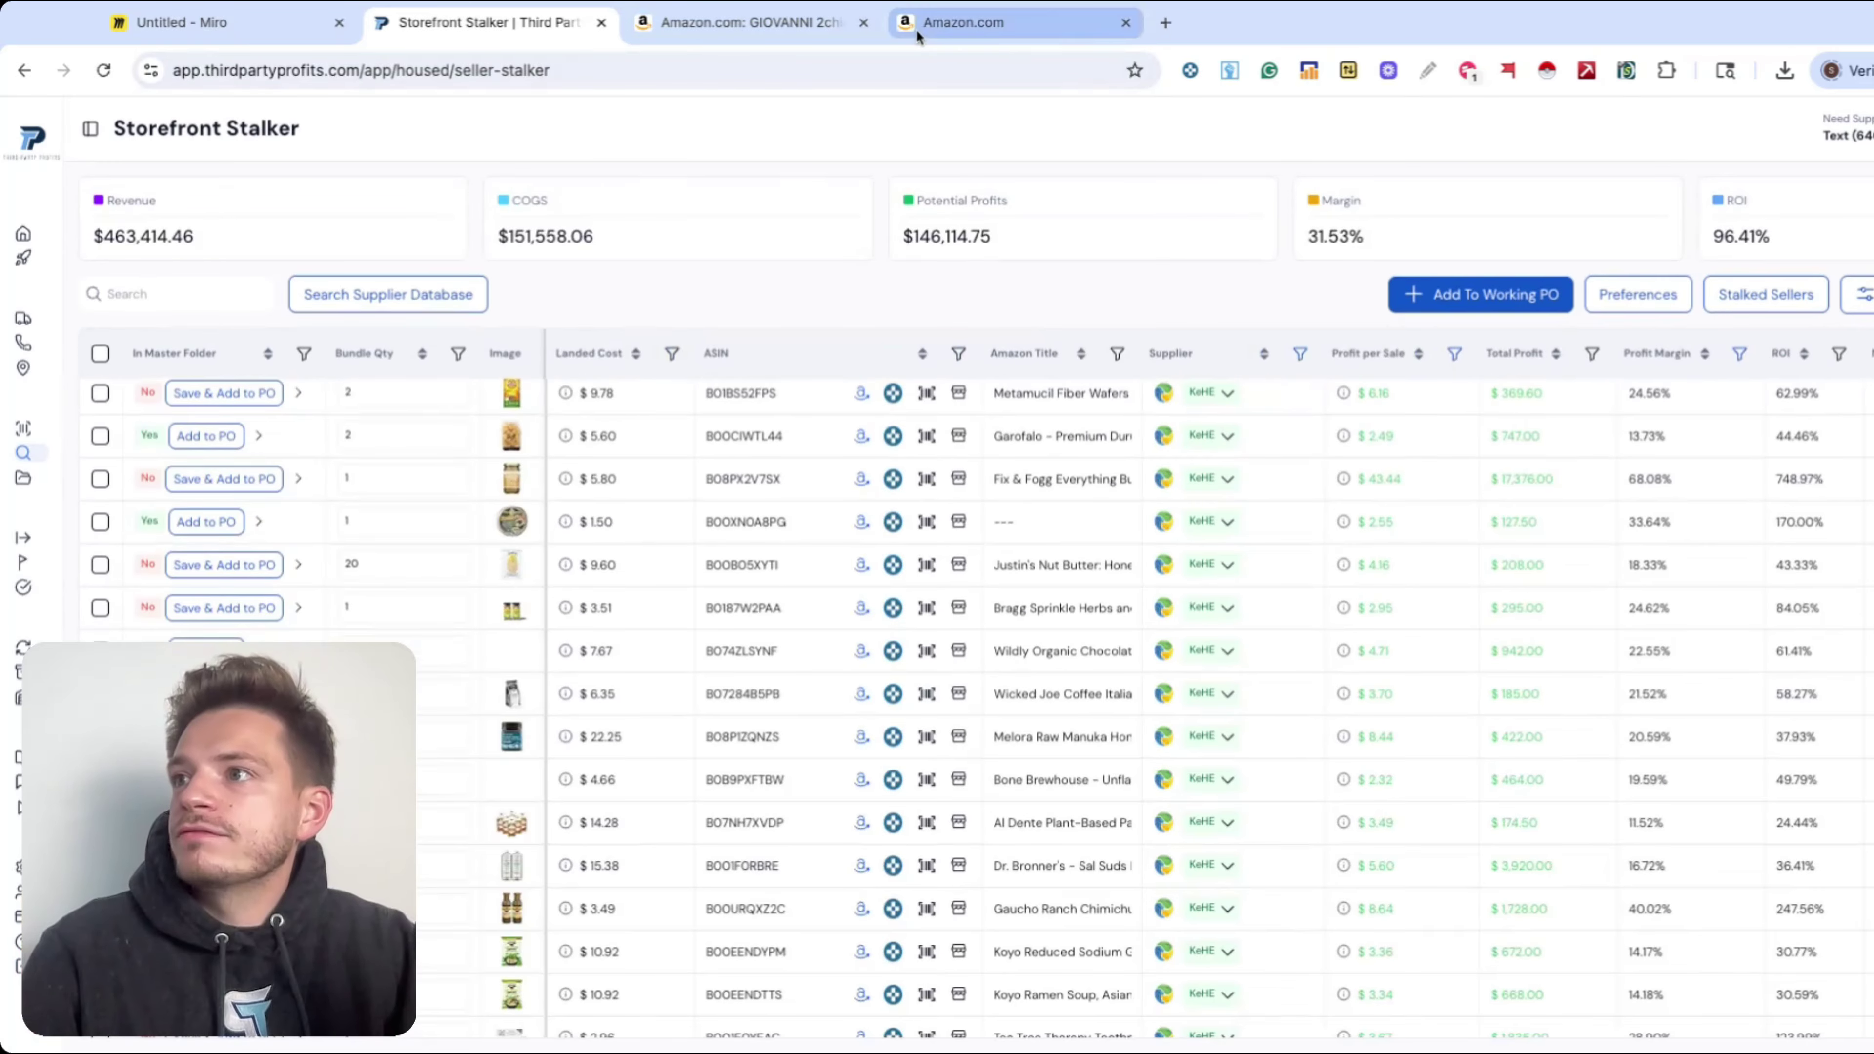
{"action": "key", "text": "super+4"}
{"action": "scroll", "coordinate": [481, 571], "scroll_direction": "down", "scroll_amount": 10}
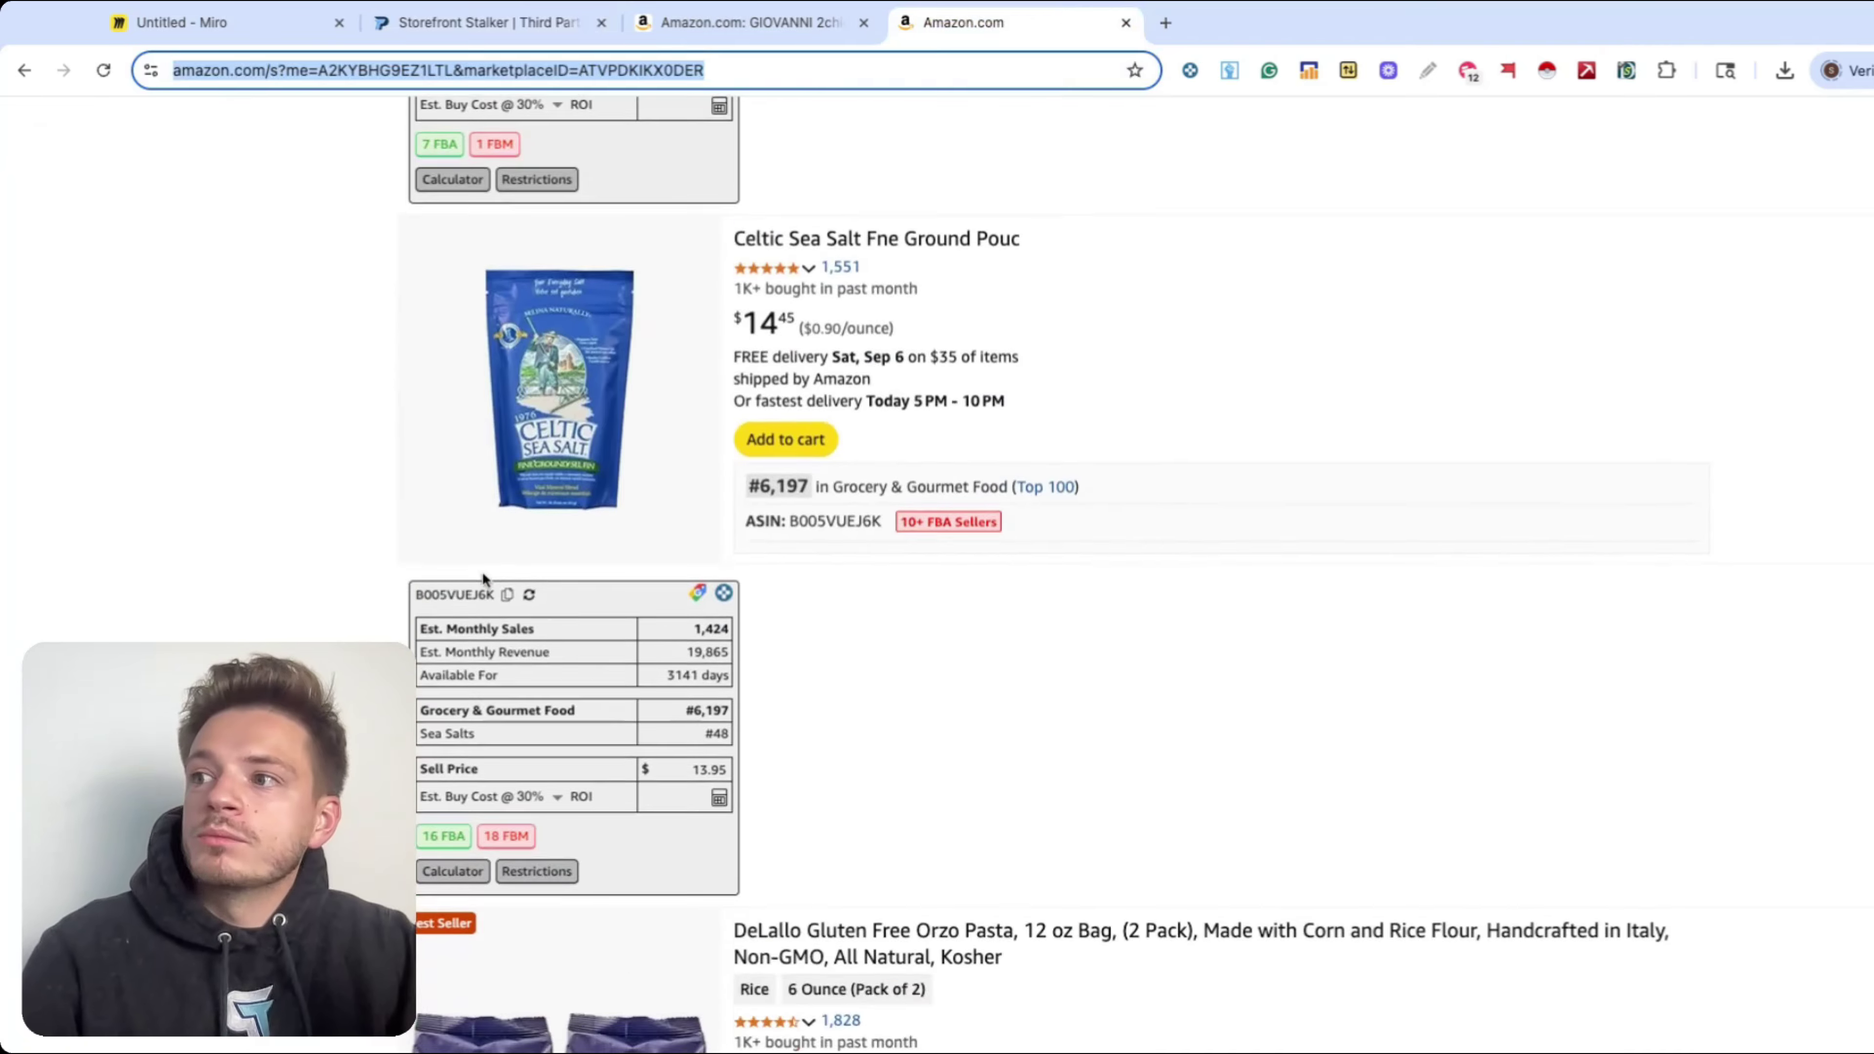
{"action": "left_click", "coordinate": [164, 619]}
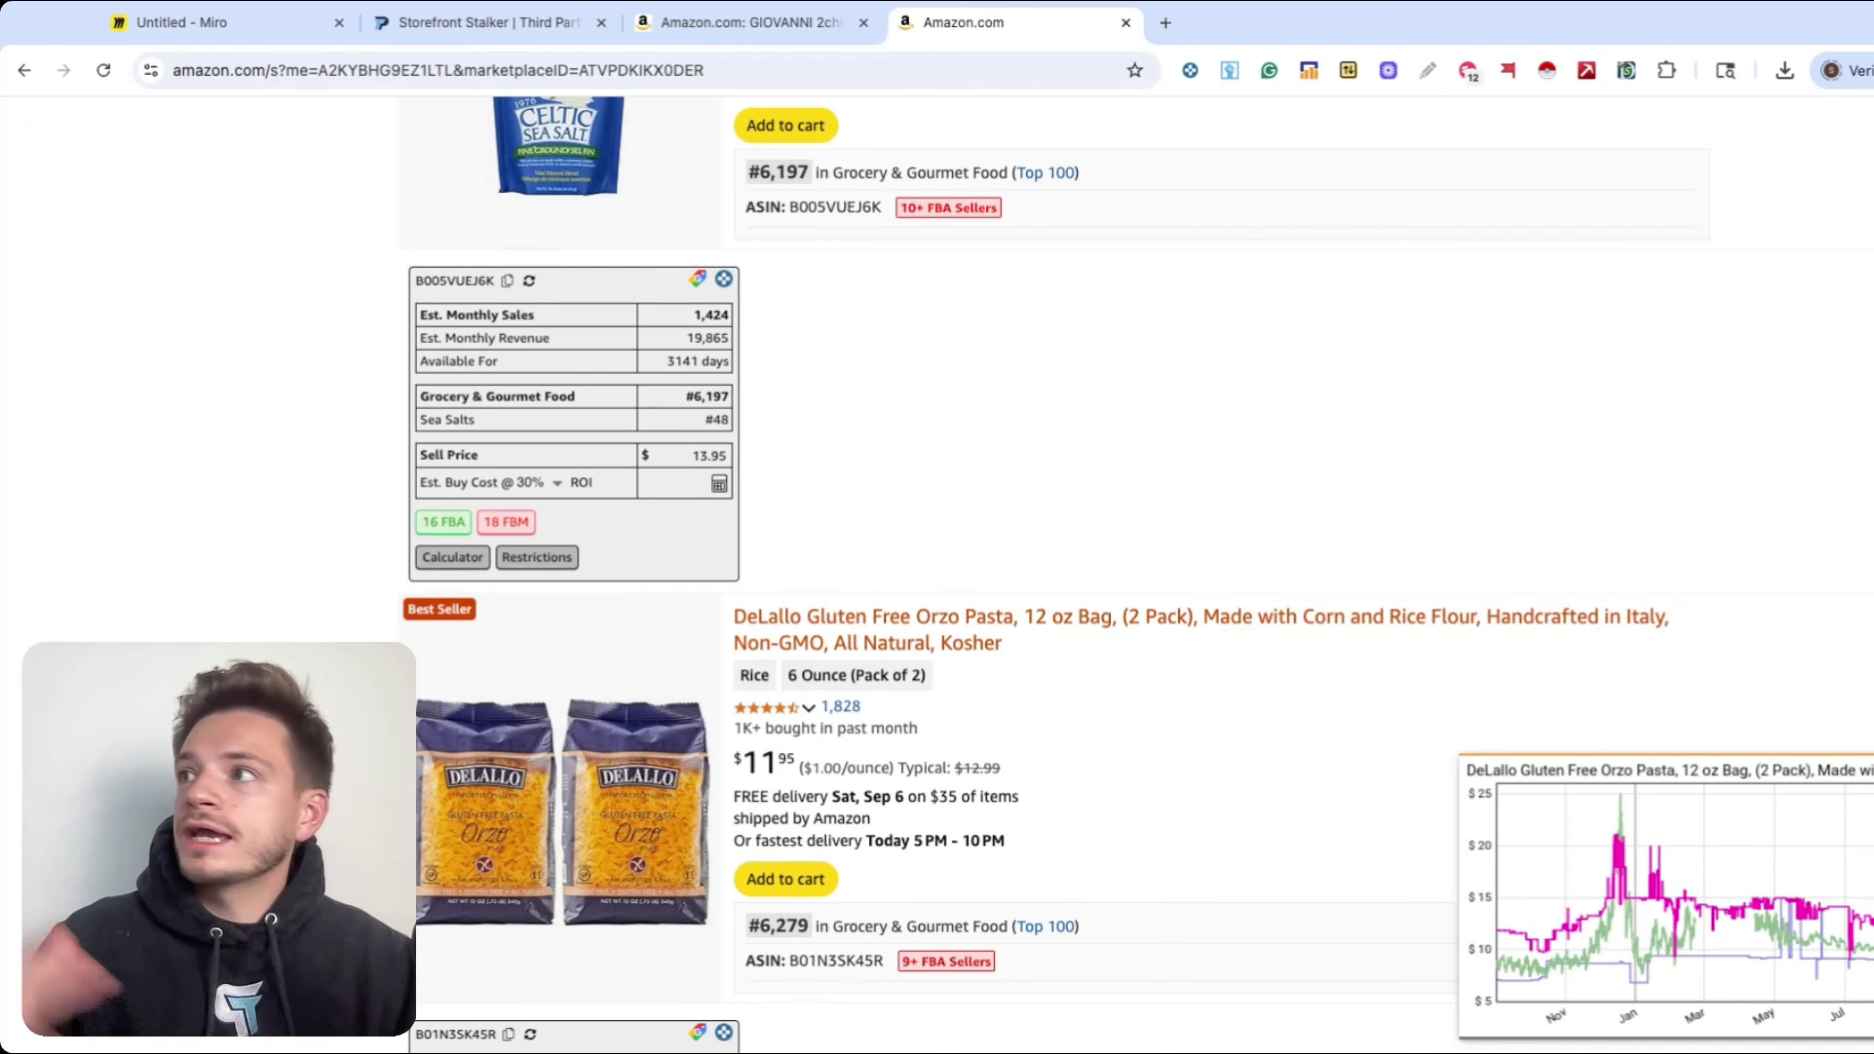
{"action": "left_click", "coordinate": [432, 37]}
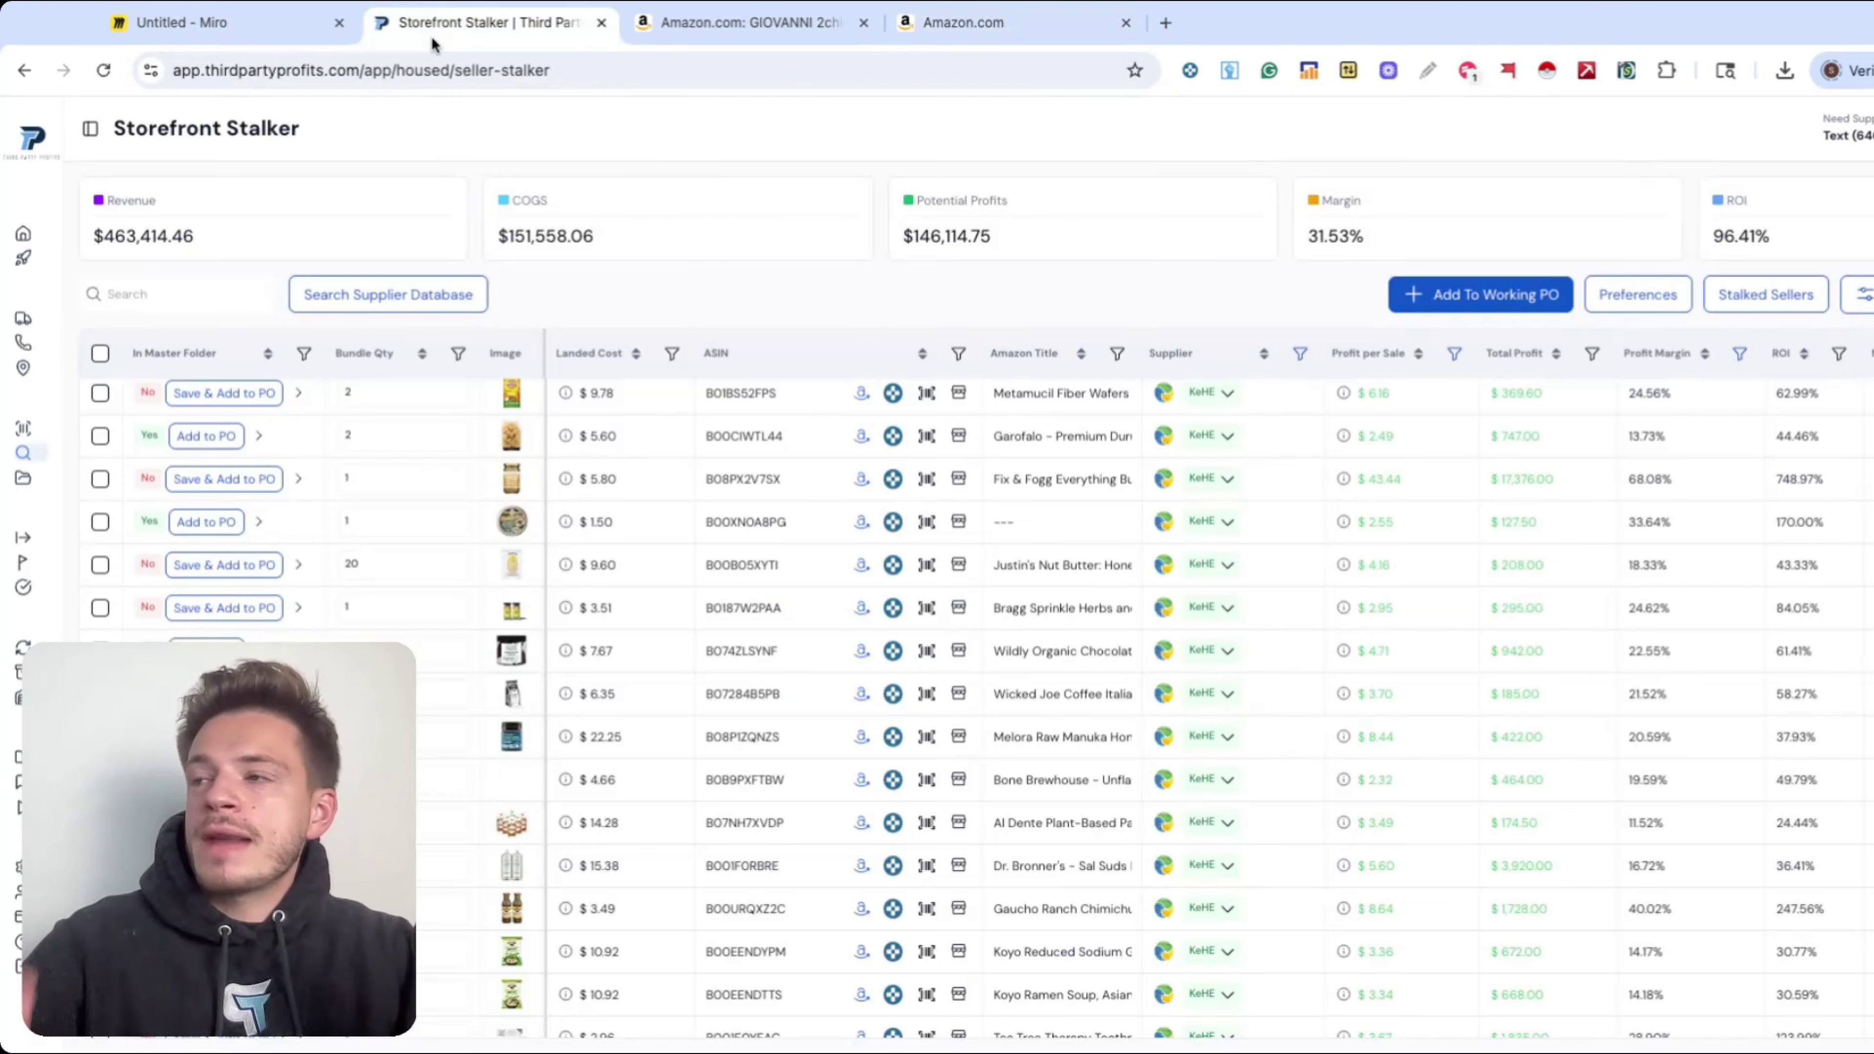
{"action": "scroll", "coordinate": [856, 651], "scroll_direction": "down", "scroll_amount": 3}
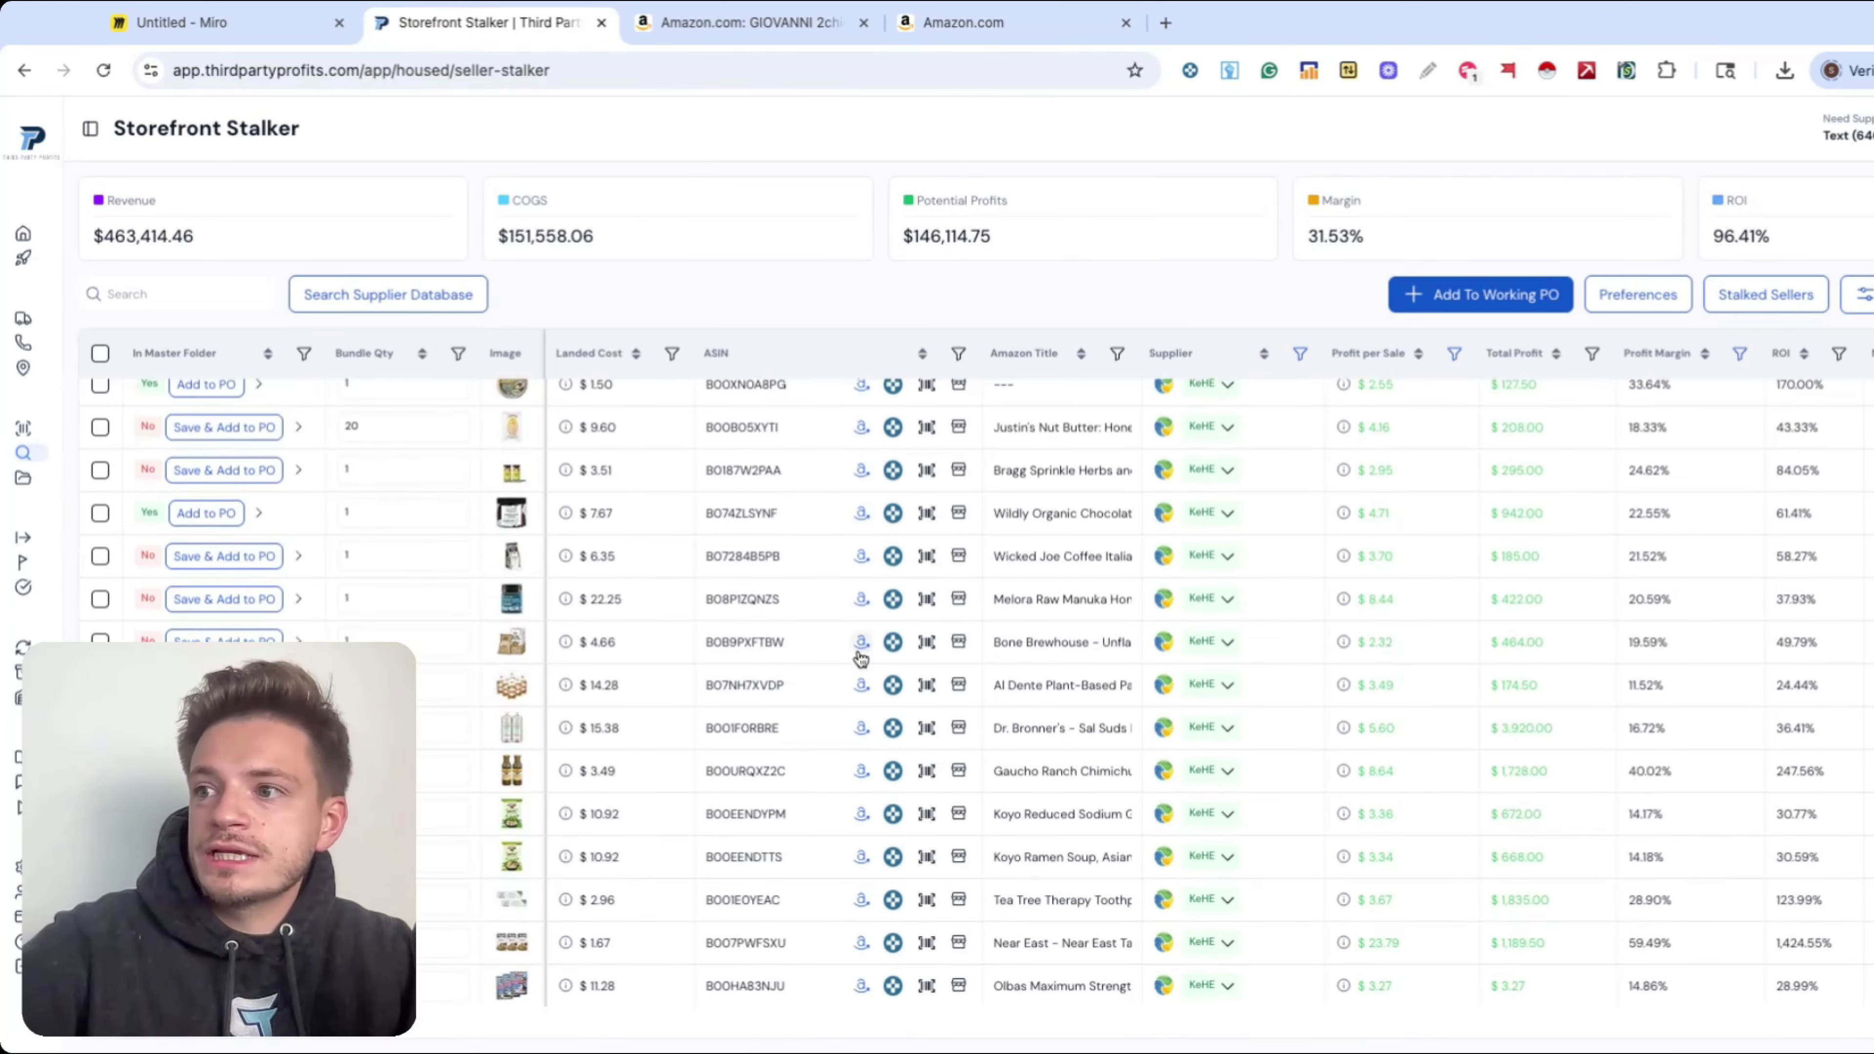
{"action": "scroll", "coordinate": [860, 657], "scroll_direction": "up", "scroll_amount": 5}
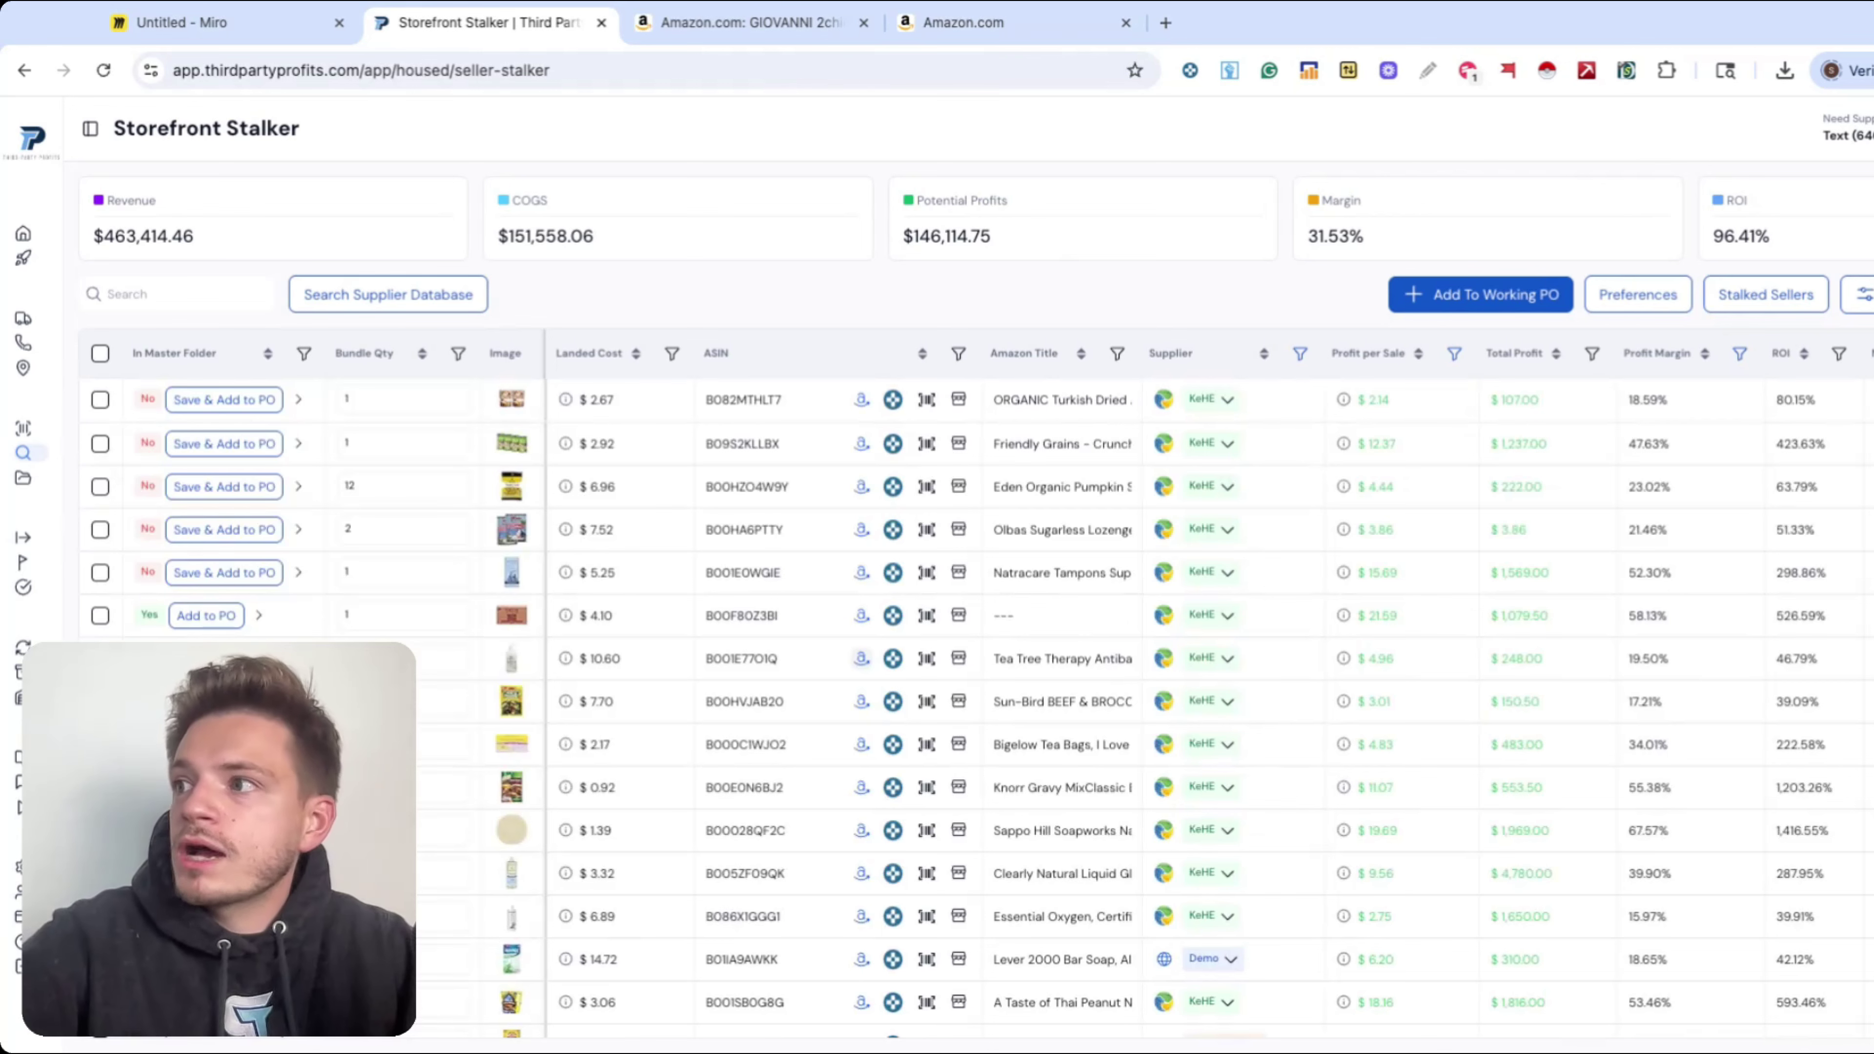
- Open the Eden Organic Pumpkin Seeds listing on Amazon and calculate its FBA profit with sell price 19.39 and buy cost 6.96
{"action": "left_click", "coordinate": [710, 480]}
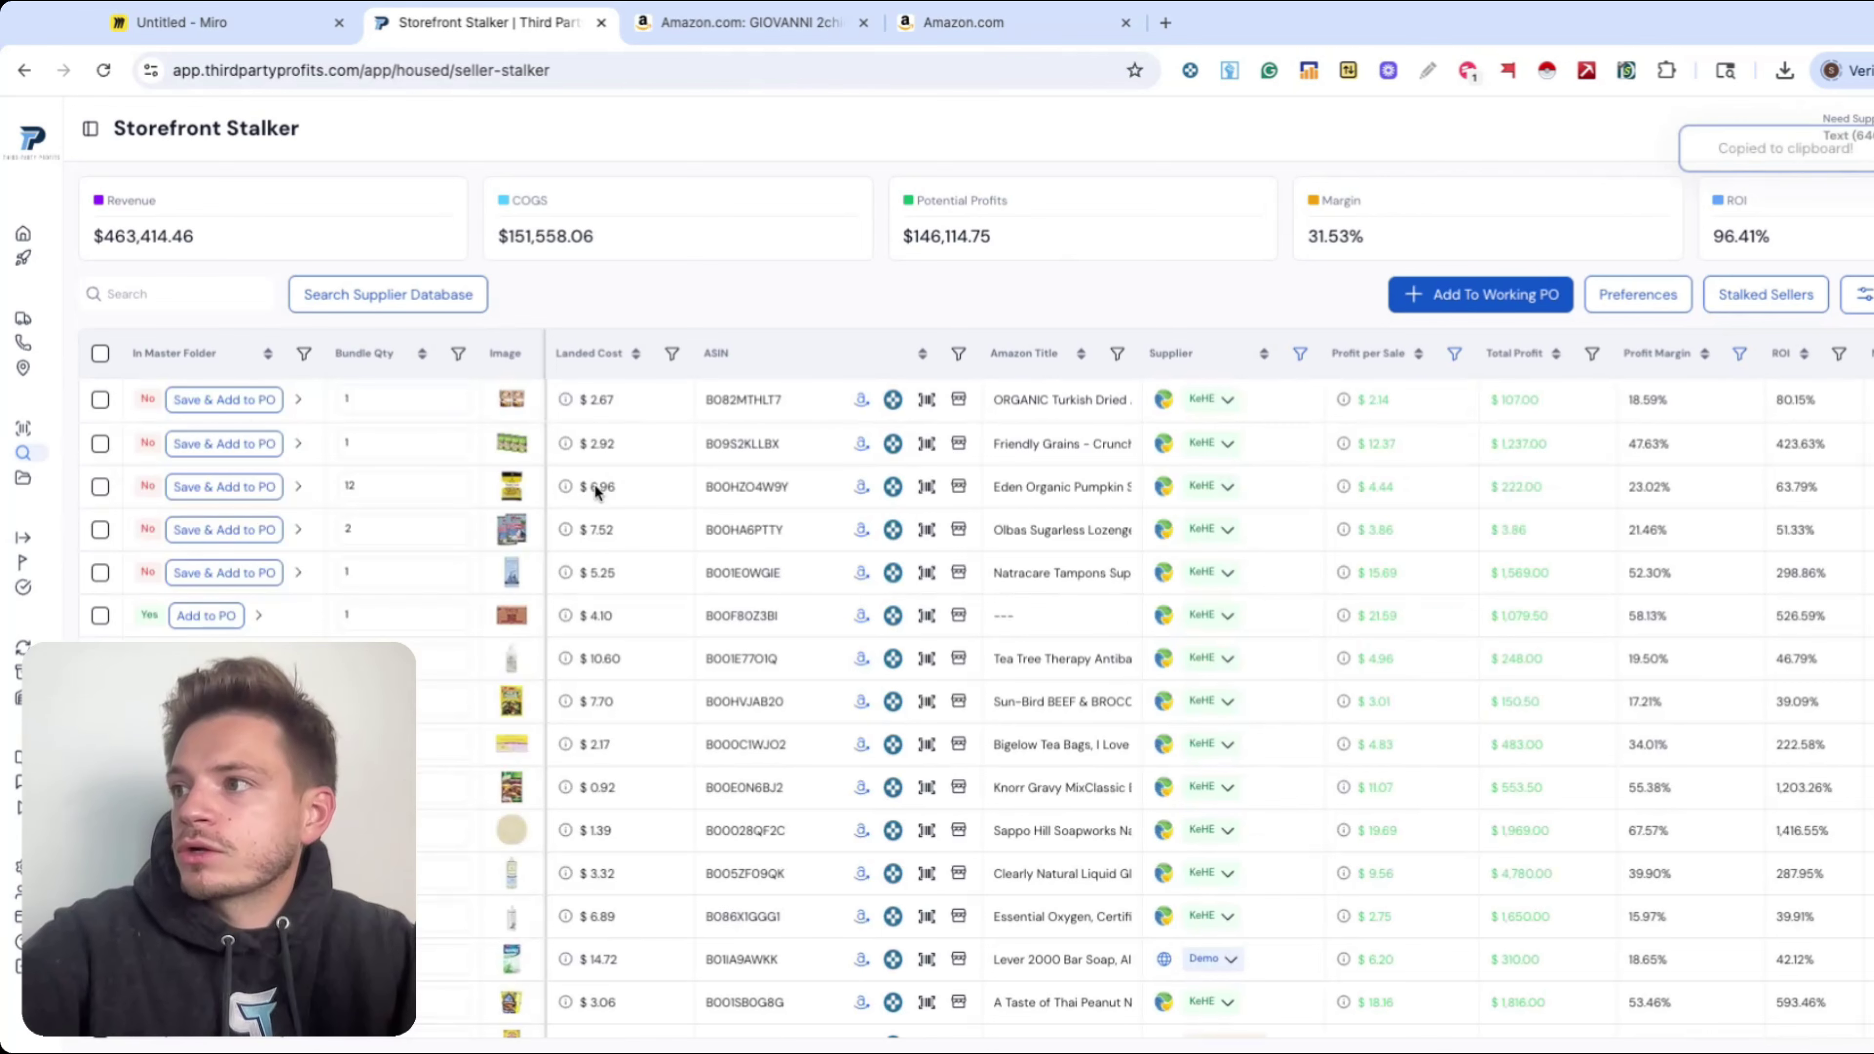
{"action": "left_click", "coordinate": [860, 487]}
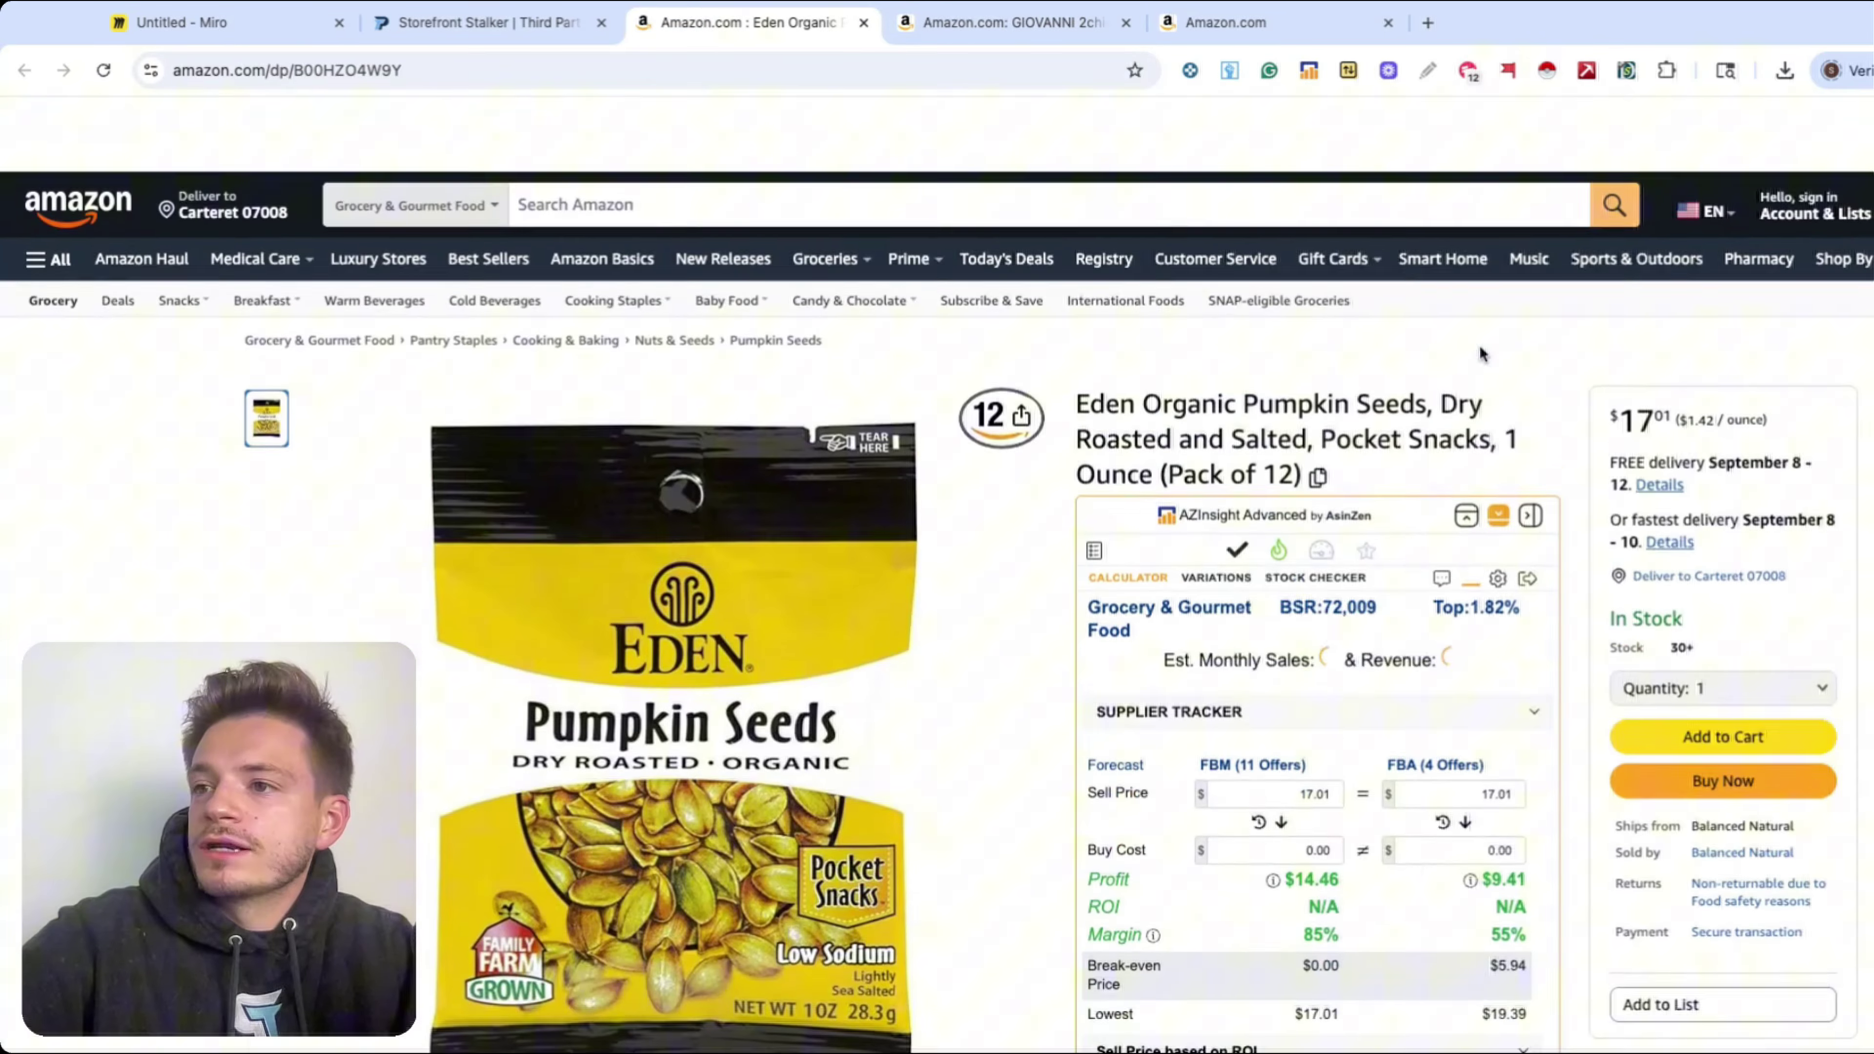
{"action": "scroll", "coordinate": [1482, 354], "scroll_direction": "down", "scroll_amount": 1}
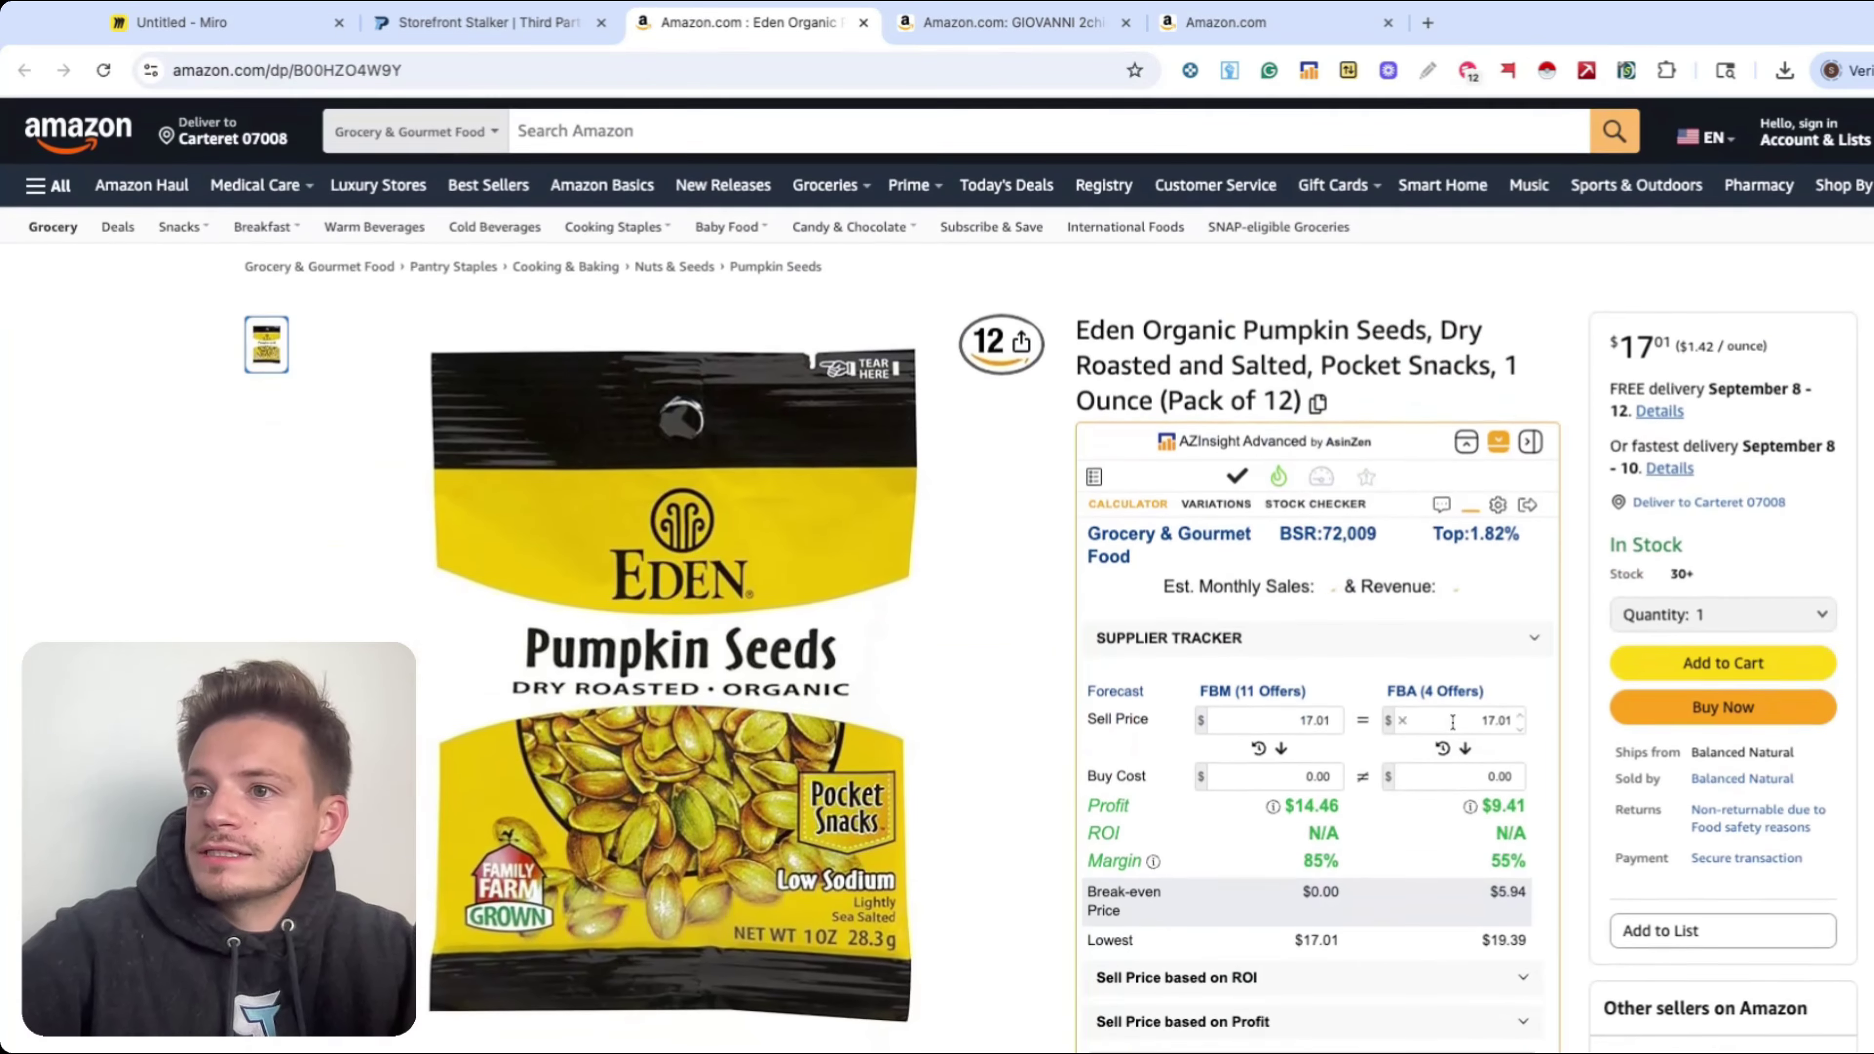
{"action": "left_click", "coordinate": [1468, 722]}
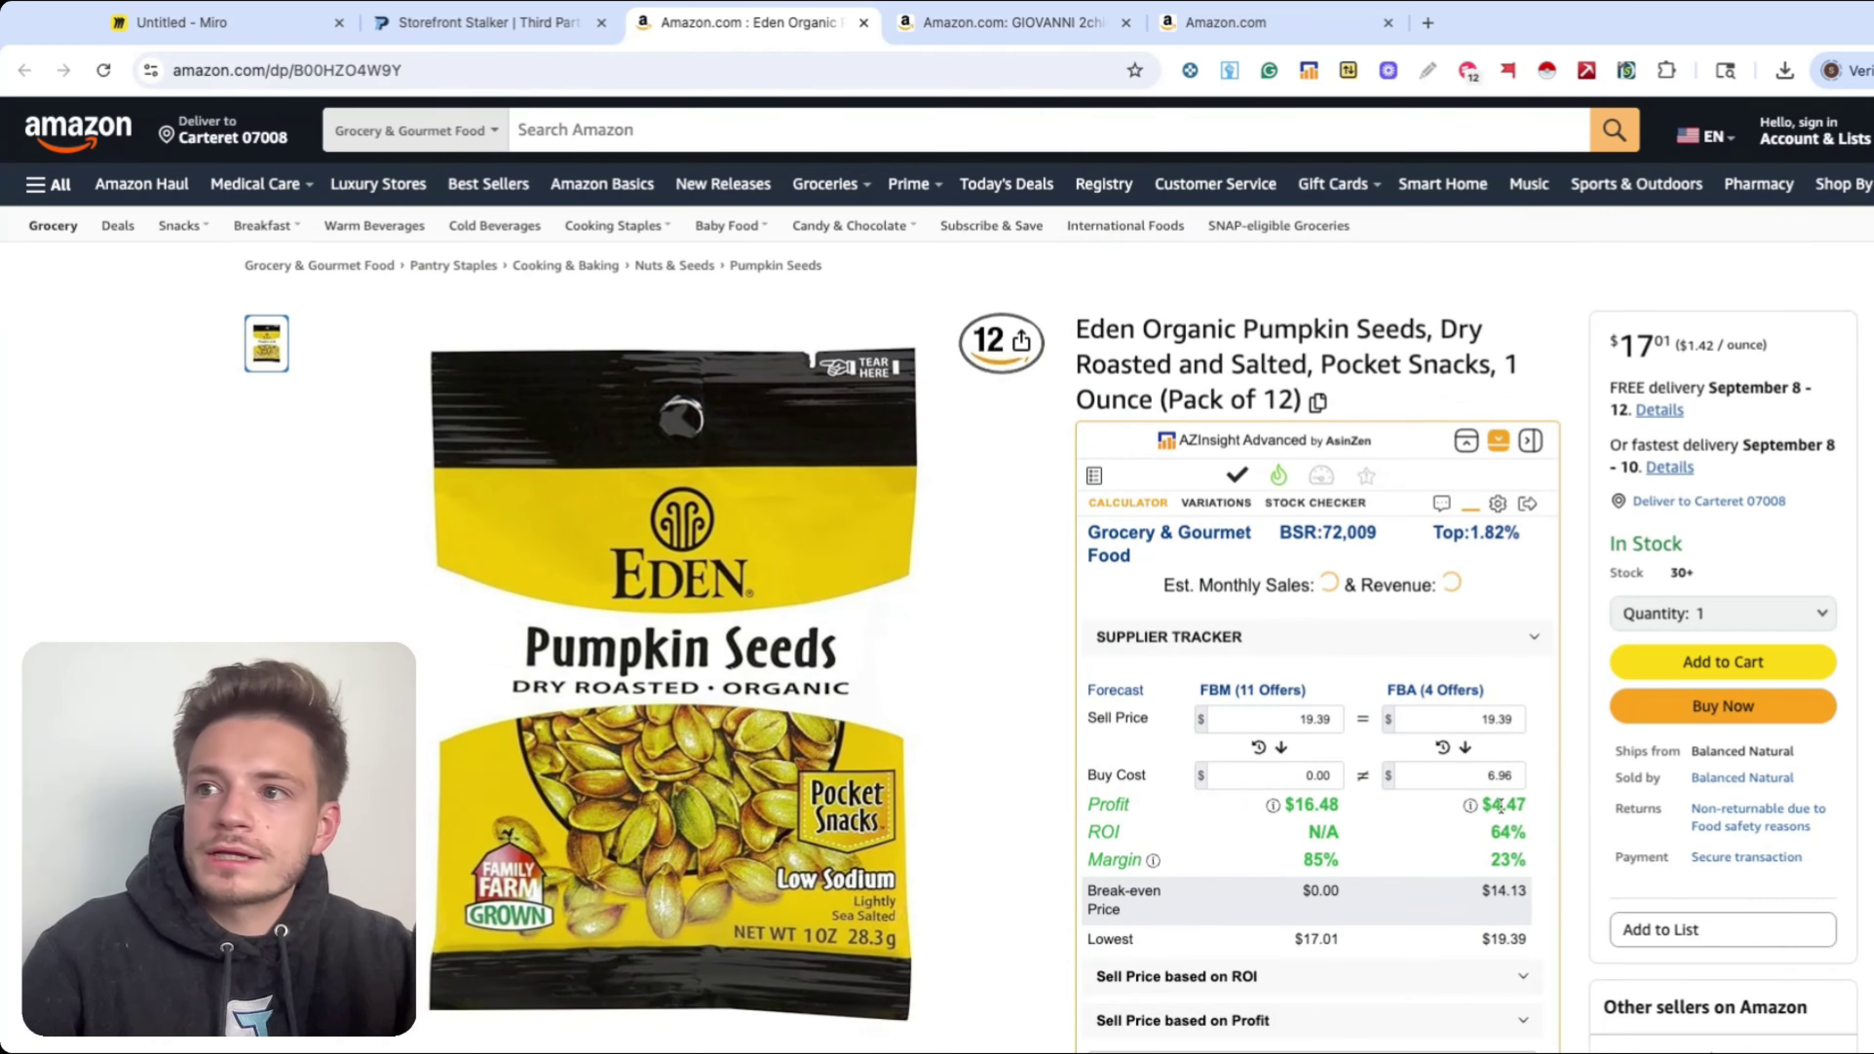
{"action": "scroll", "coordinate": [1500, 806], "scroll_direction": "down", "scroll_amount": 5}
{"action": "scroll", "coordinate": [1500, 807], "scroll_direction": "up", "scroll_amount": 2}
{"action": "scroll", "coordinate": [1360, 377], "scroll_direction": "down", "scroll_amount": 1}
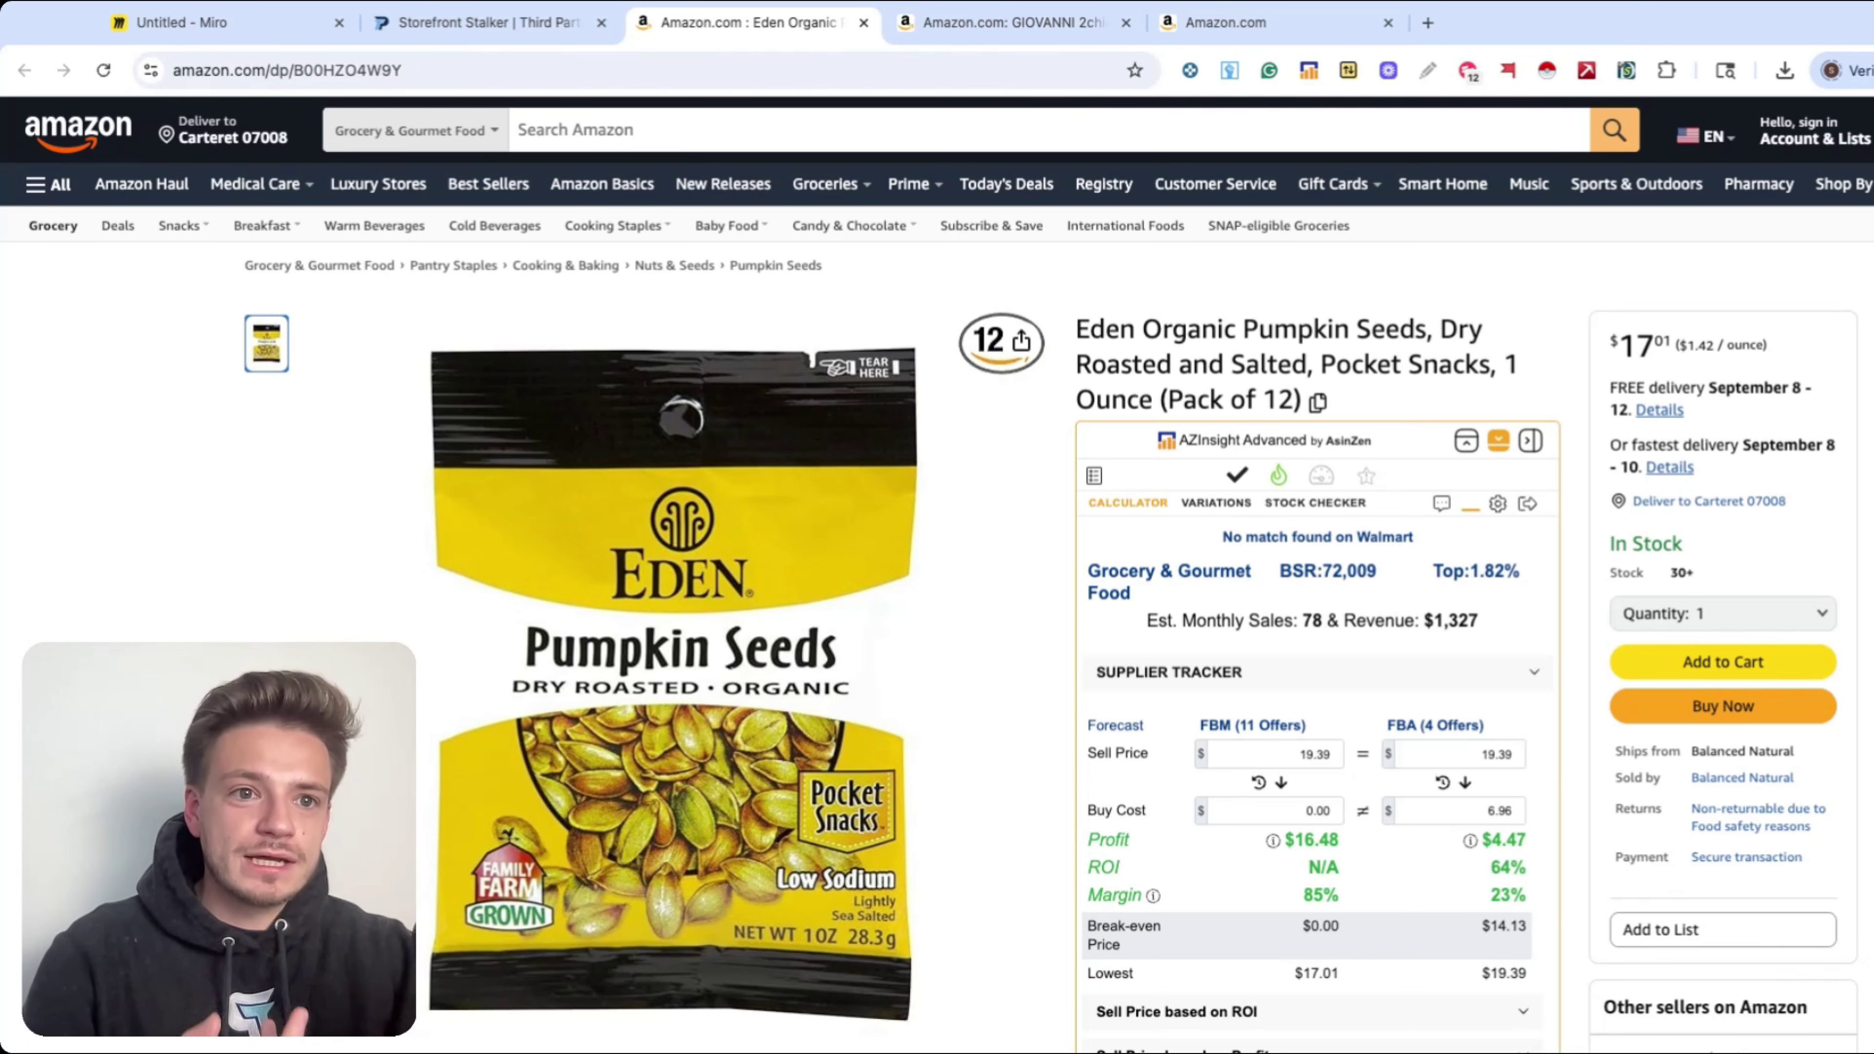
- Open the LMS Wholesale storefront from the GIOVANNI listing's Buy Box Statistics and browse the products it sells
{"action": "left_click", "coordinate": [537, 31]}
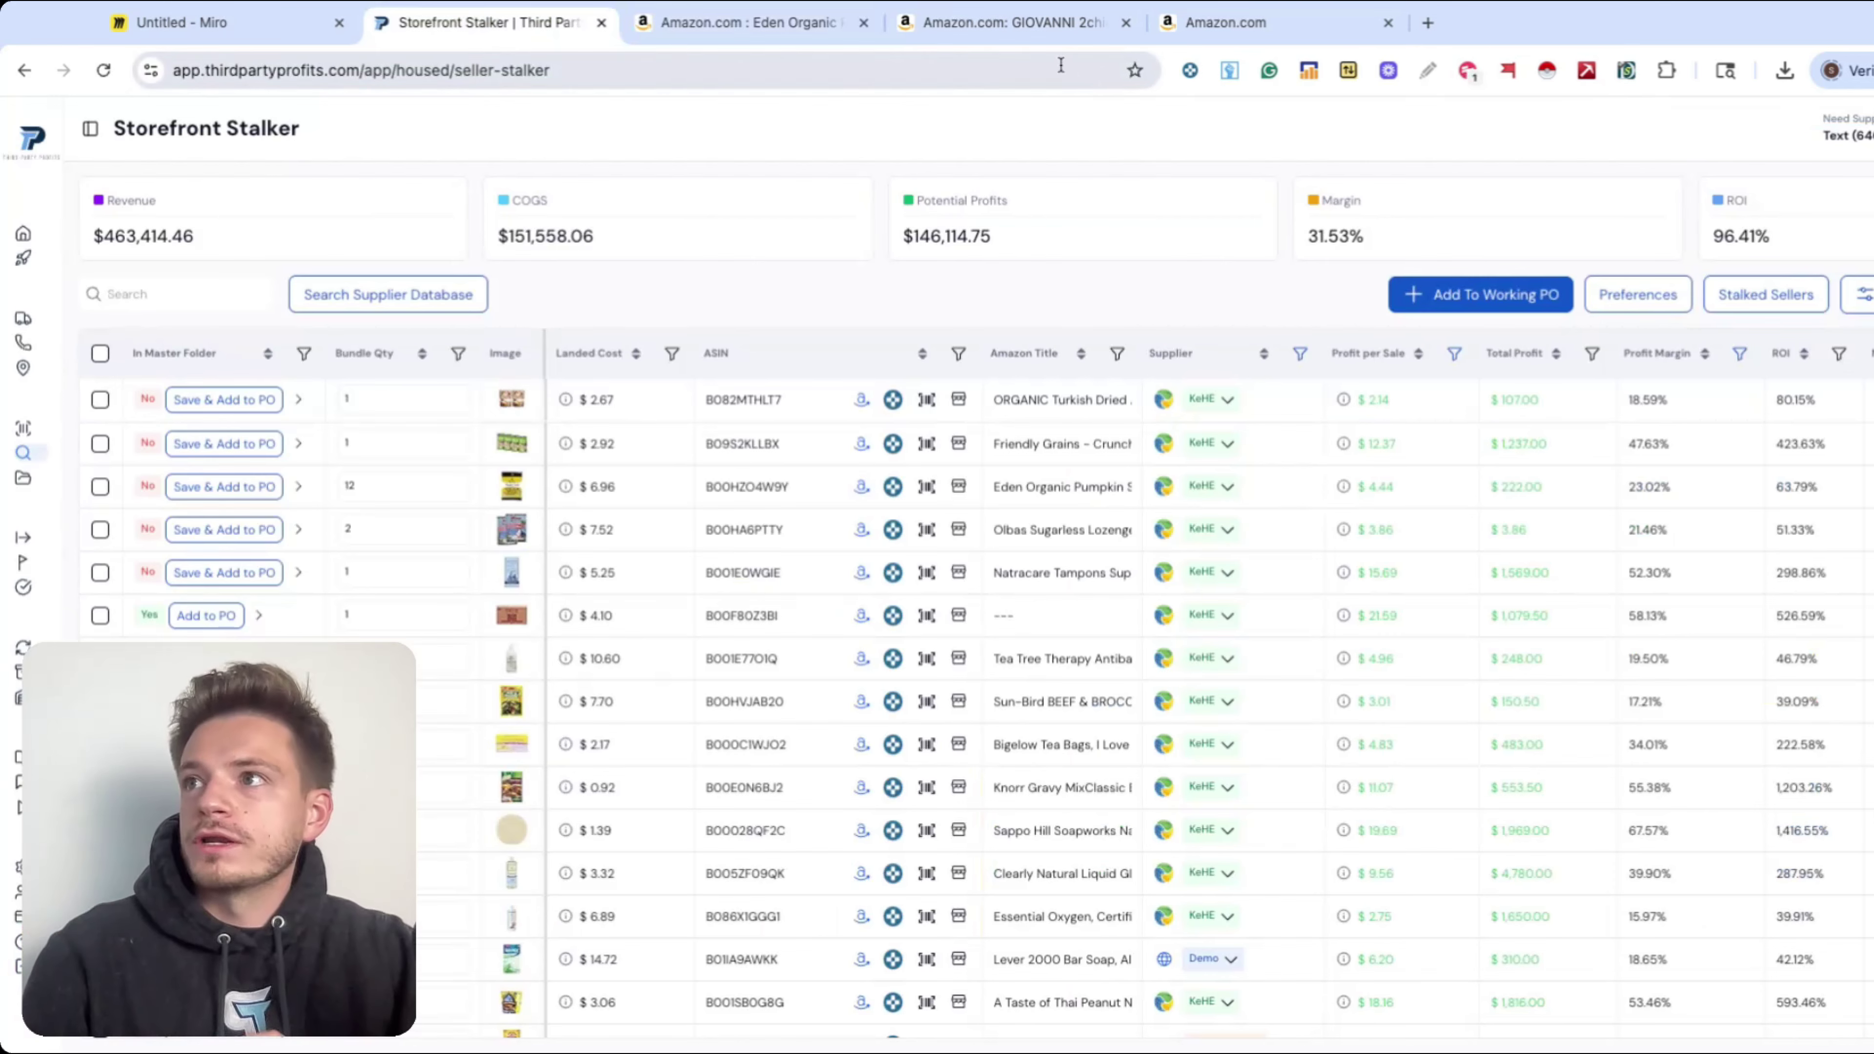
{"action": "left_click", "coordinate": [1041, 37]}
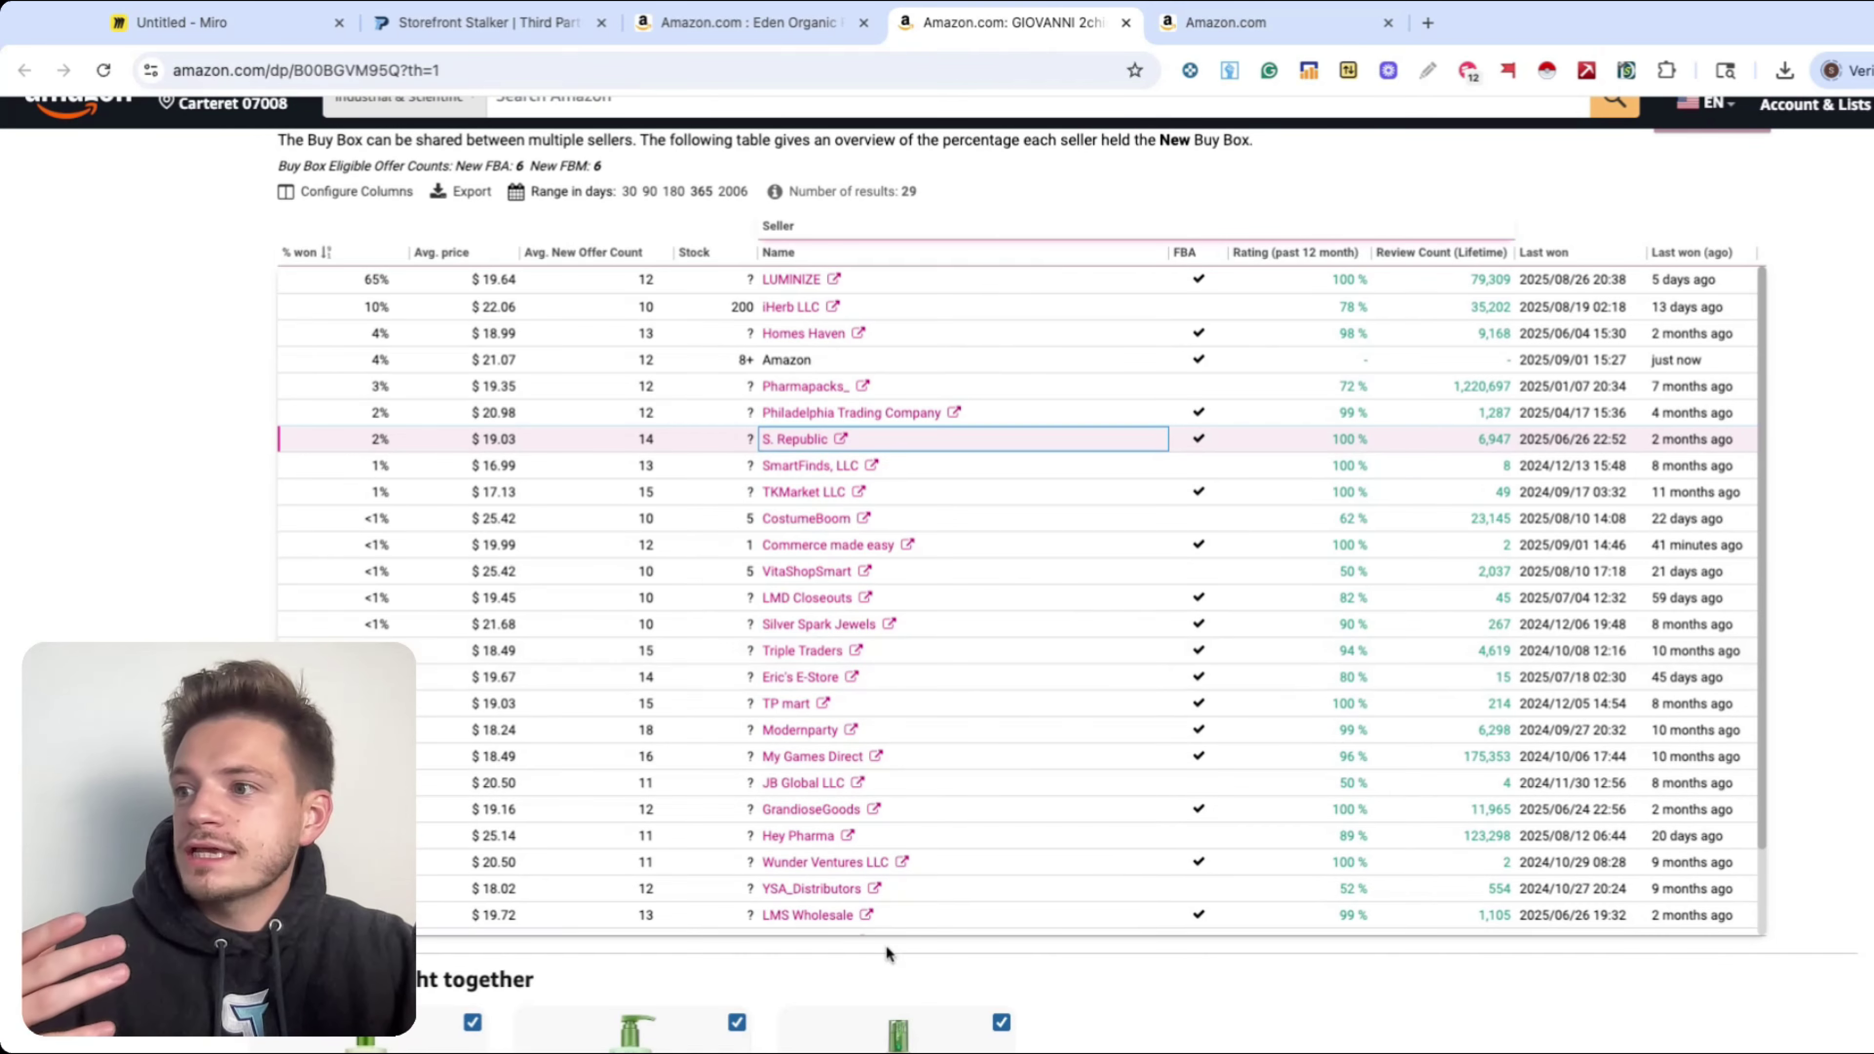
{"action": "left_click", "coordinate": [866, 916]}
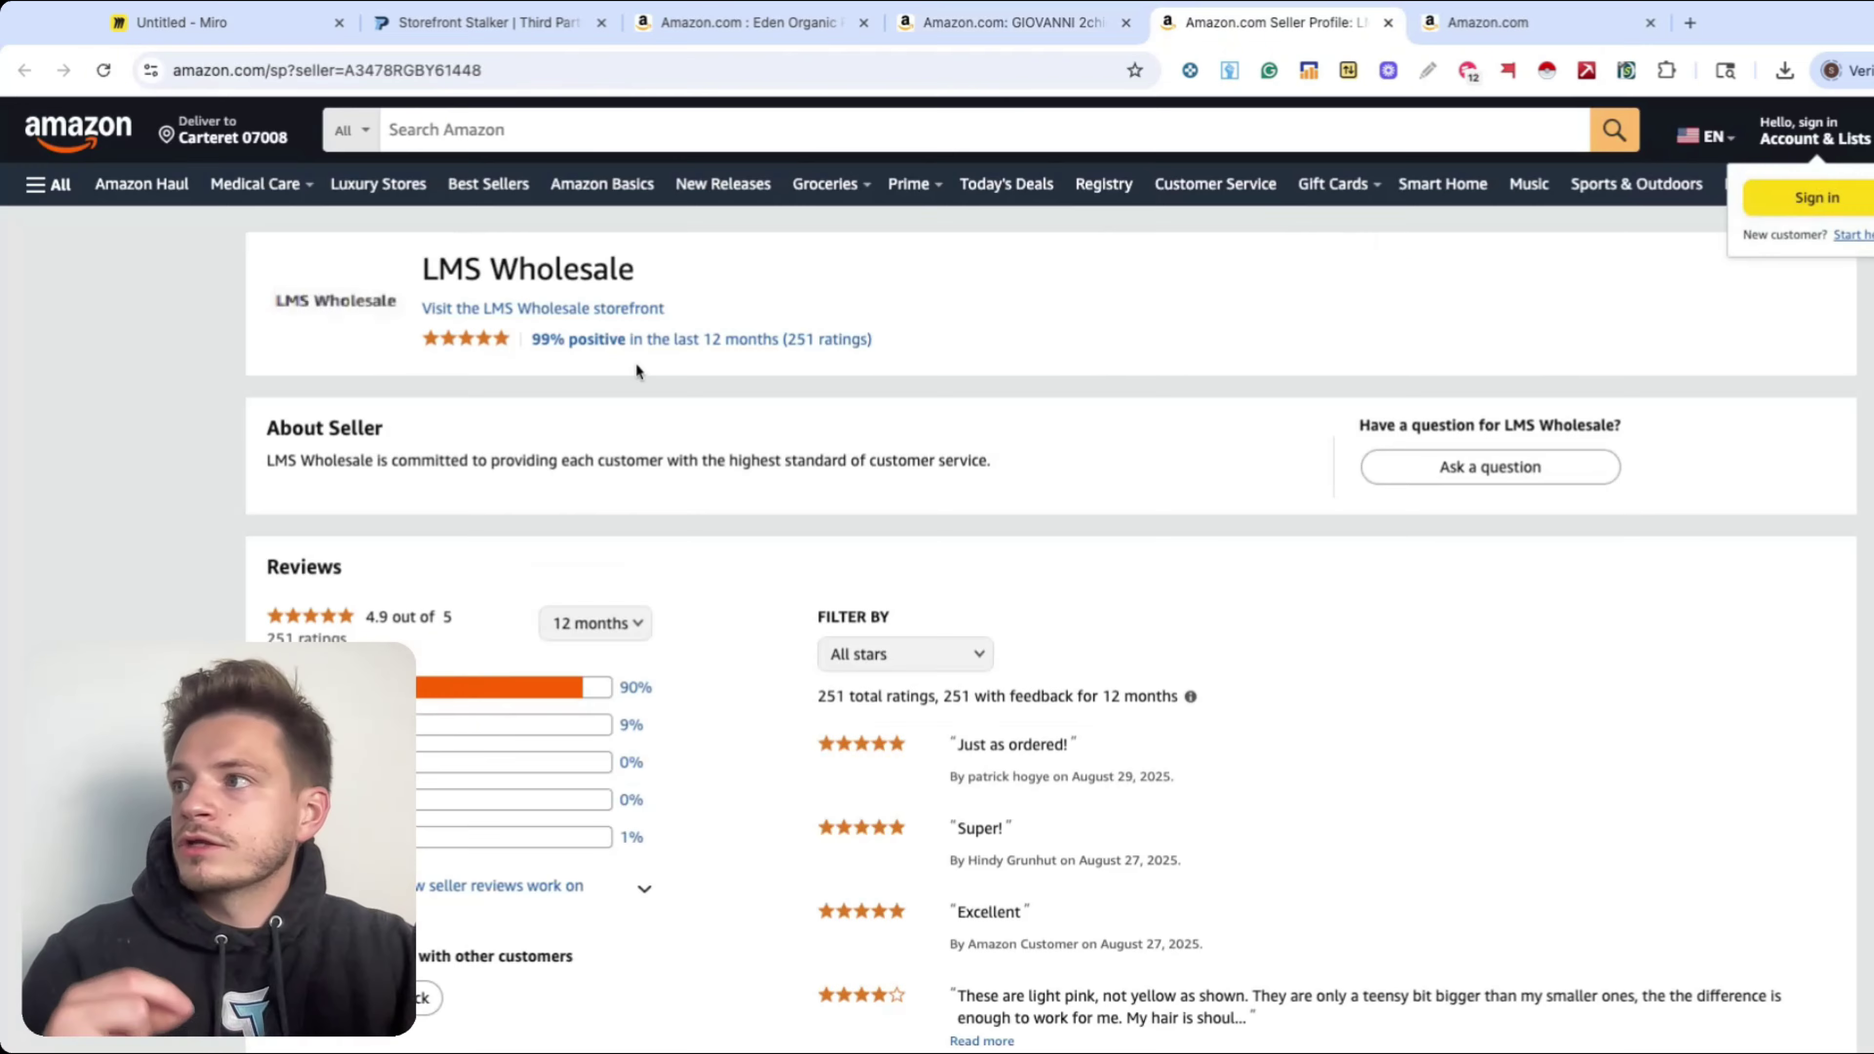
{"action": "left_click", "coordinate": [582, 308]}
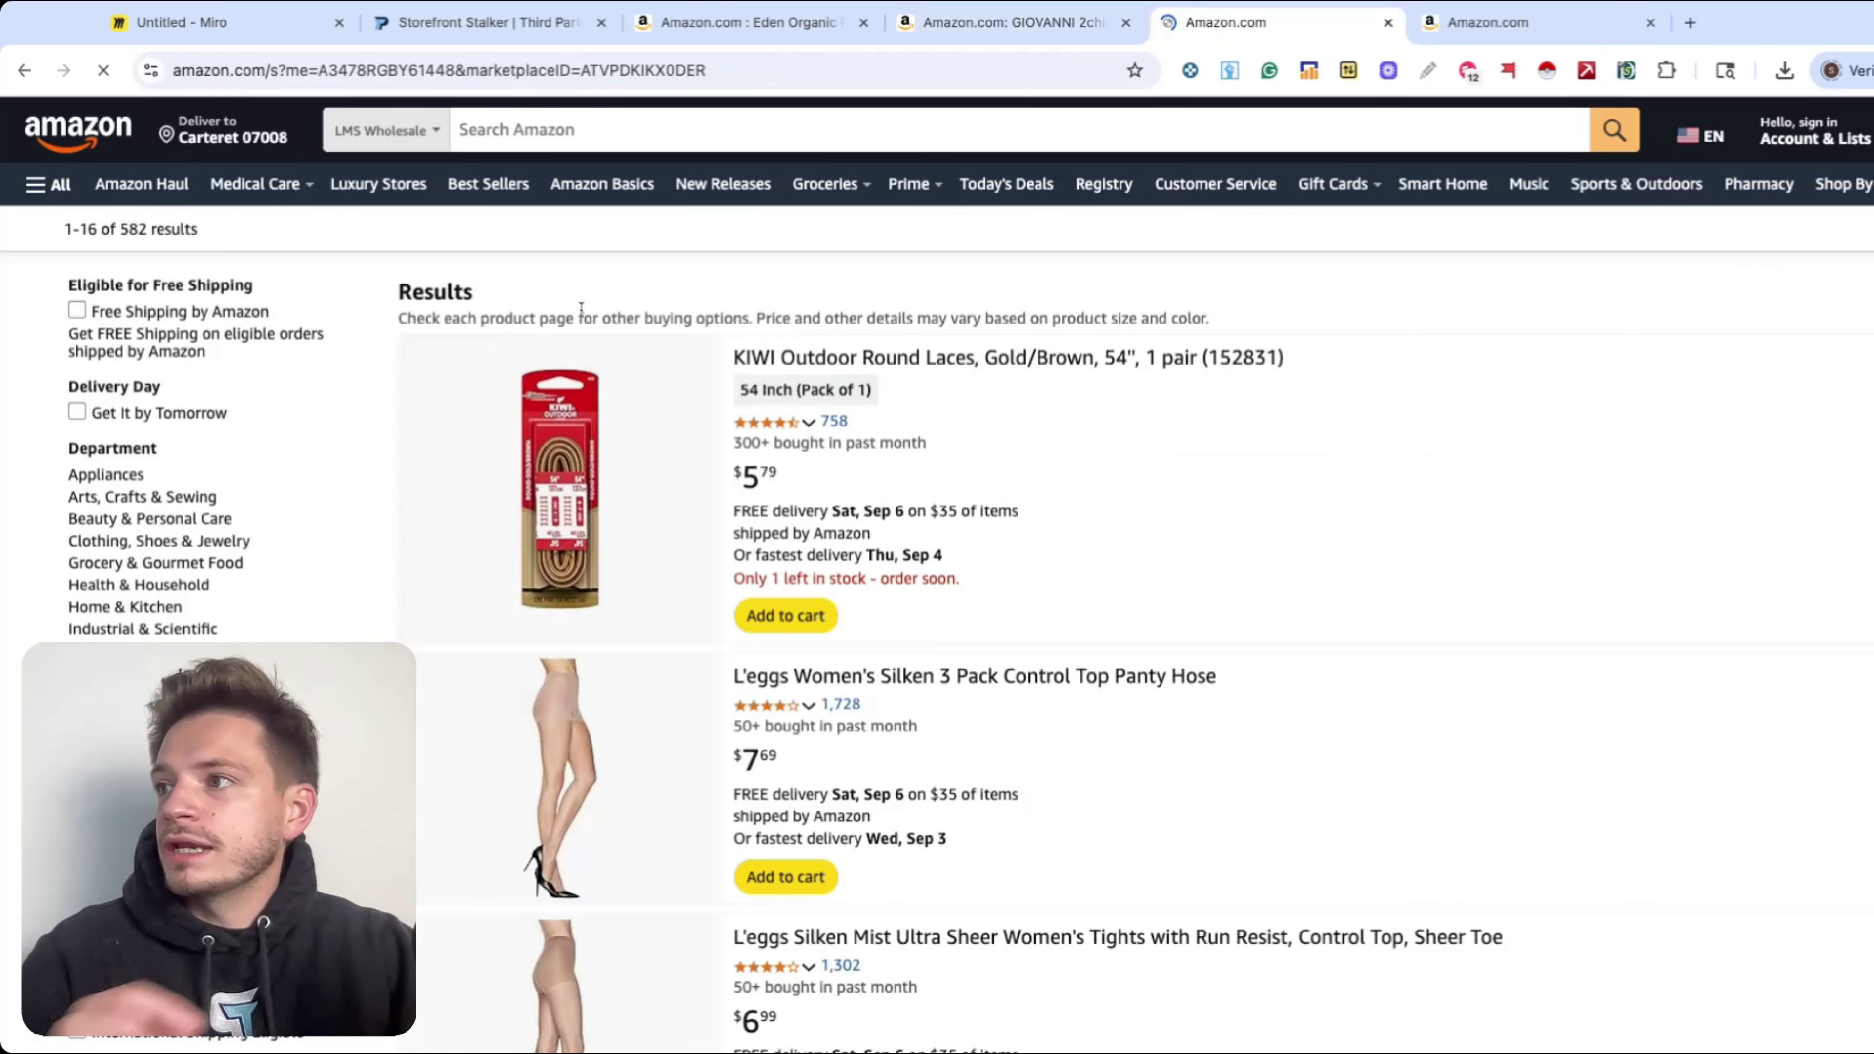
{"action": "scroll", "coordinate": [574, 574], "scroll_direction": "down", "scroll_amount": 10}
{"action": "scroll", "coordinate": [574, 575], "scroll_direction": "down", "scroll_amount": 20}
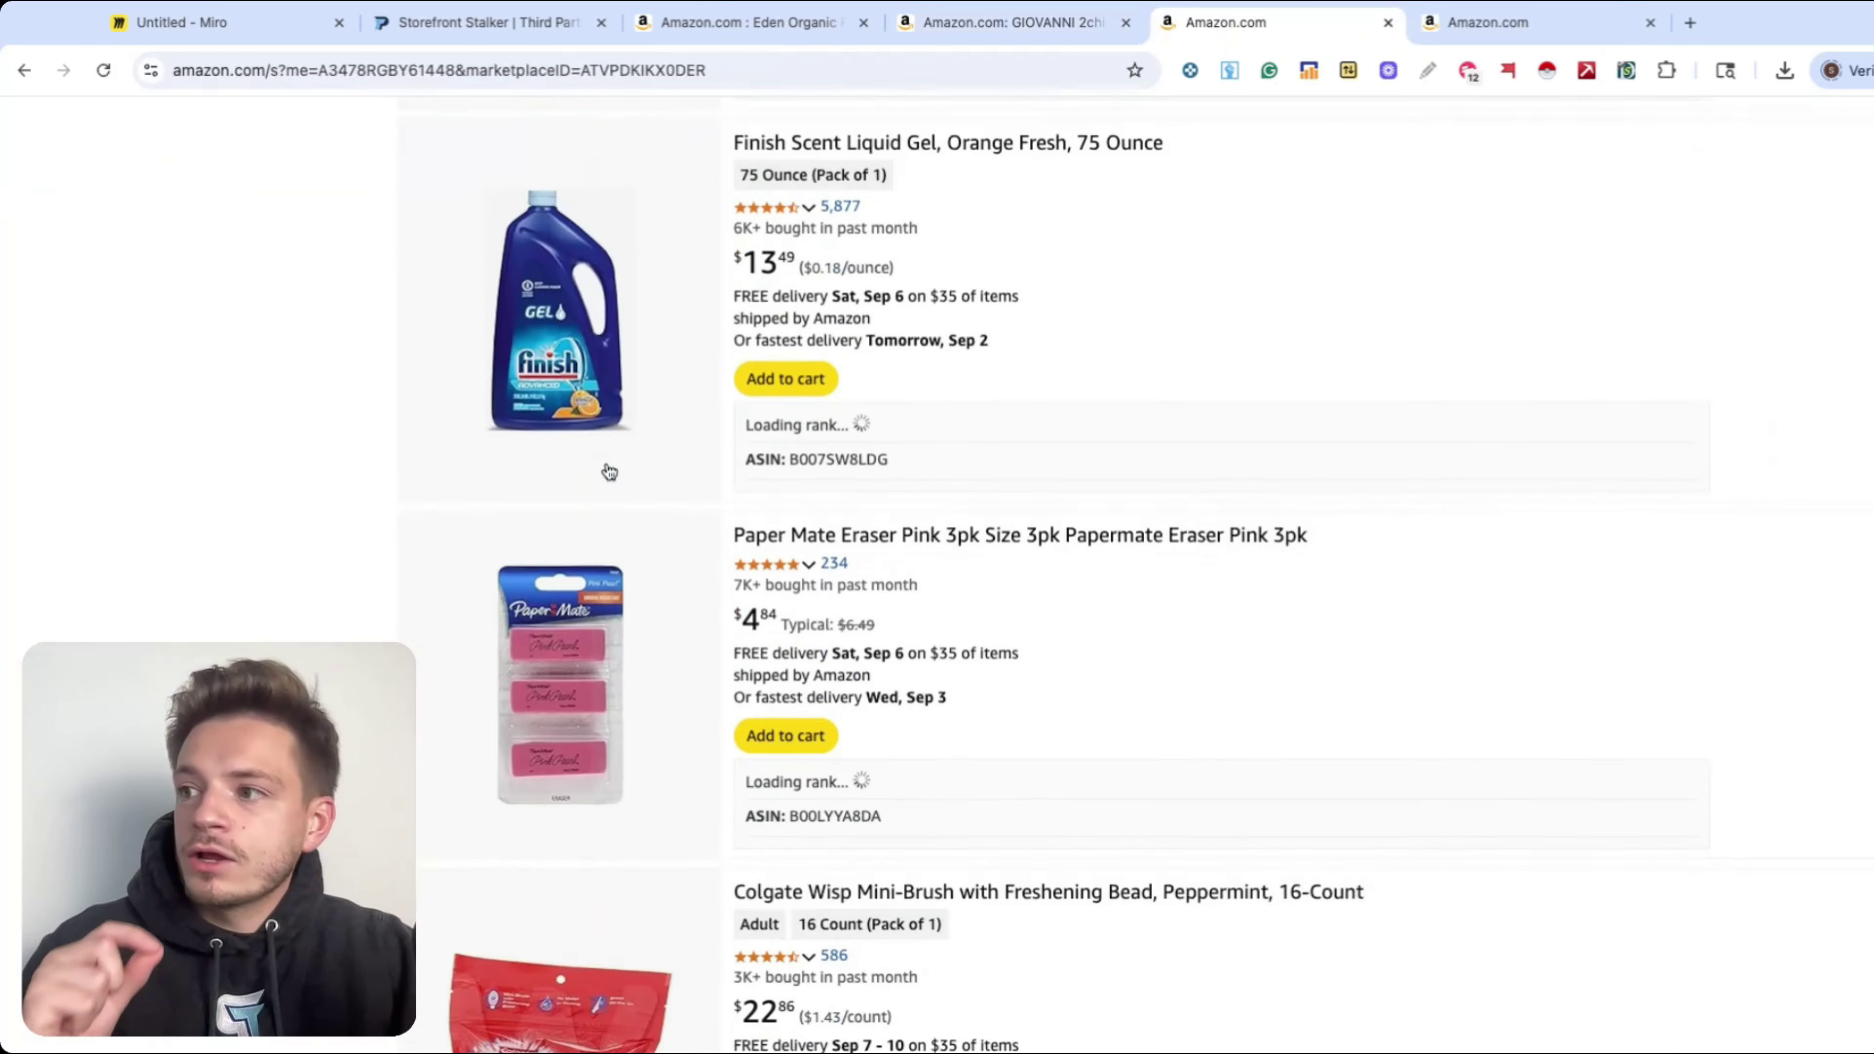
{"action": "scroll", "coordinate": [623, 440], "scroll_direction": "down", "scroll_amount": 20}
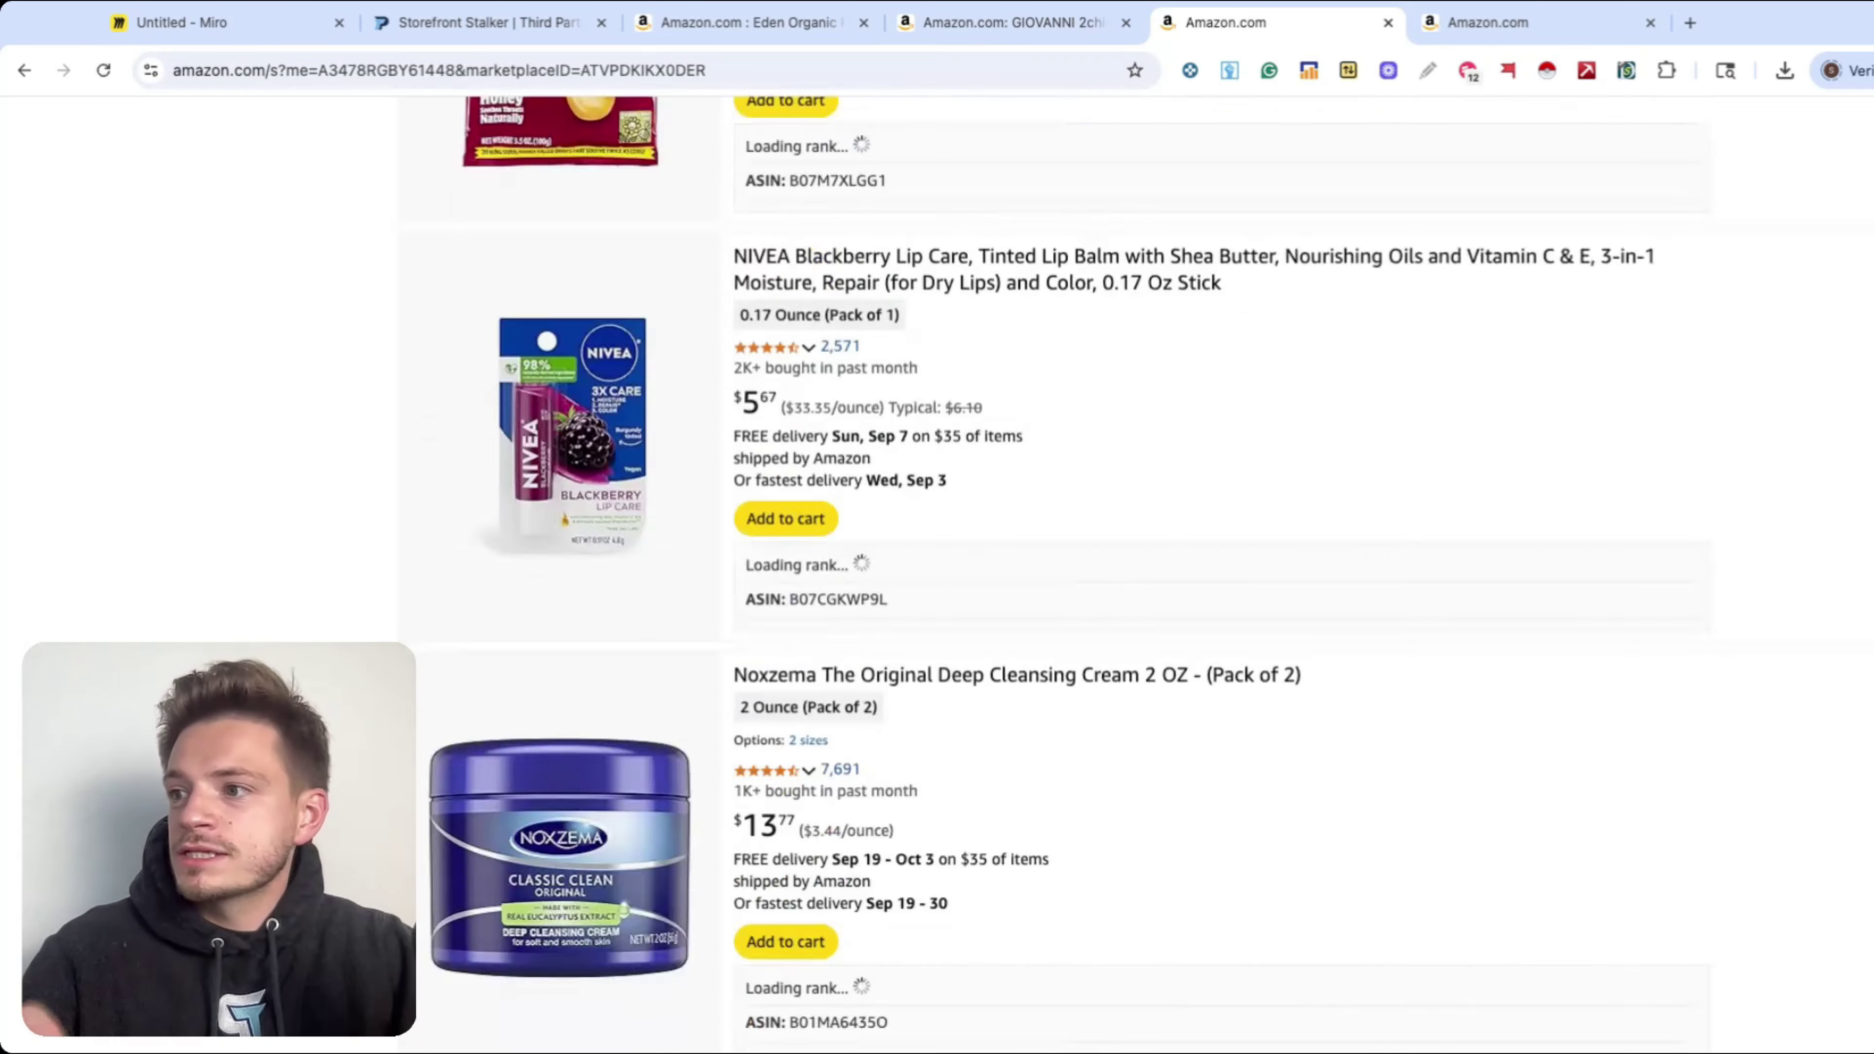
{"action": "scroll", "coordinate": [623, 440], "scroll_direction": "up", "scroll_amount": 15}
{"action": "scroll", "coordinate": [622, 664], "scroll_direction": "up", "scroll_amount": 20}
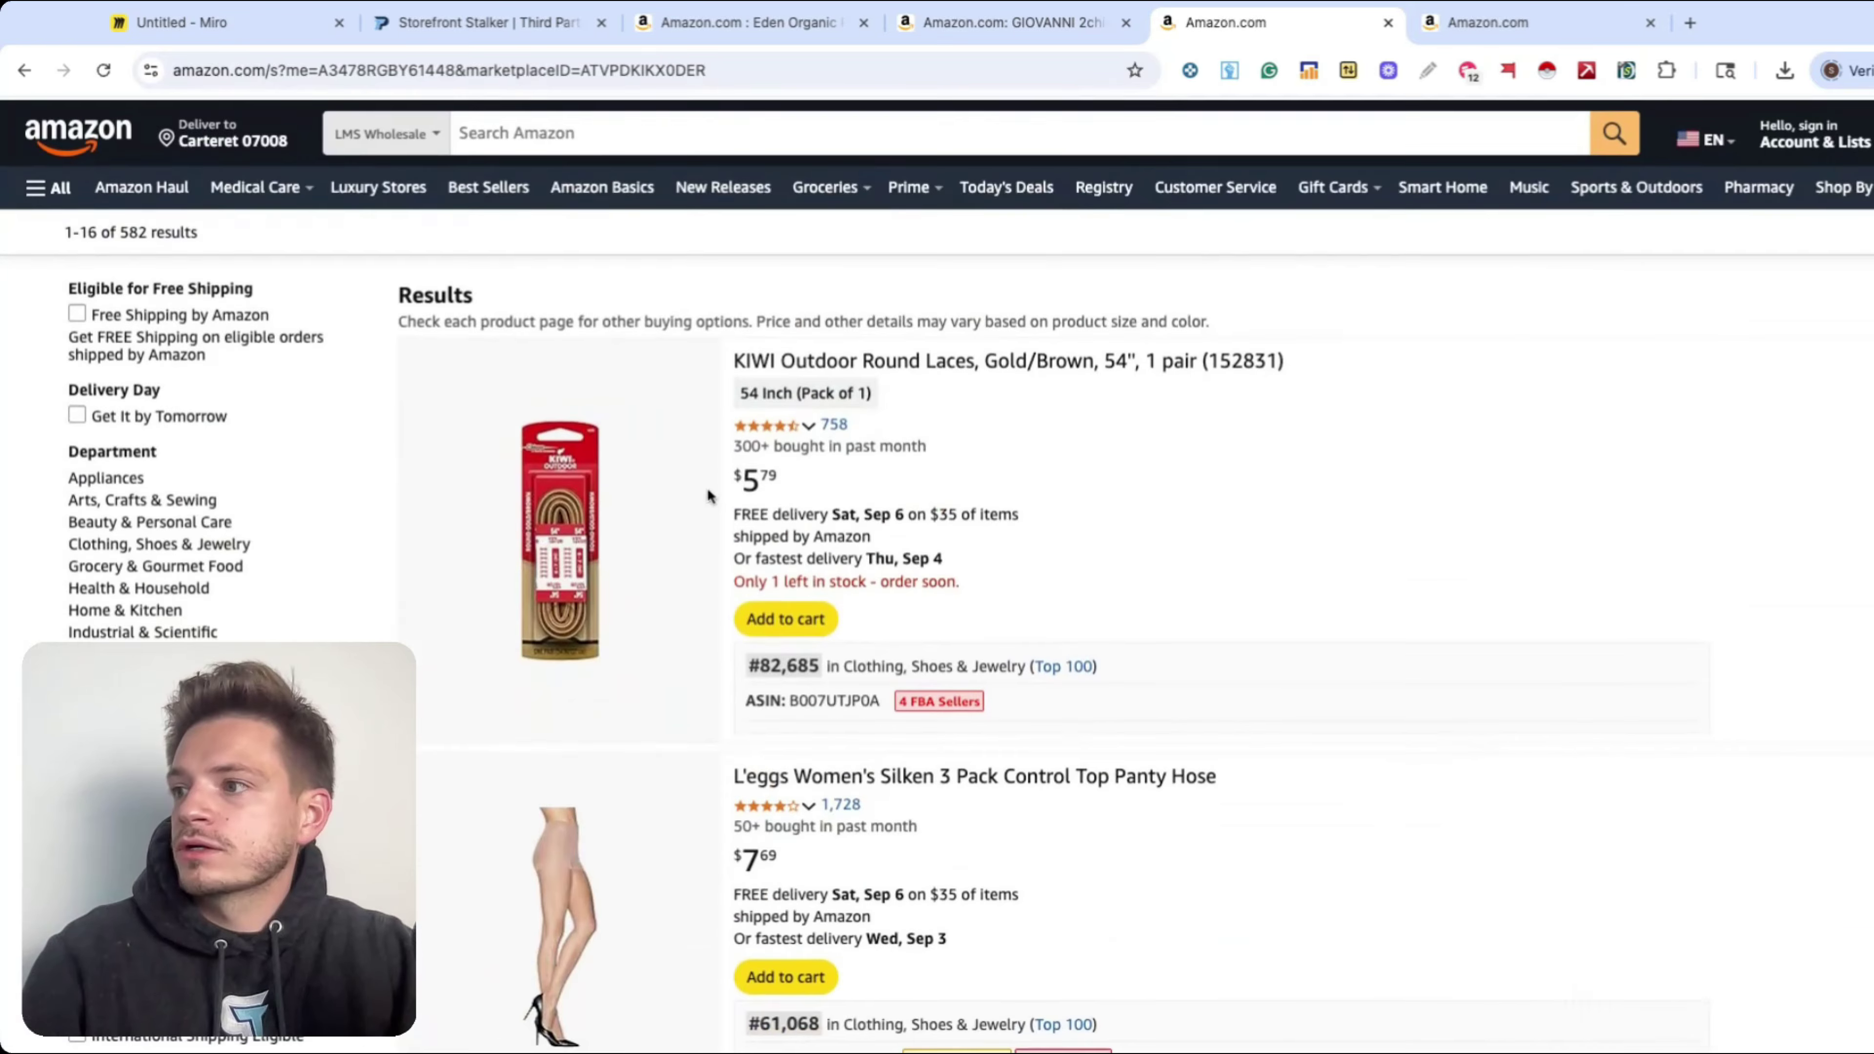
- Close the LMS Wholesale storefront, then open the Modernparty storefront from the GIOVANNI listing's Buy Box Statistics and browse its products
{"action": "scroll", "coordinate": [622, 664], "scroll_direction": "down", "scroll_amount": 5}
{"action": "left_click", "coordinate": [1387, 22]}
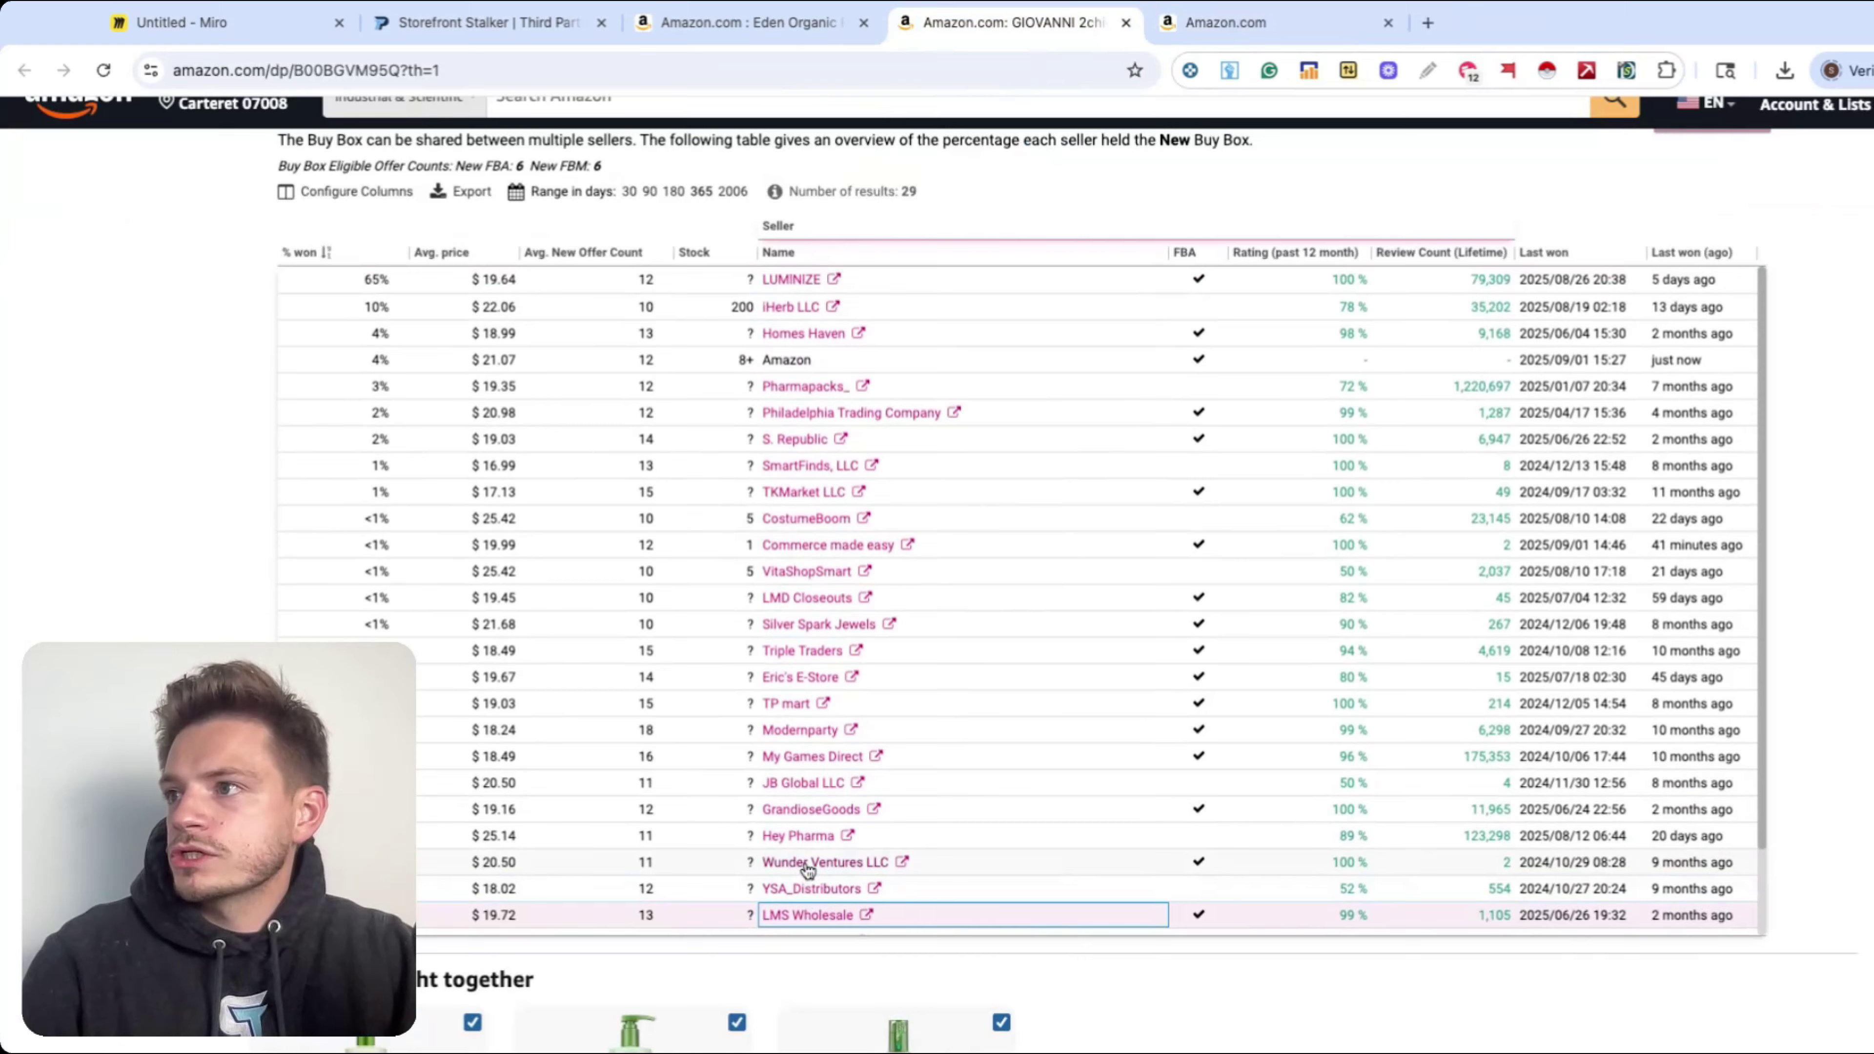
{"action": "left_click", "coordinate": [811, 464]}
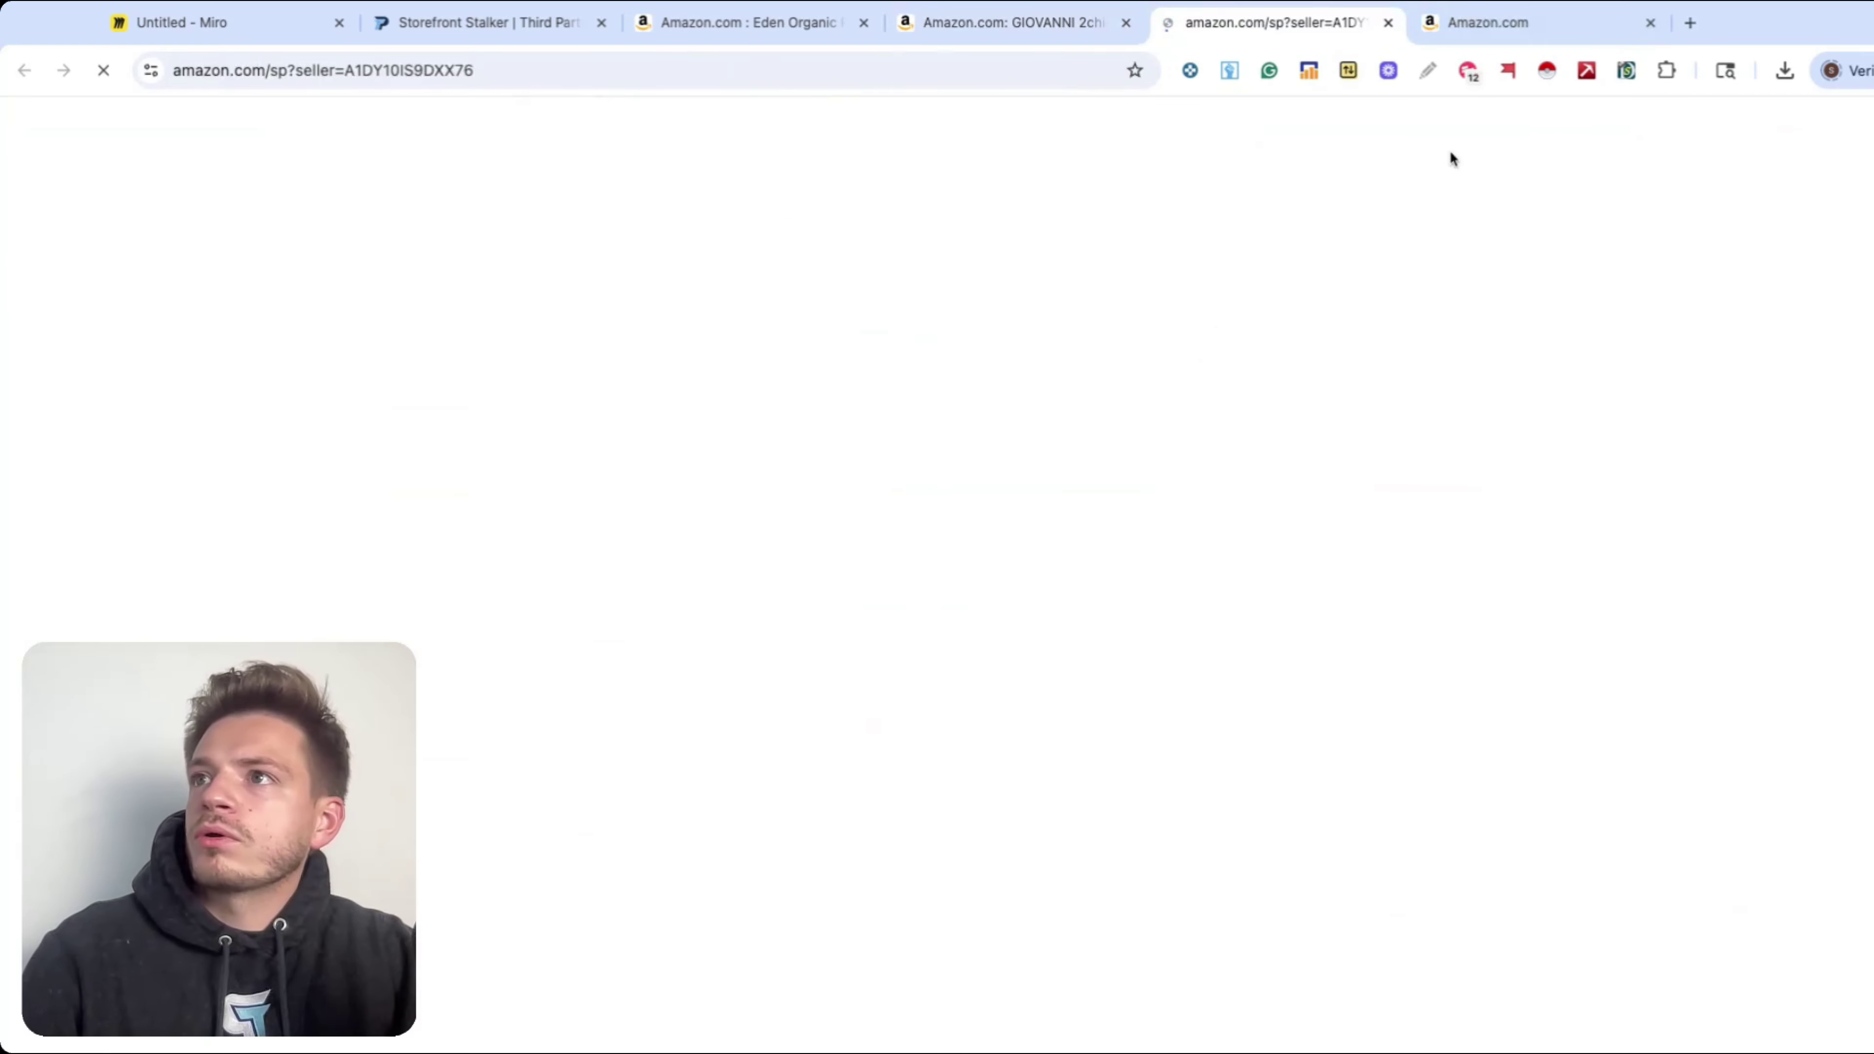
{"action": "left_click", "coordinate": [413, 308]}
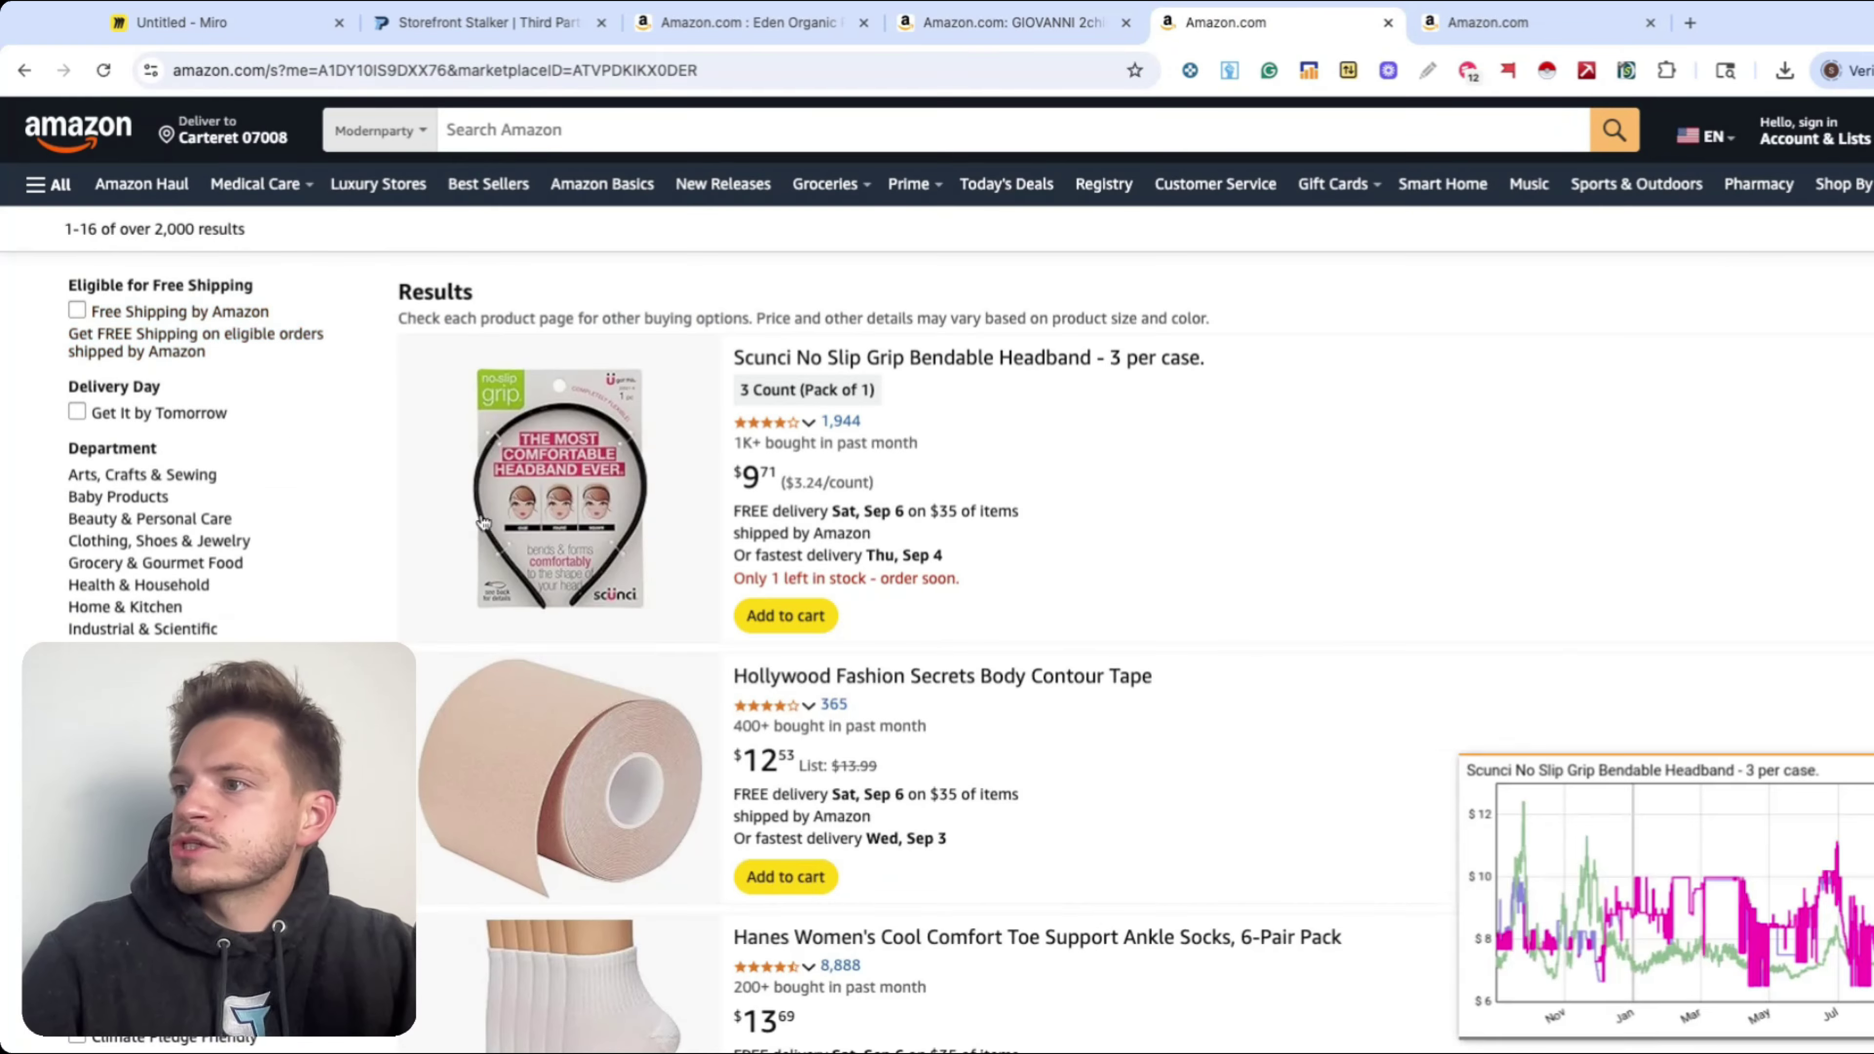
{"action": "scroll", "coordinate": [571, 580], "scroll_direction": "down", "scroll_amount": 15}
{"action": "scroll", "coordinate": [571, 580], "scroll_direction": "down", "scroll_amount": 7}
- Search the Third Party Profits UPC Scanner catalog for the brand ONE WITH NATURE
{"action": "left_click", "coordinate": [483, 23]}
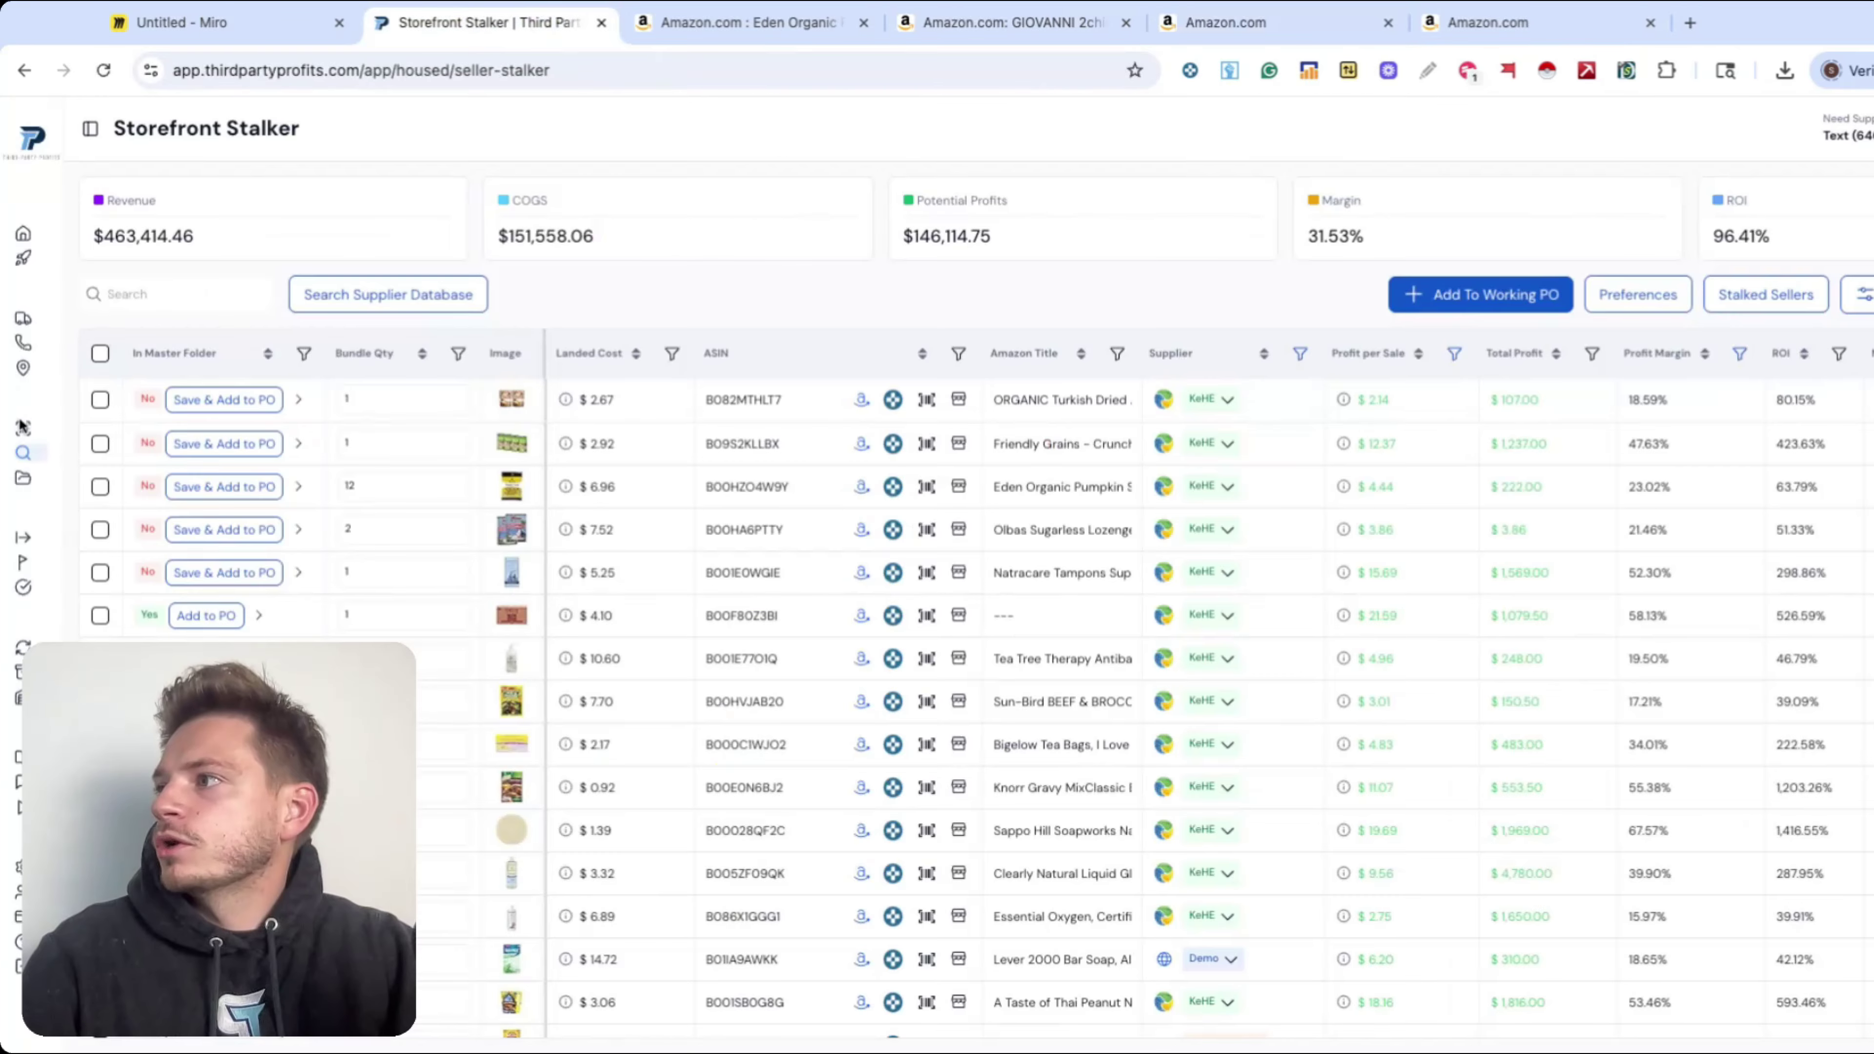
{"action": "left_click", "coordinate": [23, 434]}
{"action": "triple_click", "coordinate": [209, 292]}
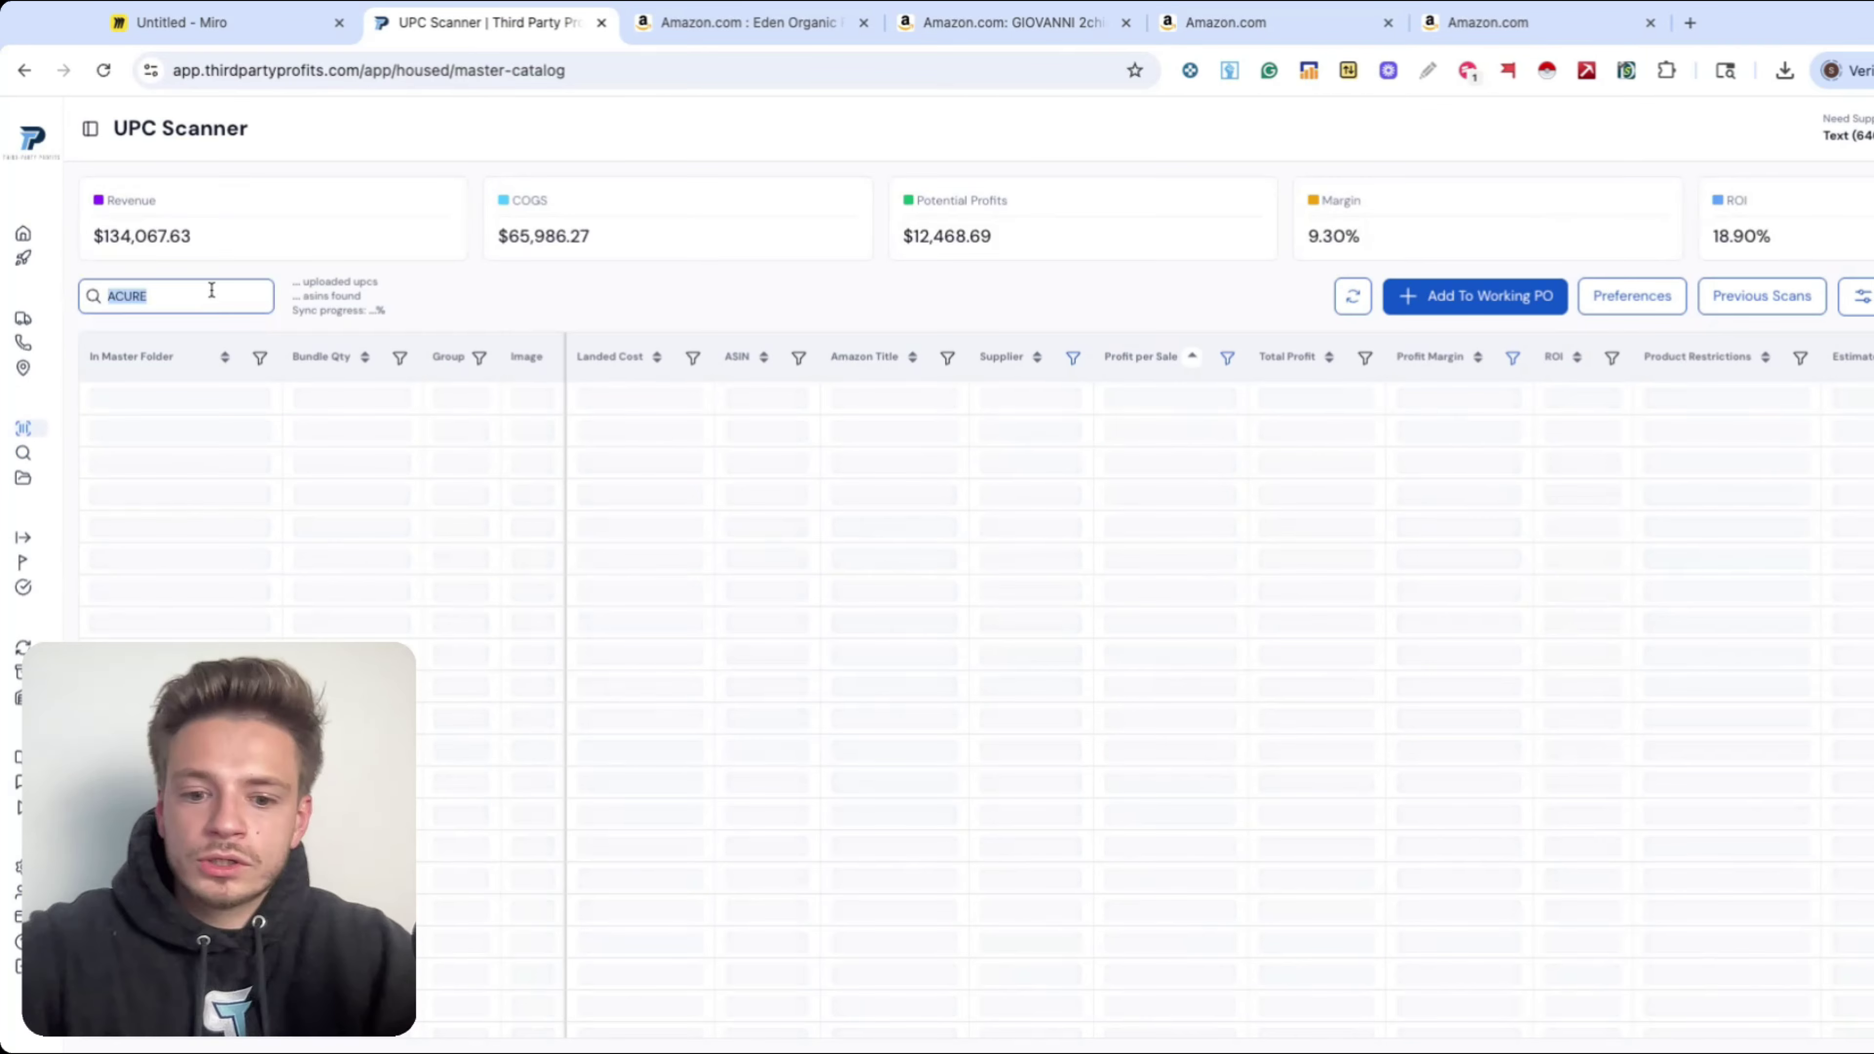
{"action": "type", "text": "ONE WITH NATURE"}
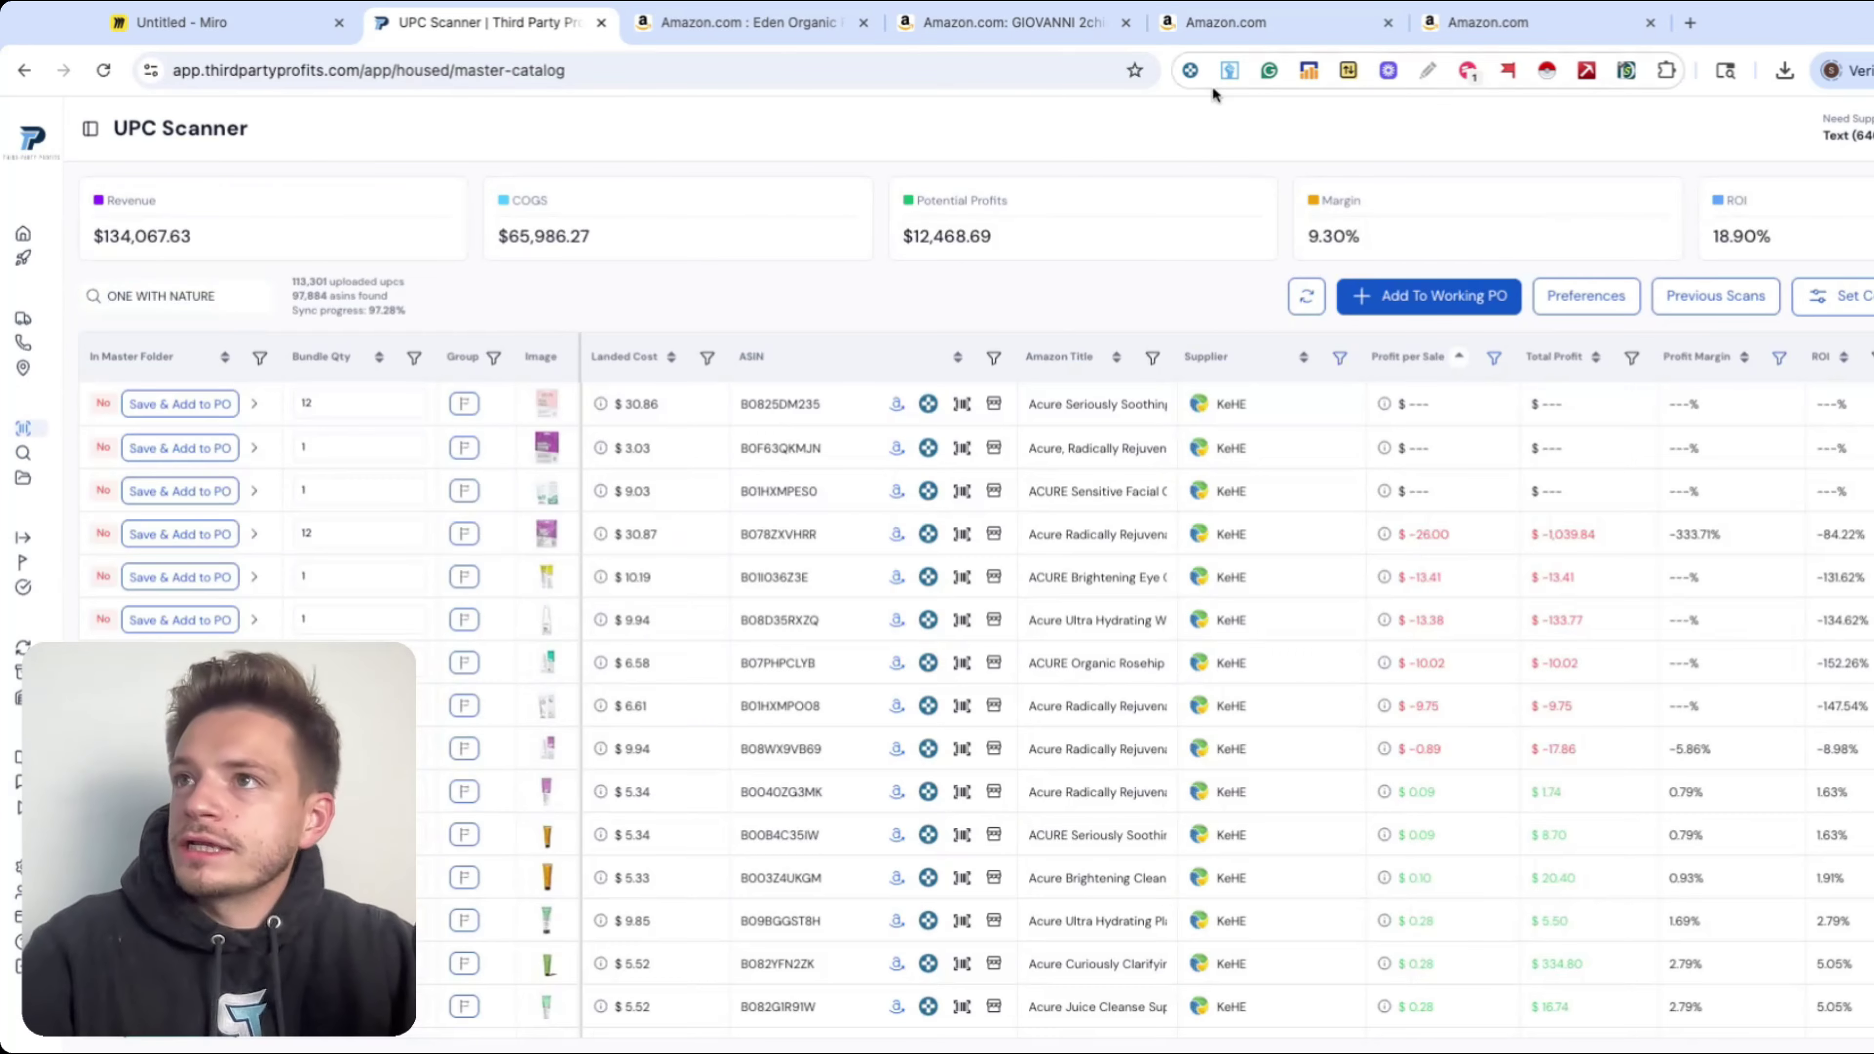
- Return to the Modernparty storefront on Amazon and search within it for GROCERY
{"action": "left_click", "coordinate": [1315, 30]}
{"action": "scroll", "coordinate": [1106, 331], "scroll_direction": "up", "scroll_amount": 15}
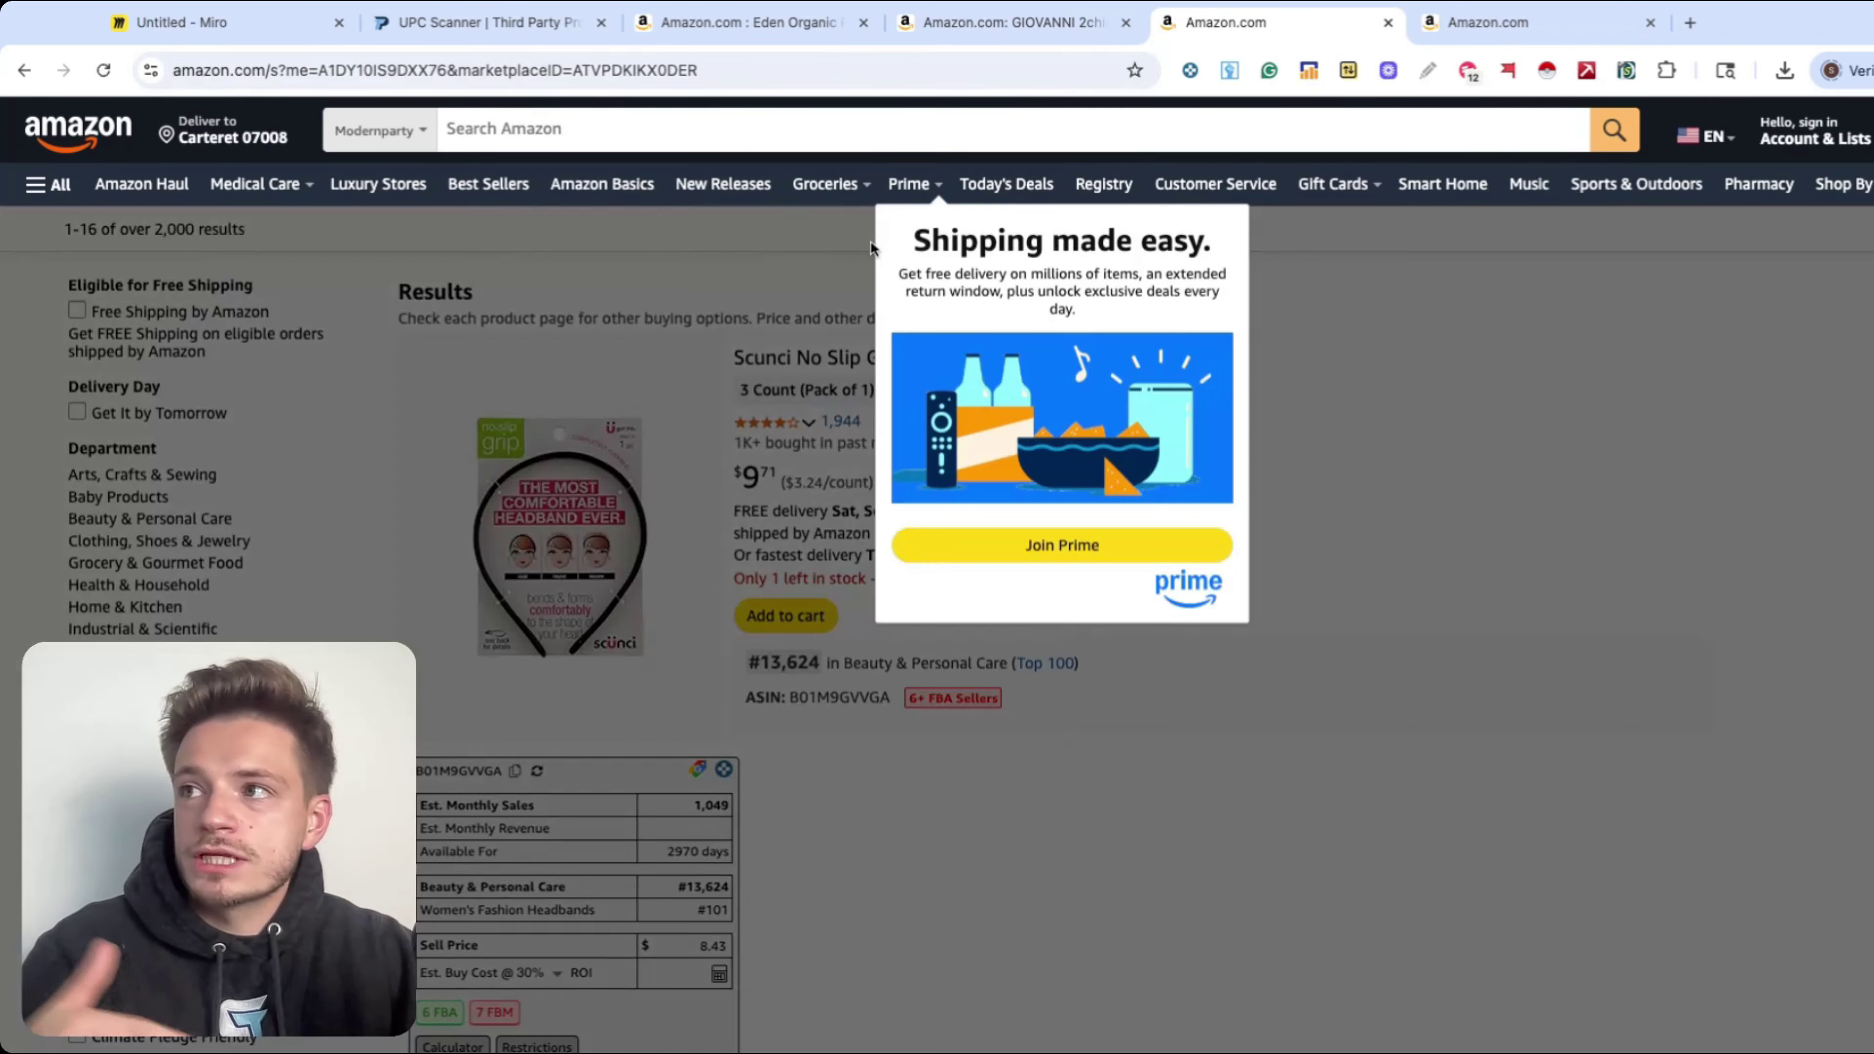
{"action": "left_click", "coordinate": [827, 131]}
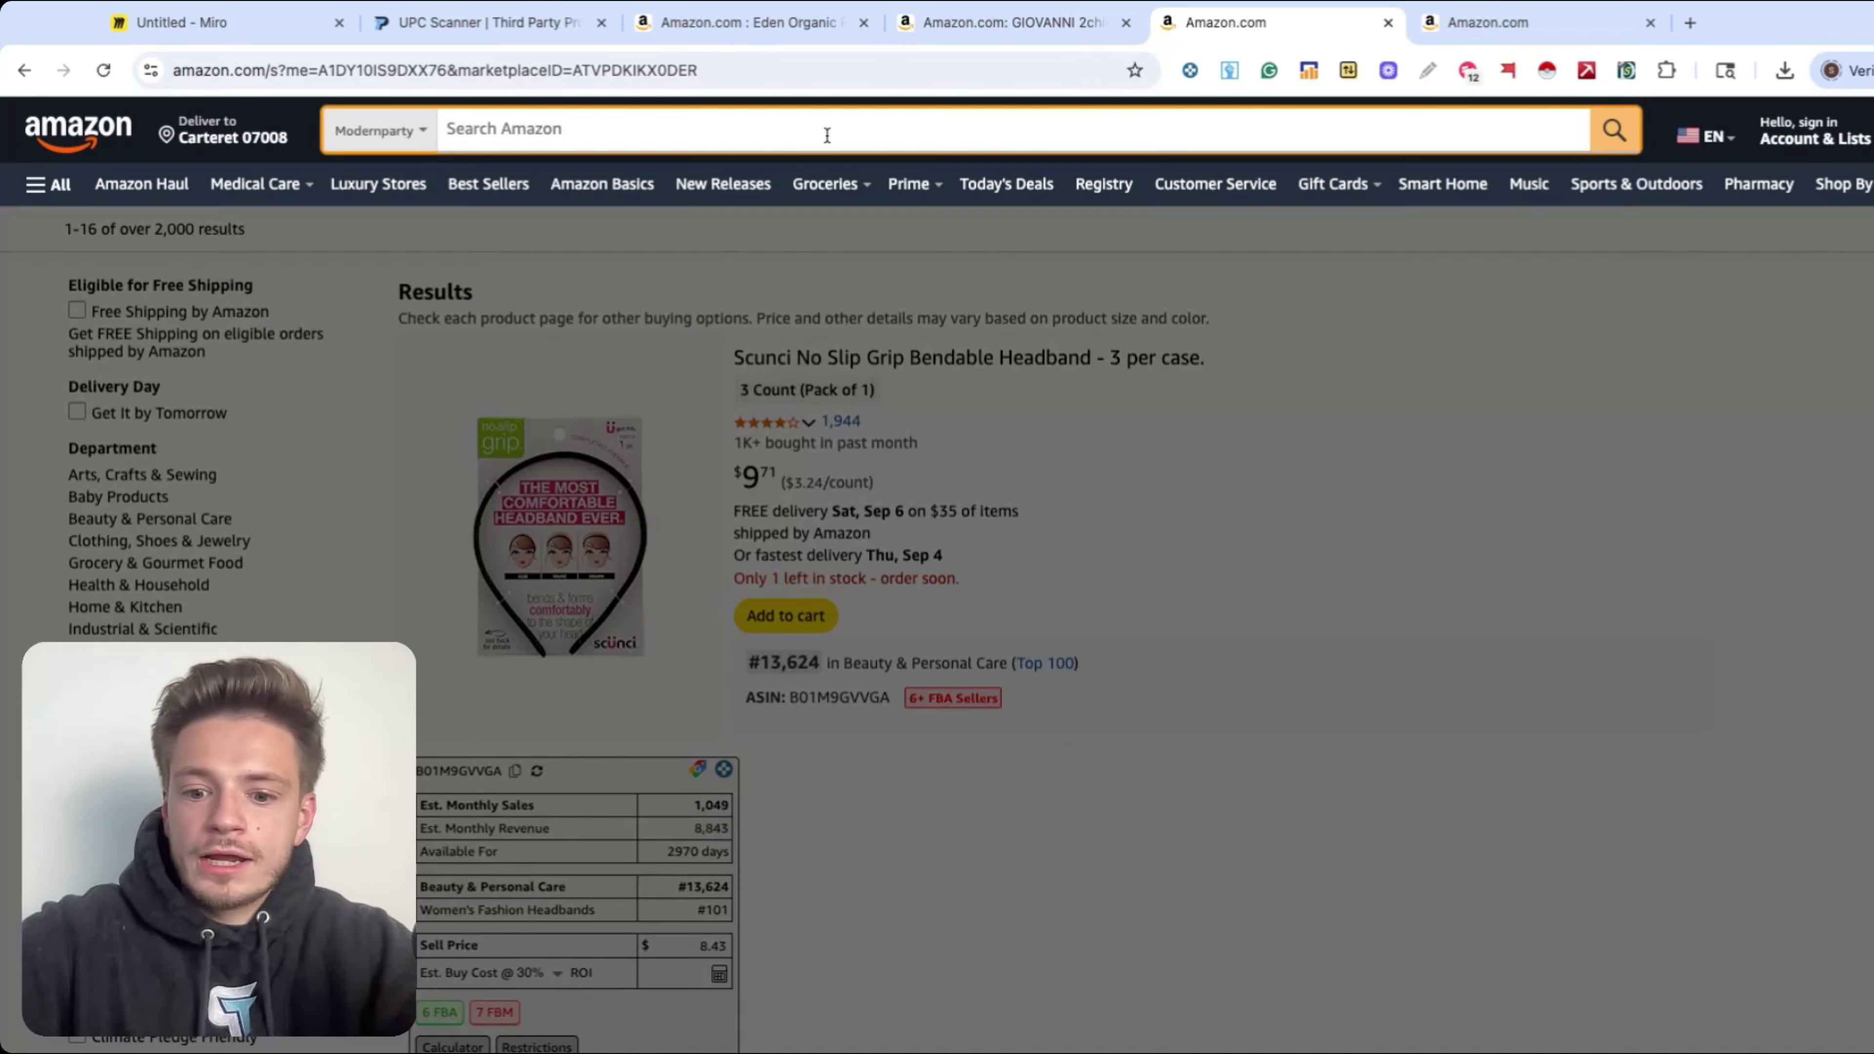
{"action": "type", "text": "GROCERY"}
{"action": "key", "text": "Return"}
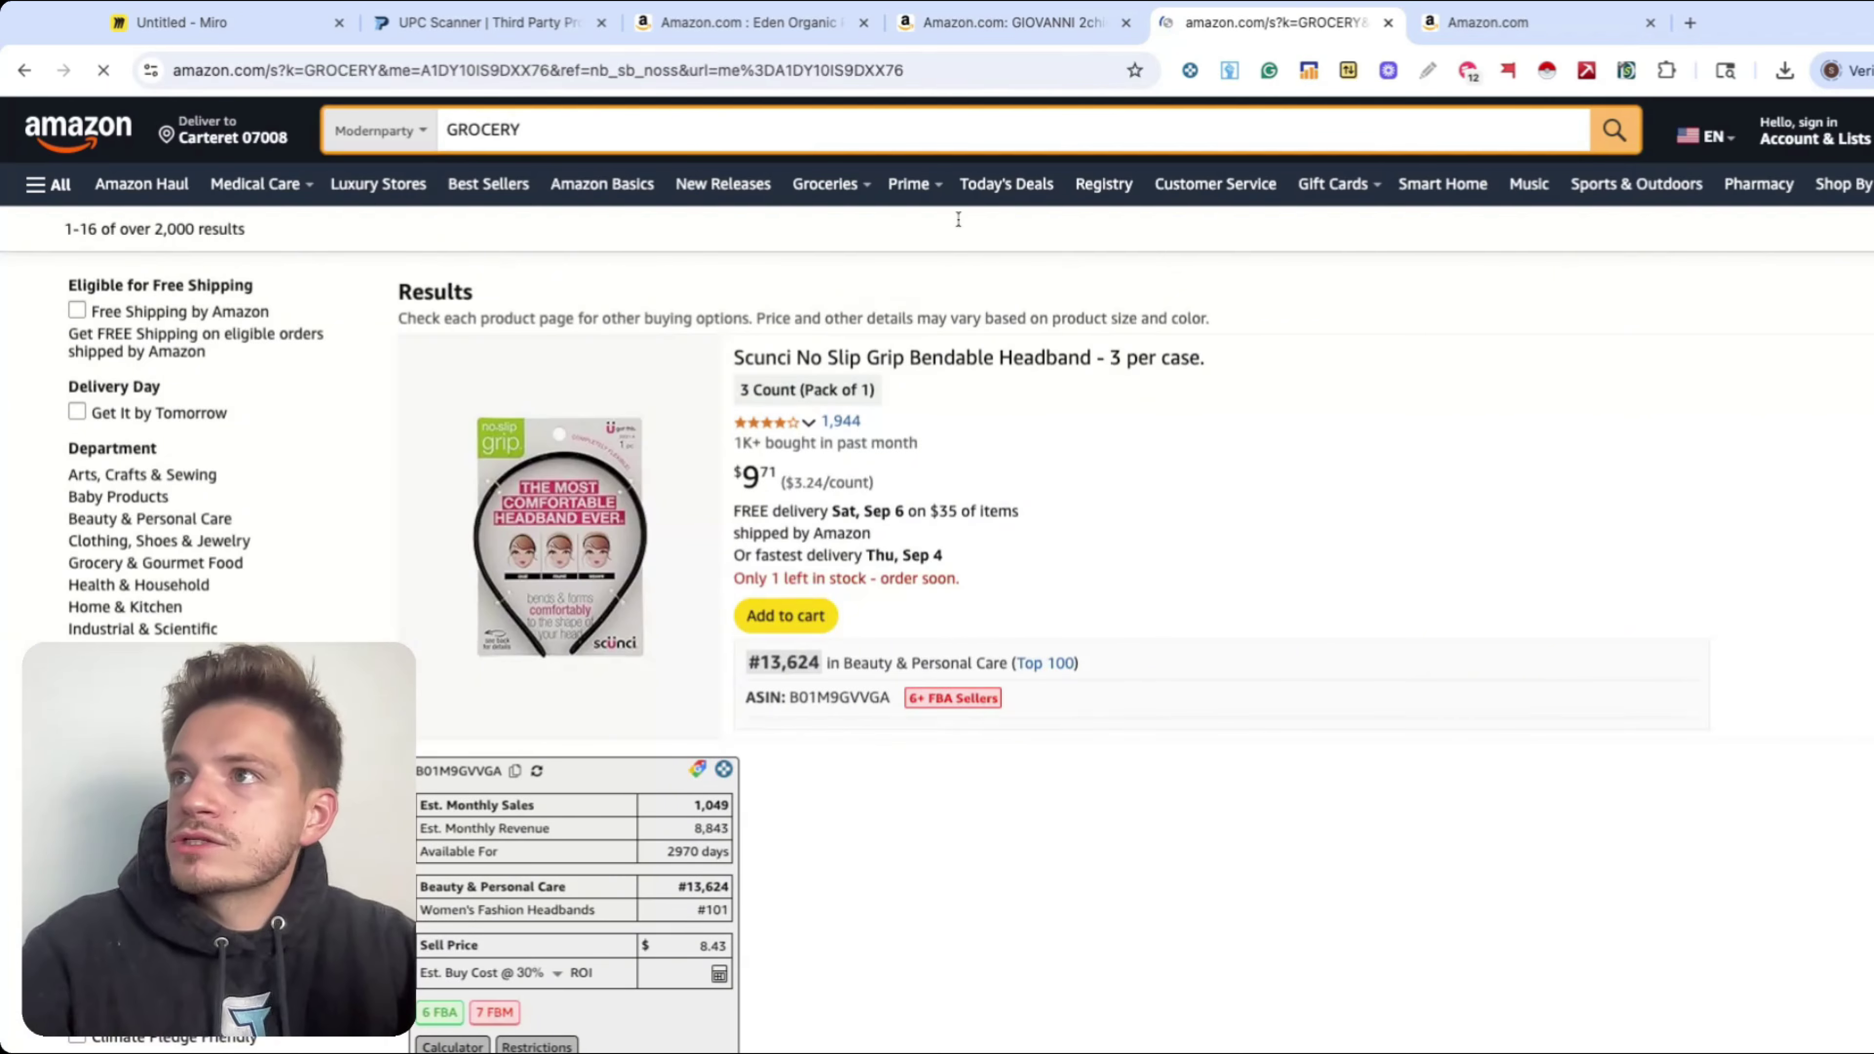
- Examine Modernparty's grocery listings for brands, sales ranks, prices and FBA seller counts
{"action": "scroll", "coordinate": [848, 568], "scroll_direction": "down", "scroll_amount": 14}
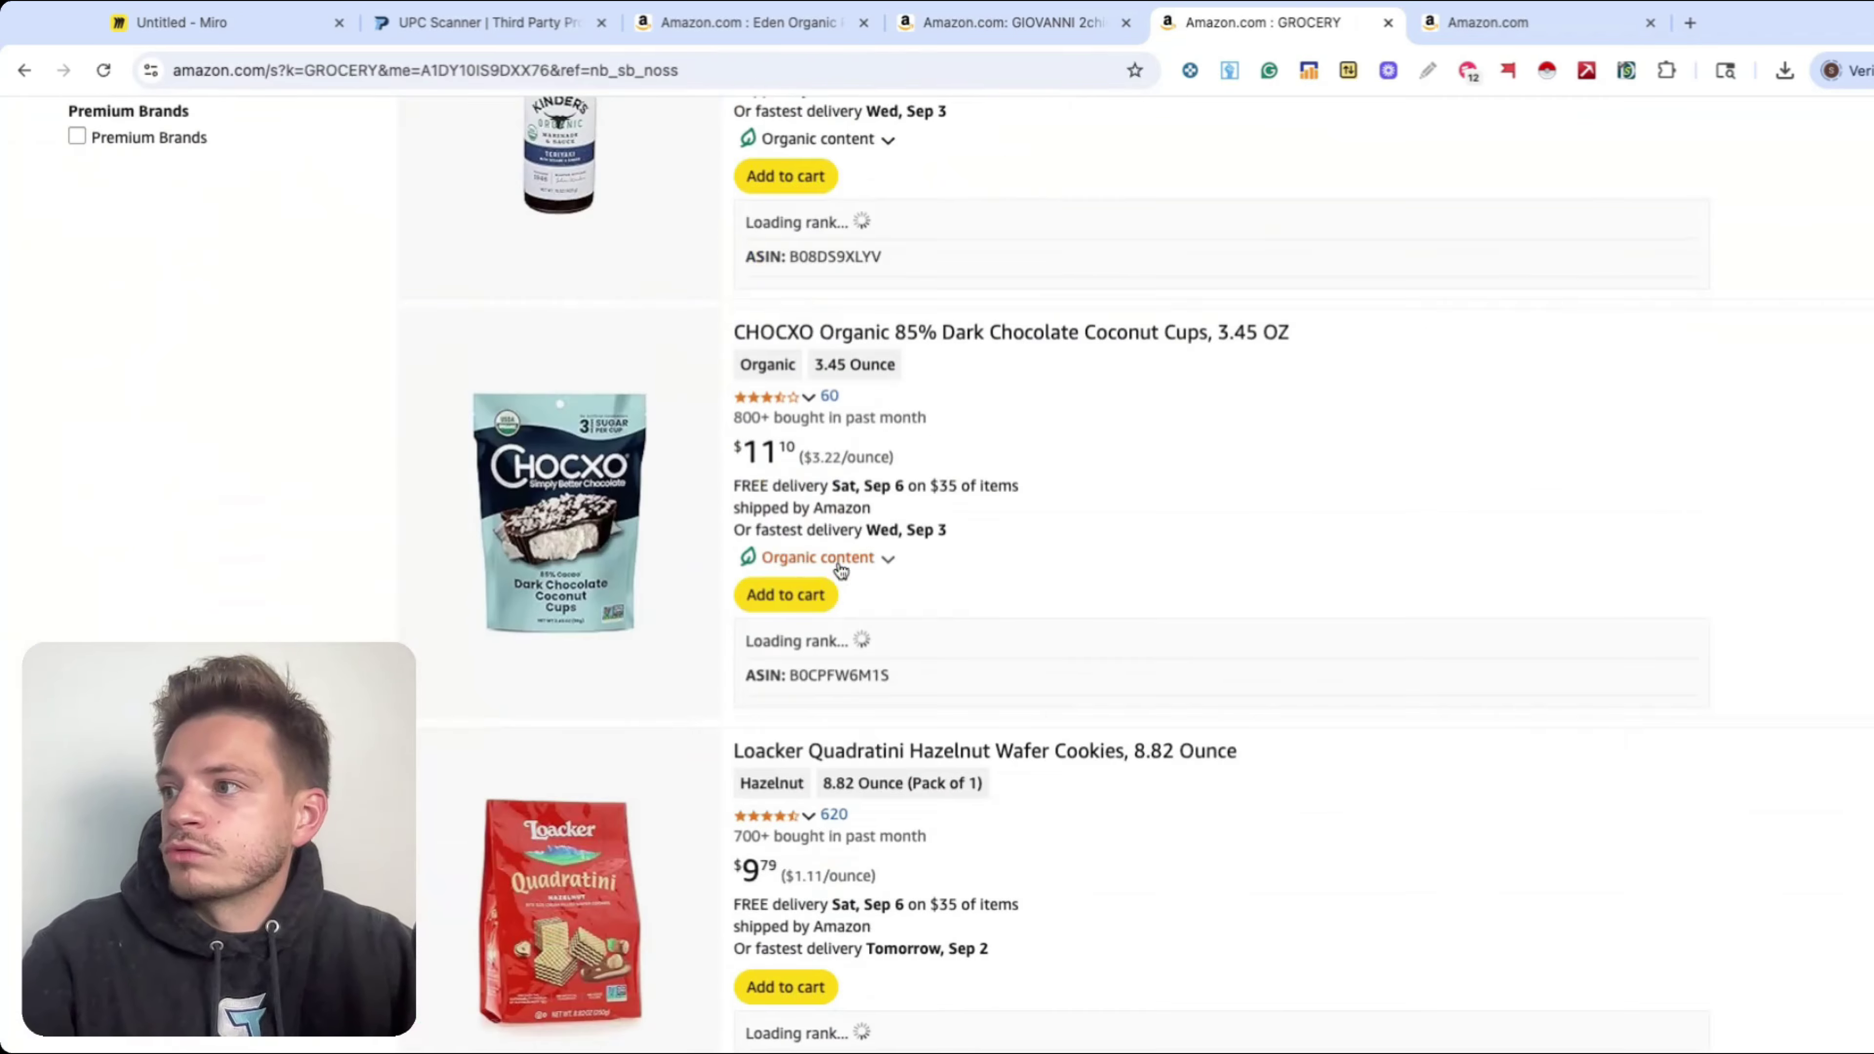
{"action": "scroll", "coordinate": [838, 570], "scroll_direction": "up", "scroll_amount": 15}
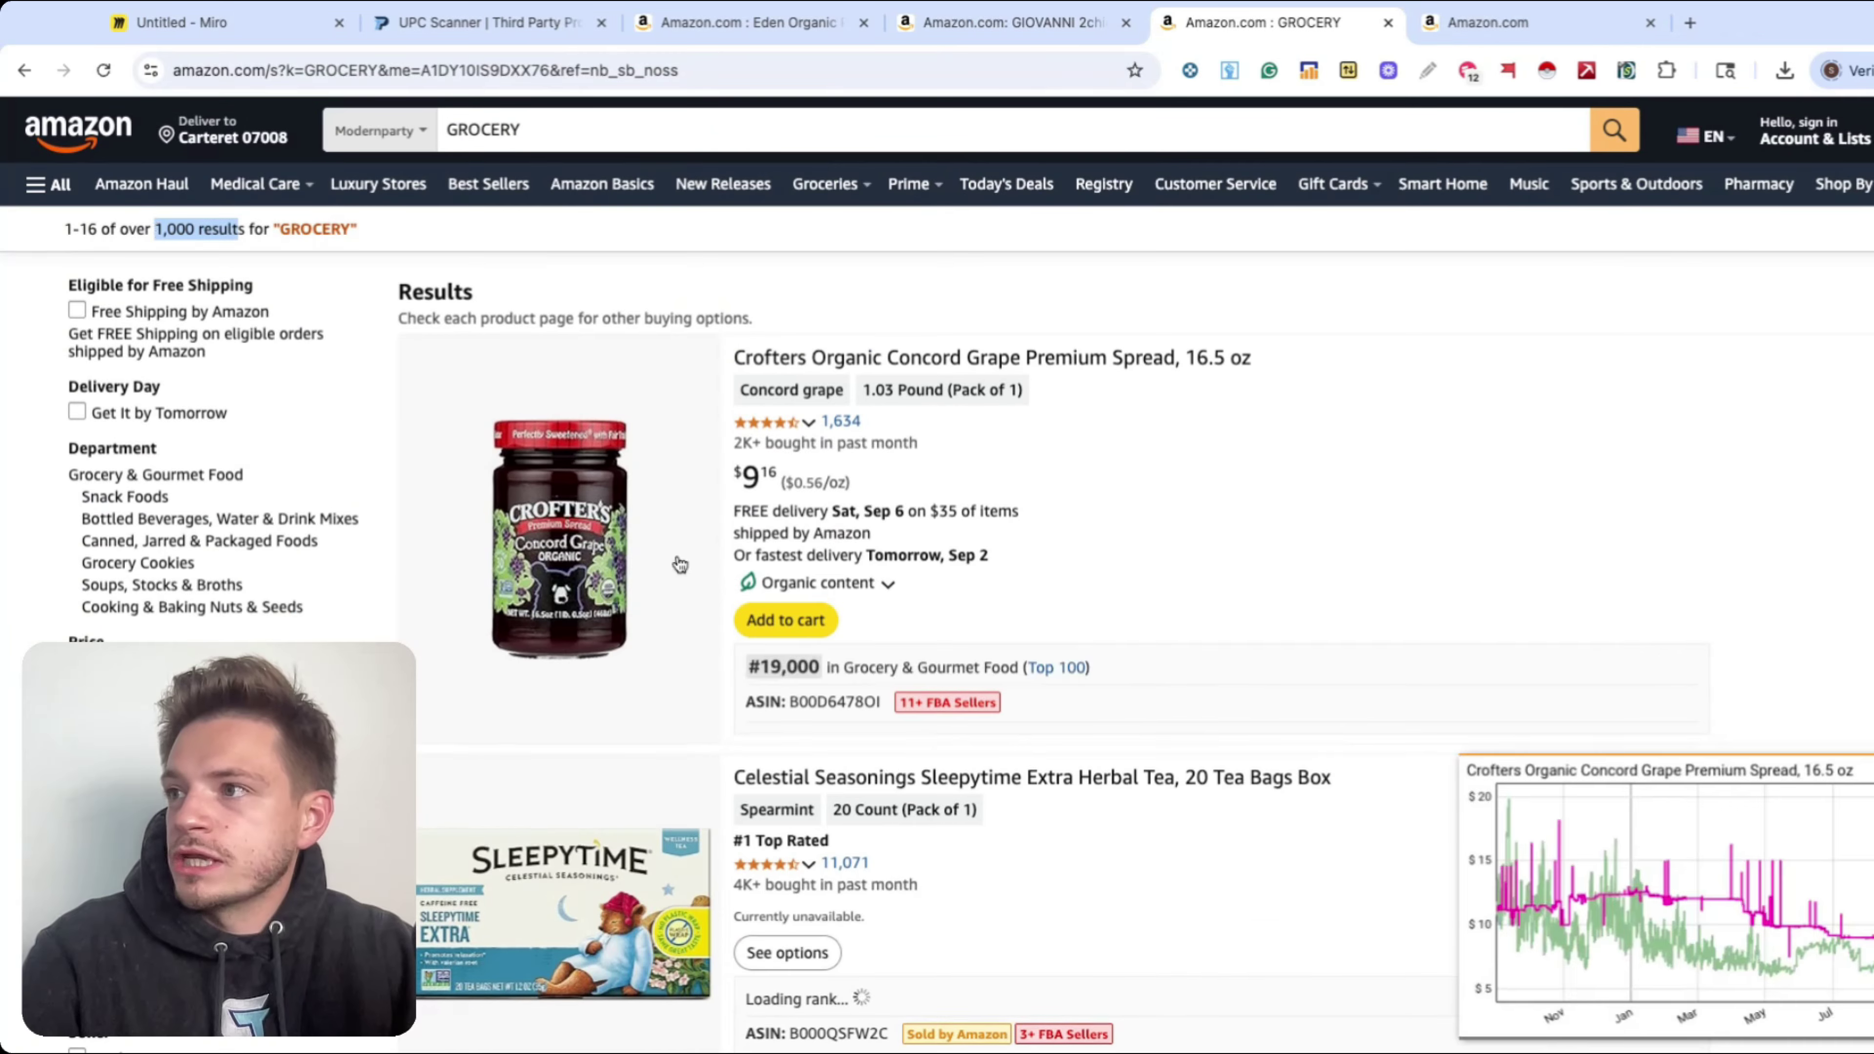
{"action": "scroll", "coordinate": [675, 561], "scroll_direction": "down", "scroll_amount": 15}
{"action": "scroll", "coordinate": [673, 550], "scroll_direction": "down", "scroll_amount": 15}
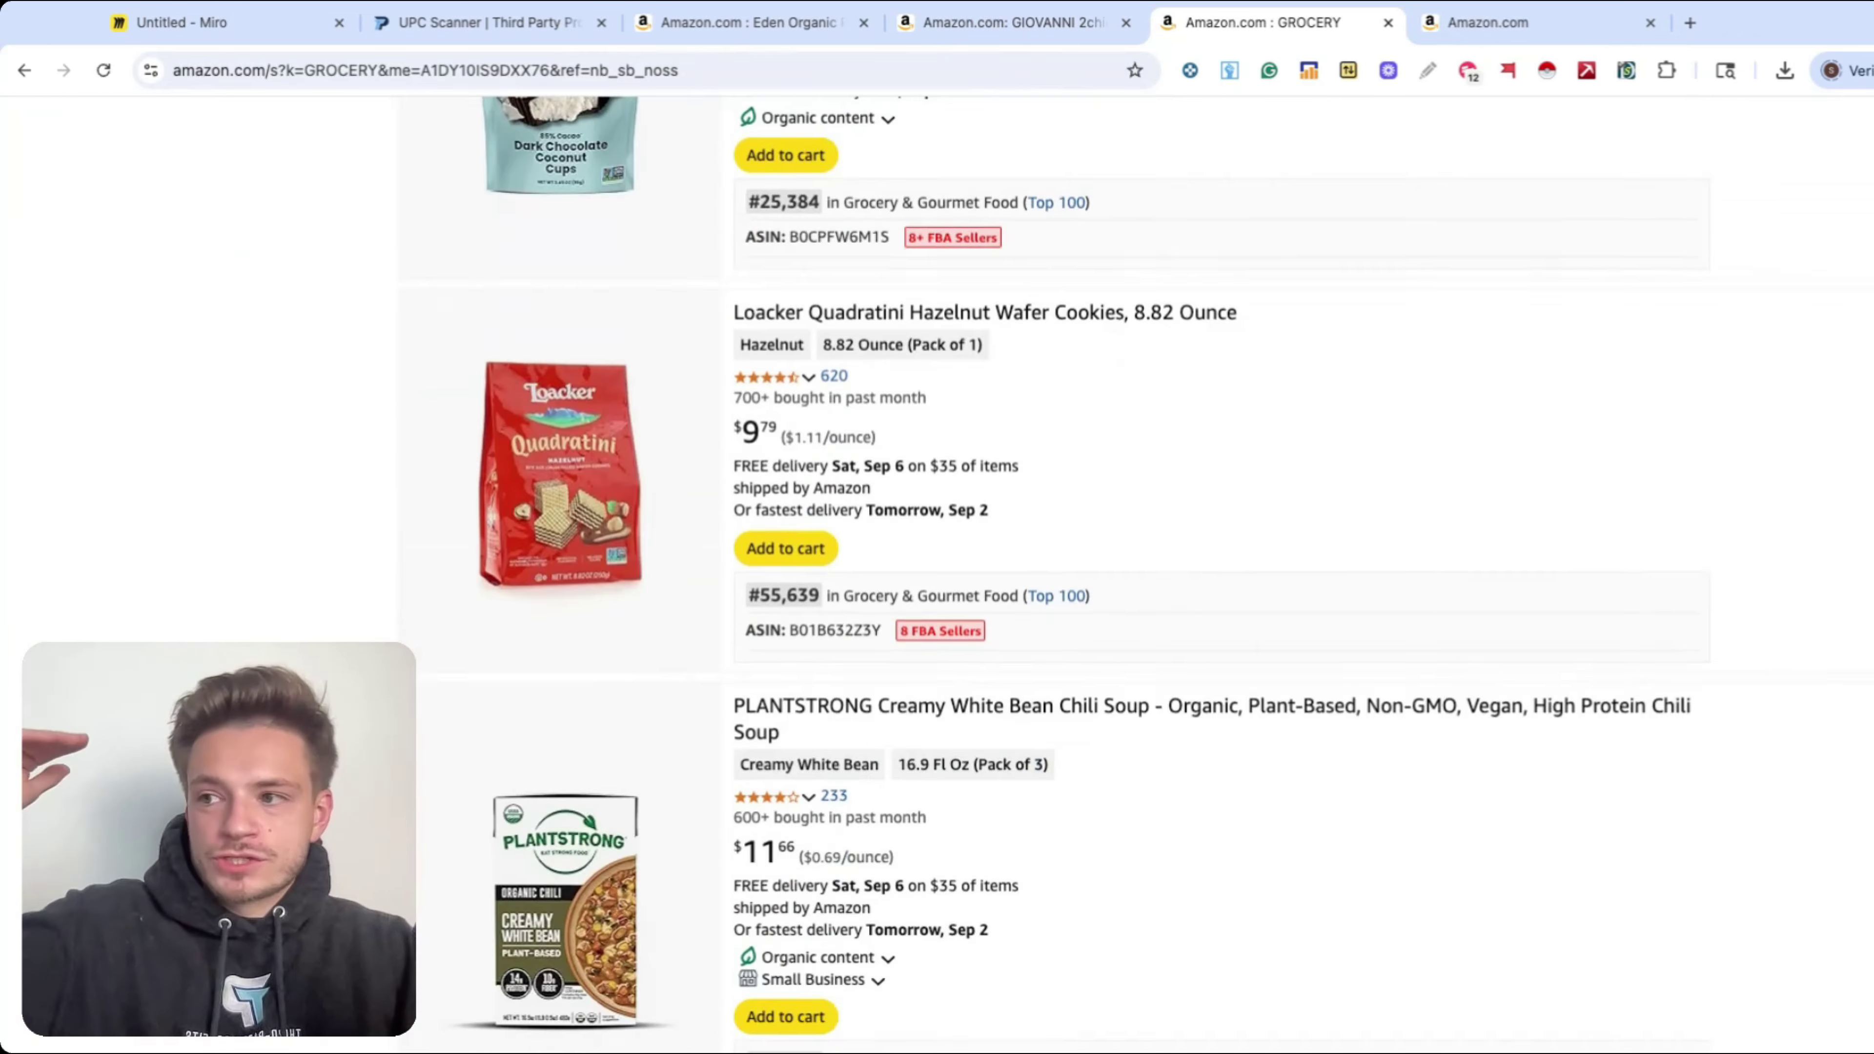
{"action": "scroll", "coordinate": [1136, 575], "scroll_direction": "down", "scroll_amount": 2}
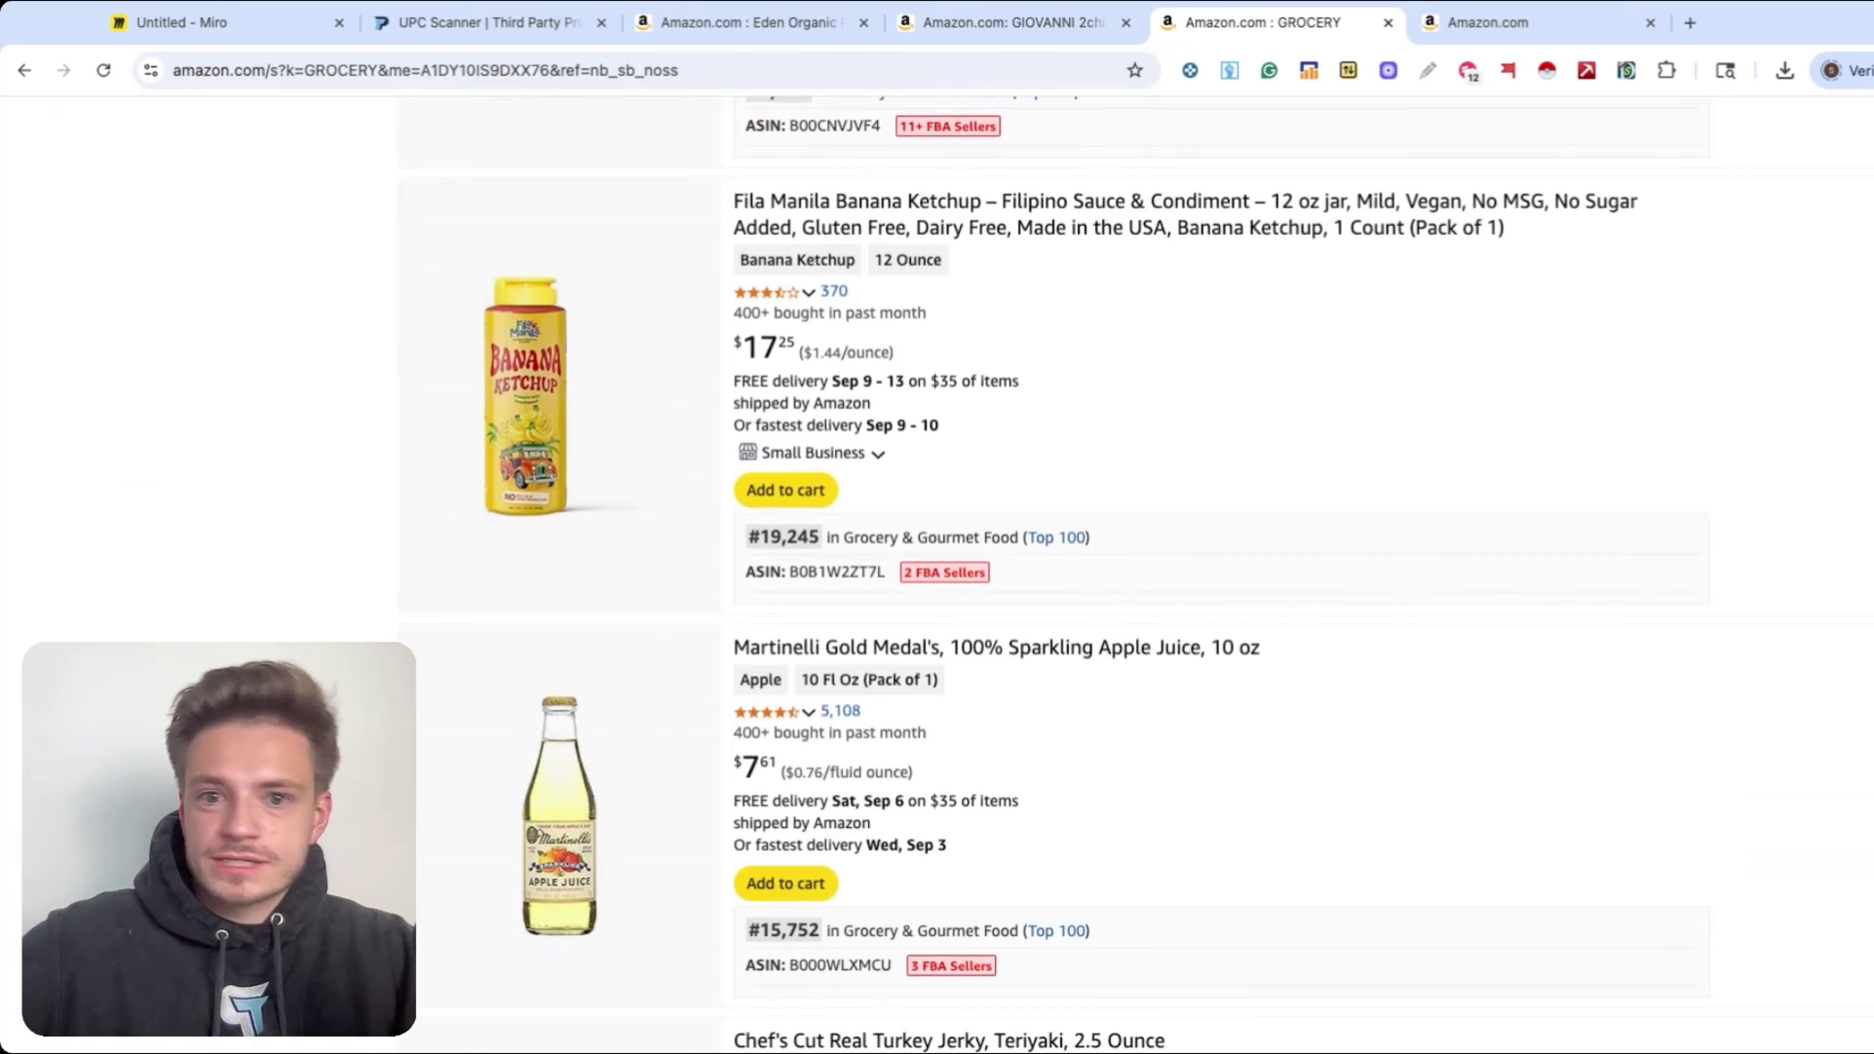
{"action": "scroll", "coordinate": [1081, 575], "scroll_direction": "down", "scroll_amount": 15}
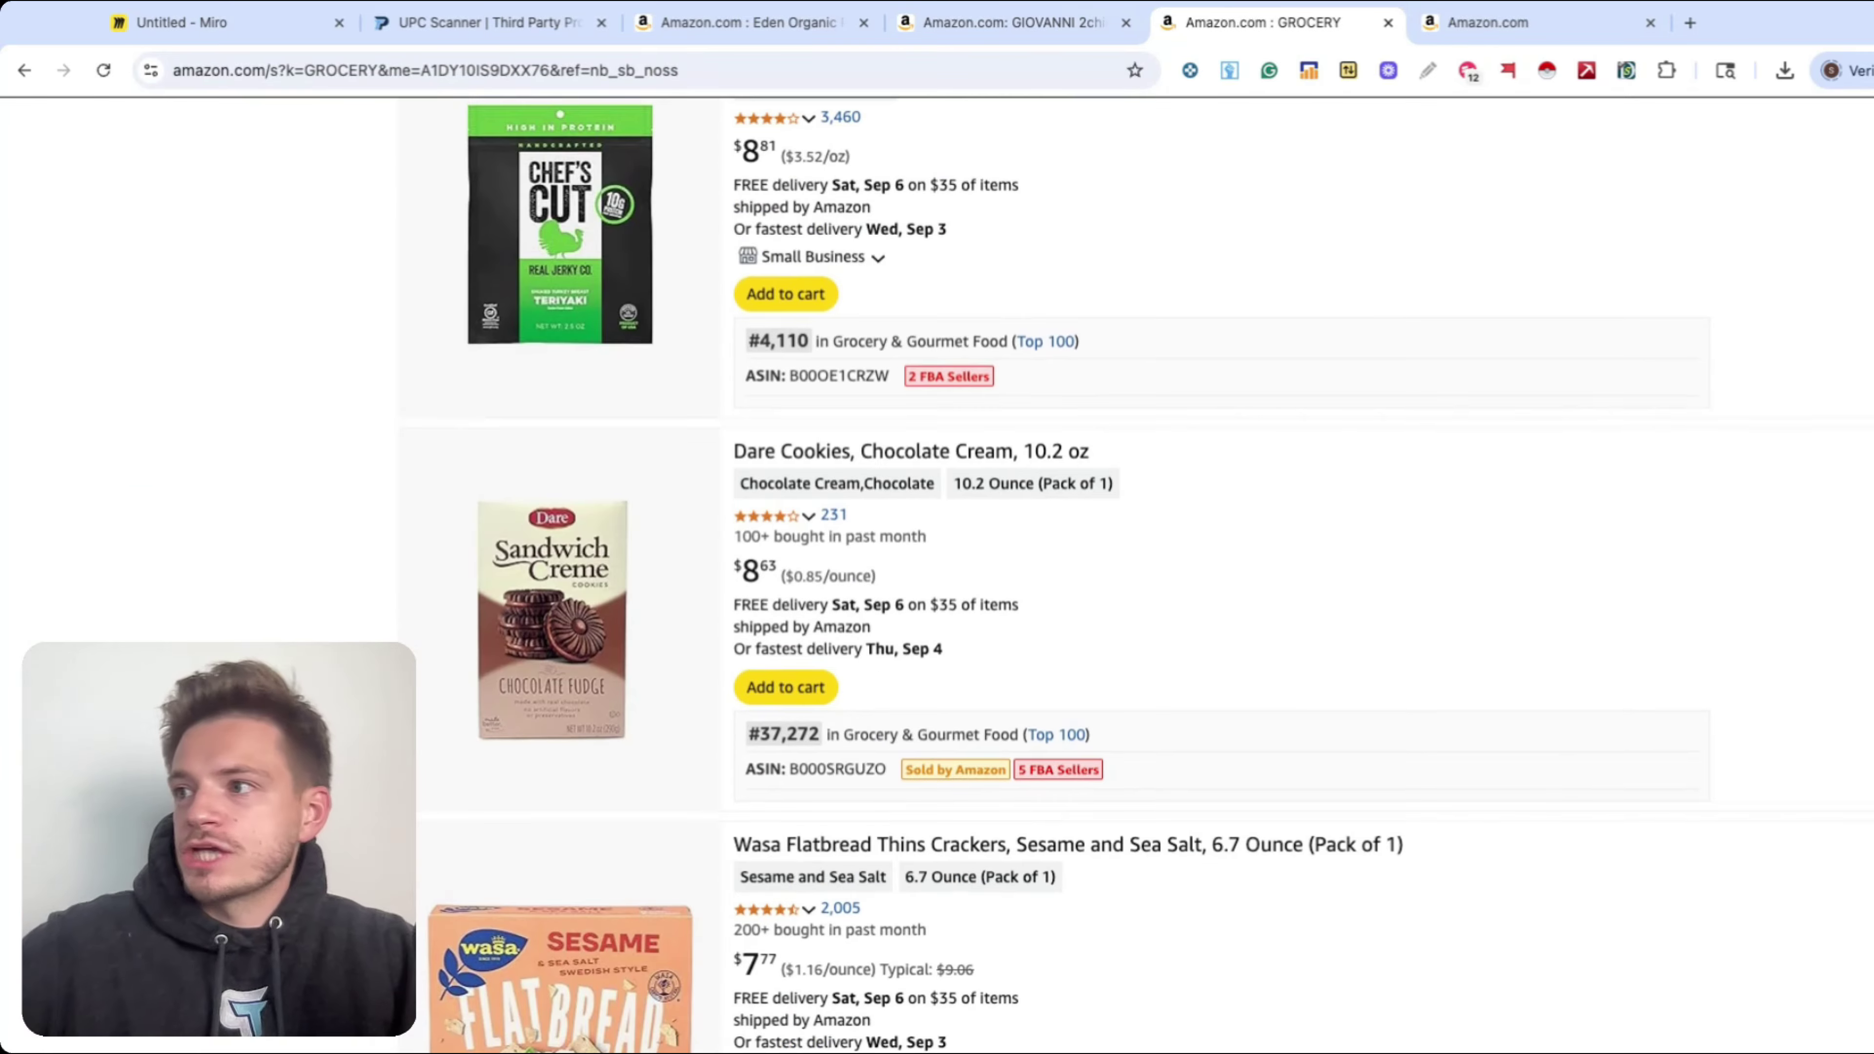
{"action": "scroll", "coordinate": [656, 658], "scroll_direction": "down", "scroll_amount": 10}
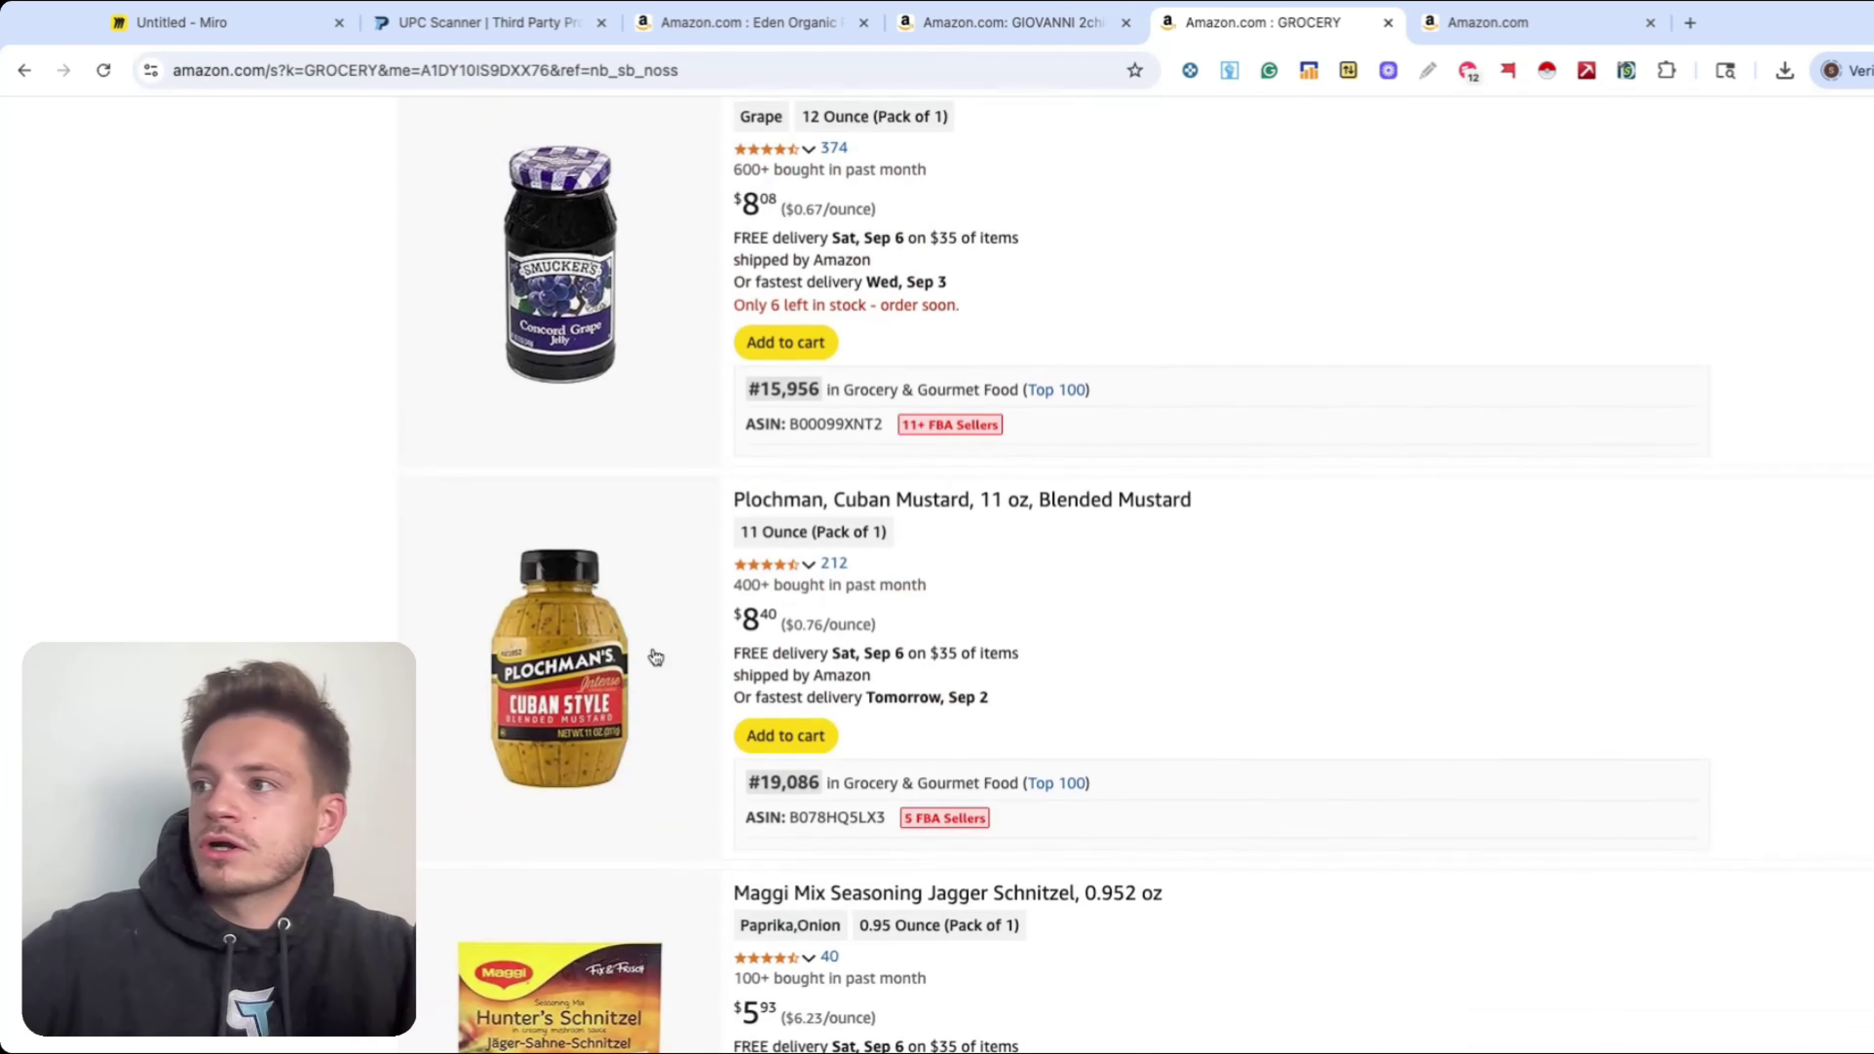
{"action": "mouse_move", "coordinate": [627, 764]}
{"action": "scroll", "coordinate": [627, 765], "scroll_direction": "up", "scroll_amount": 20}
- Copy the Modernparty storefront URL and submit it as a new seller to stalk in Storefront Stalker
{"action": "left_click", "coordinate": [530, 80]}
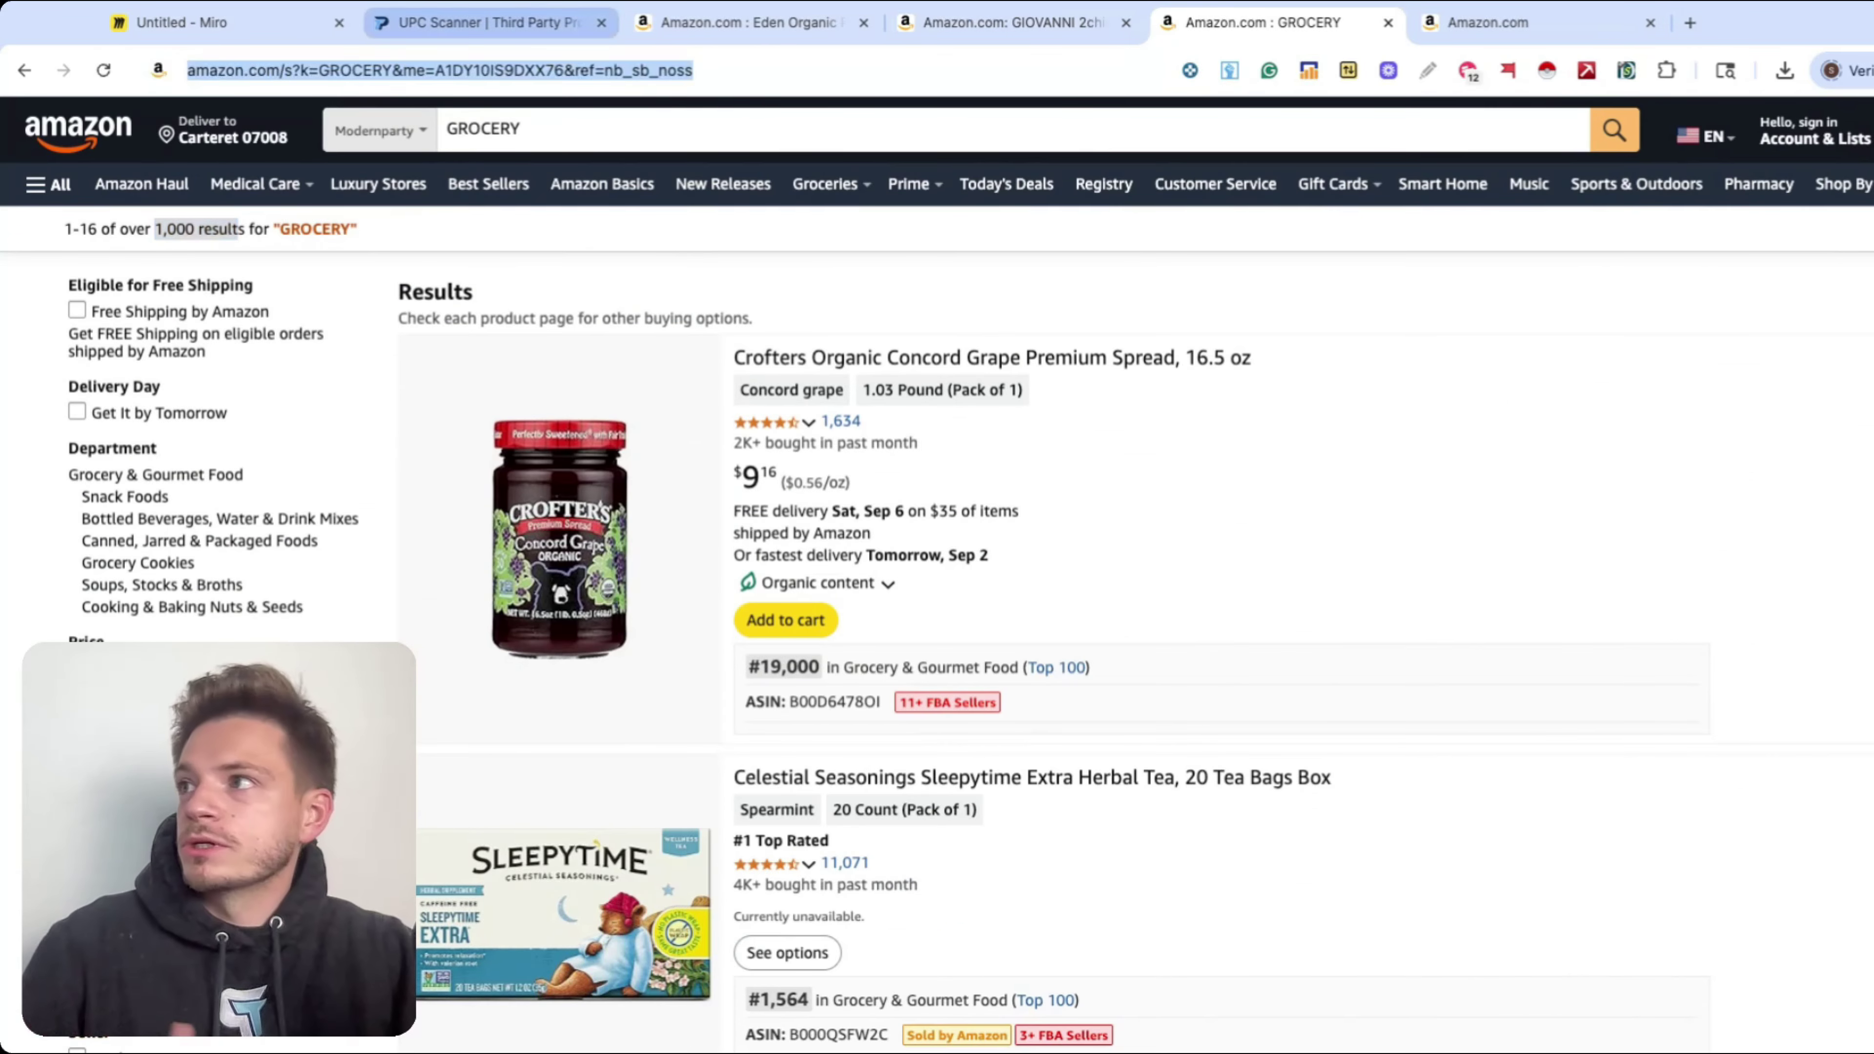
{"action": "left_click", "coordinate": [487, 22]}
{"action": "left_click", "coordinate": [24, 454]}
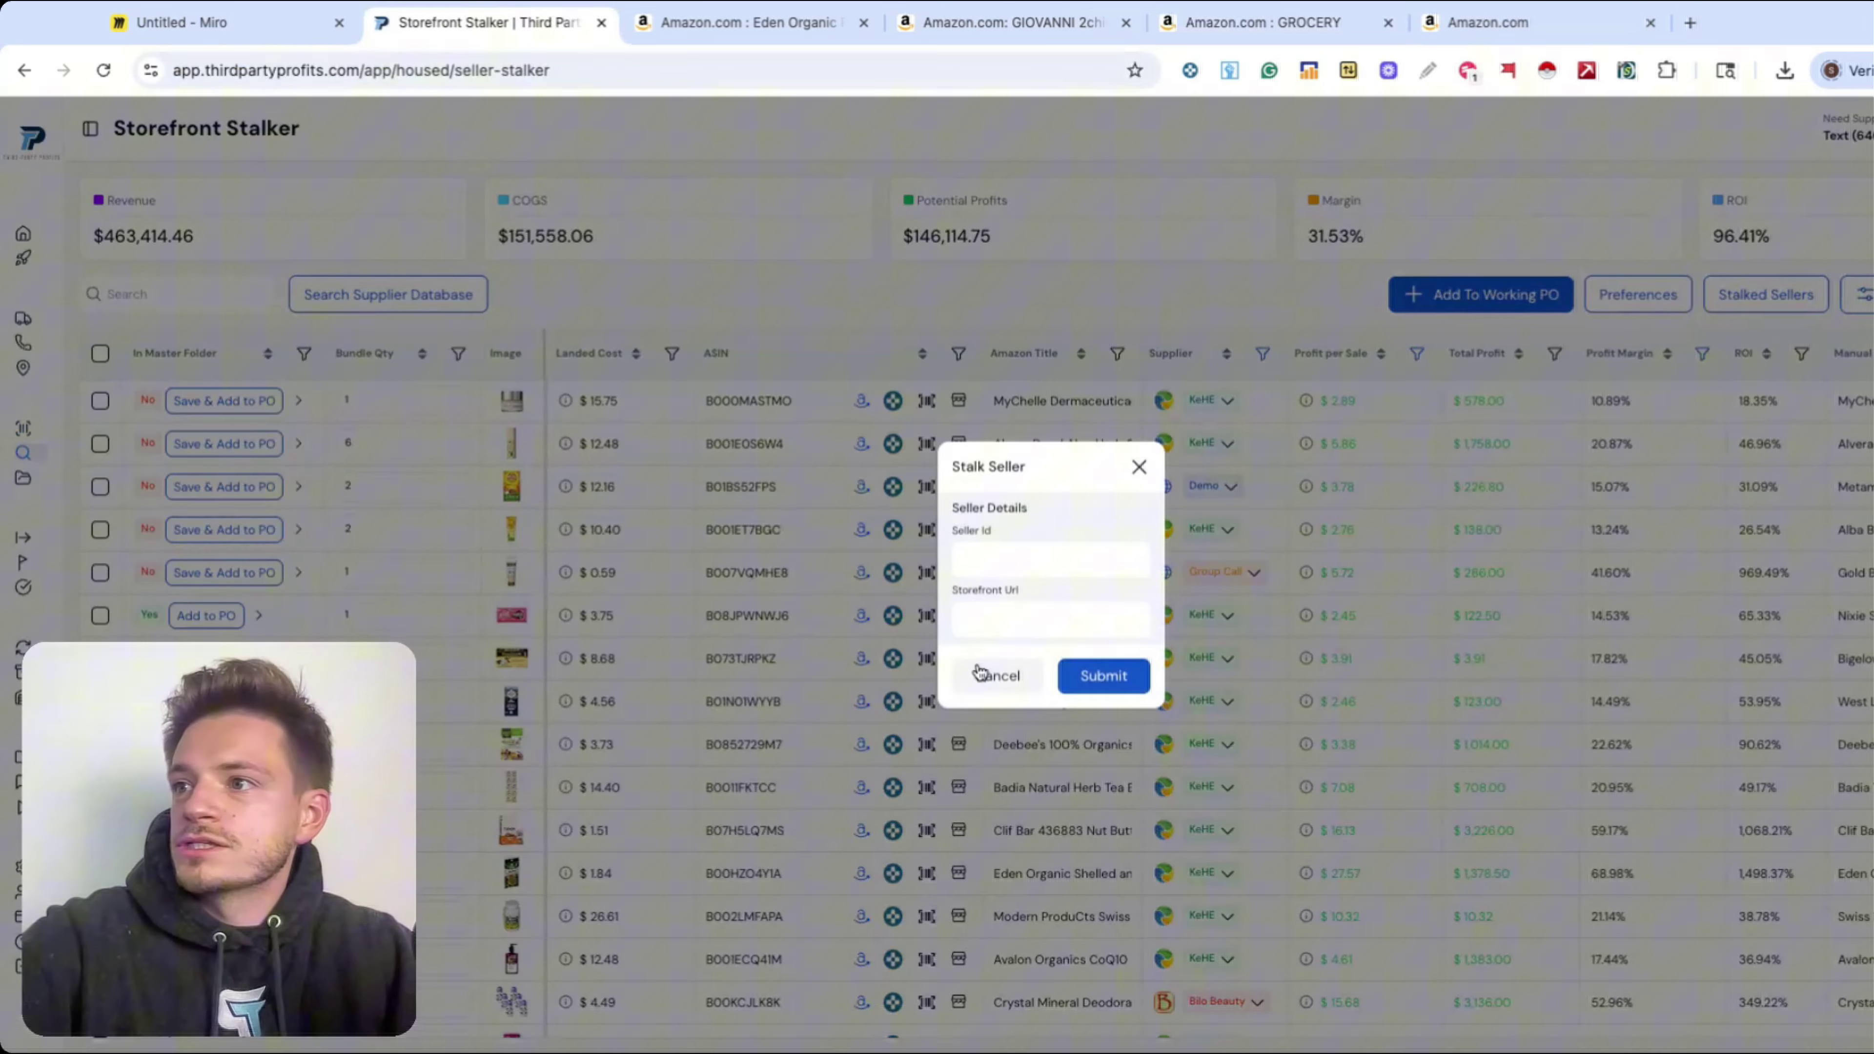
{"action": "left_click", "coordinate": [1019, 616]}
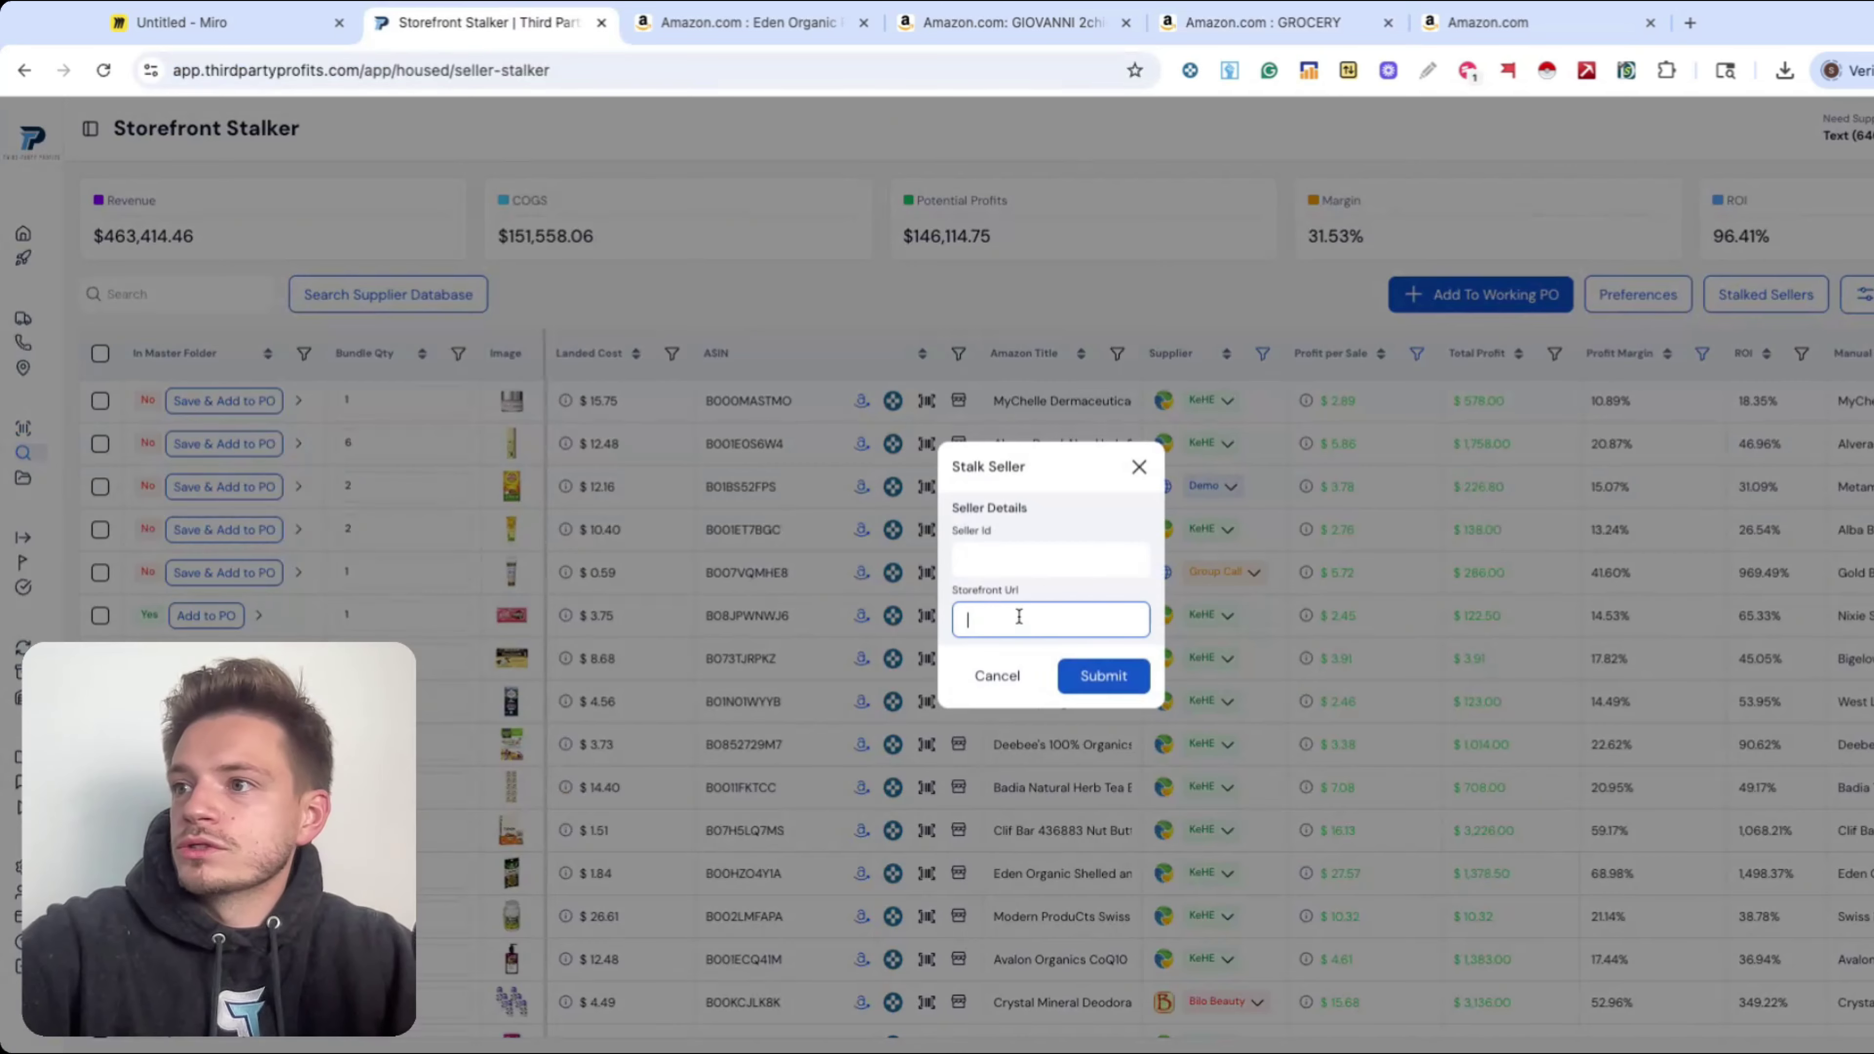
{"action": "key", "text": "ctrl+v"}
{"action": "left_click", "coordinate": [1107, 692]}
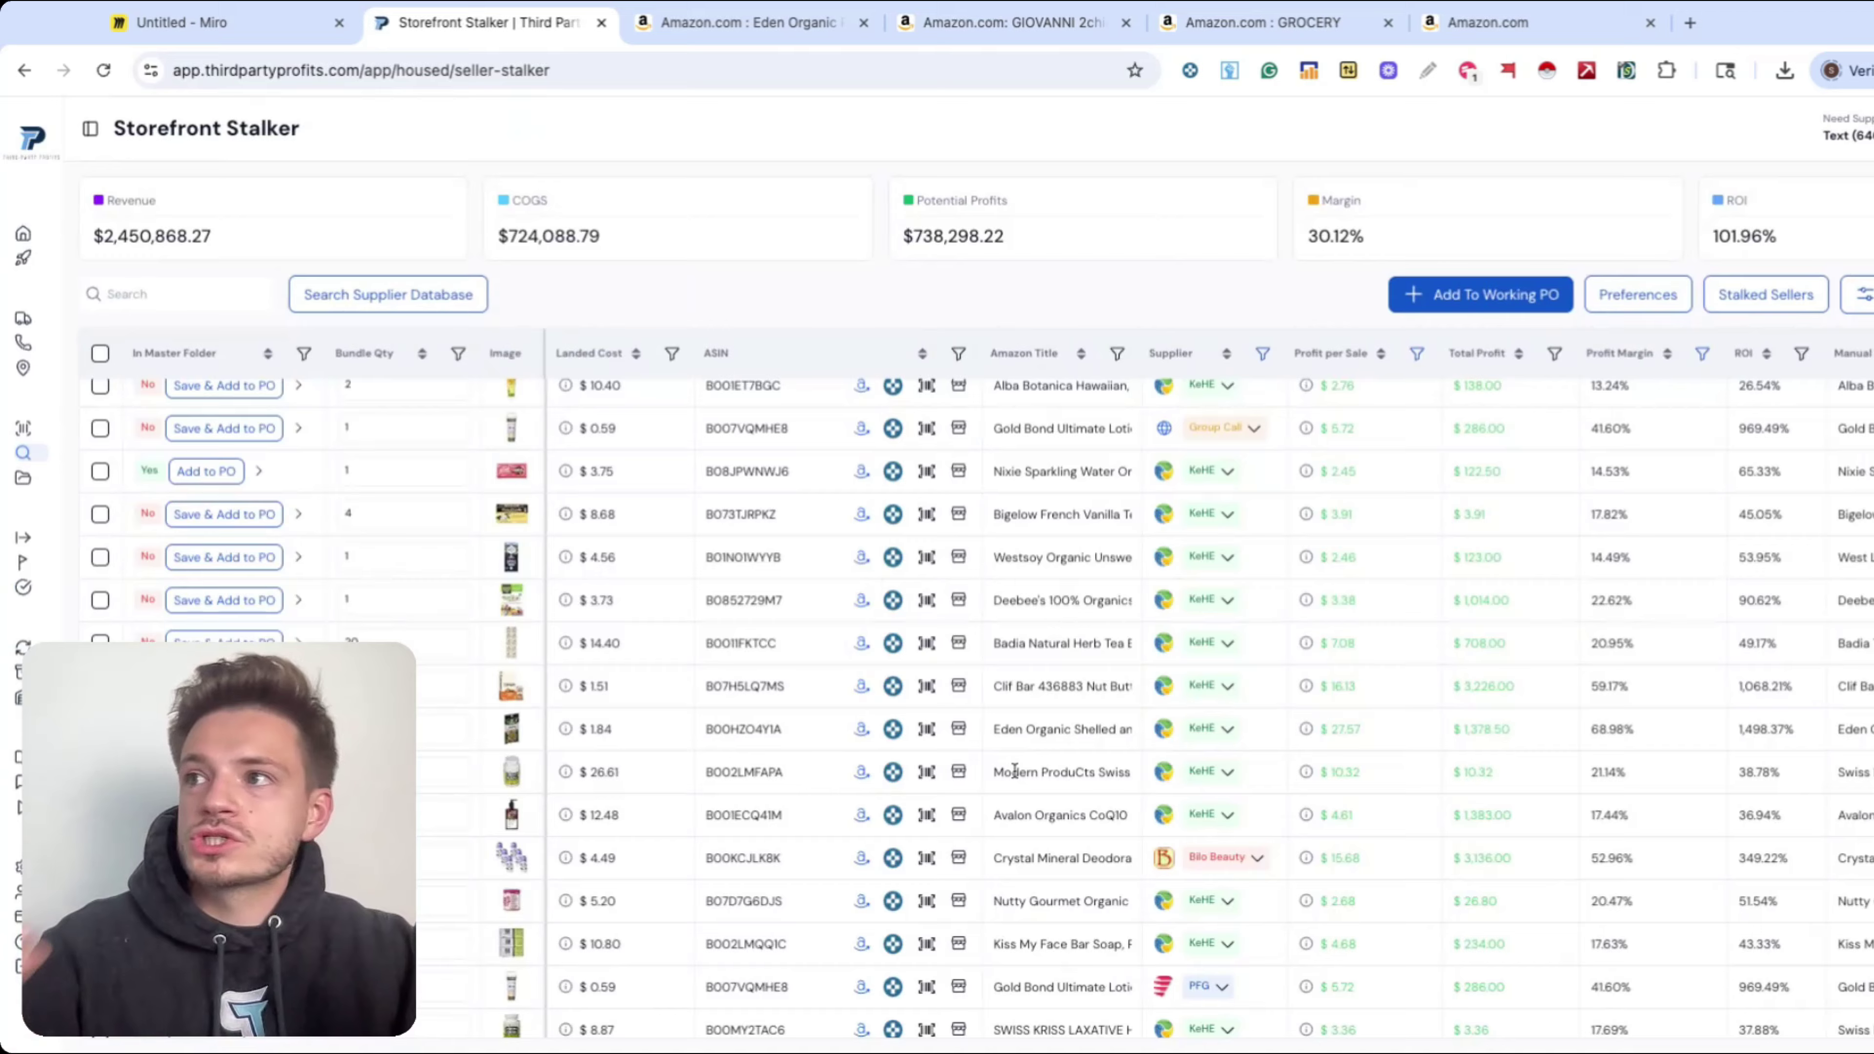
- Examine the Storefront Stalker matches by seller name, category, catalog name, offer count and product restrictions
{"action": "scroll", "coordinate": [1319, 709], "scroll_direction": "up", "scroll_amount": 10}
{"action": "scroll", "coordinate": [1438, 691], "scroll_direction": "right", "scroll_amount": 15}
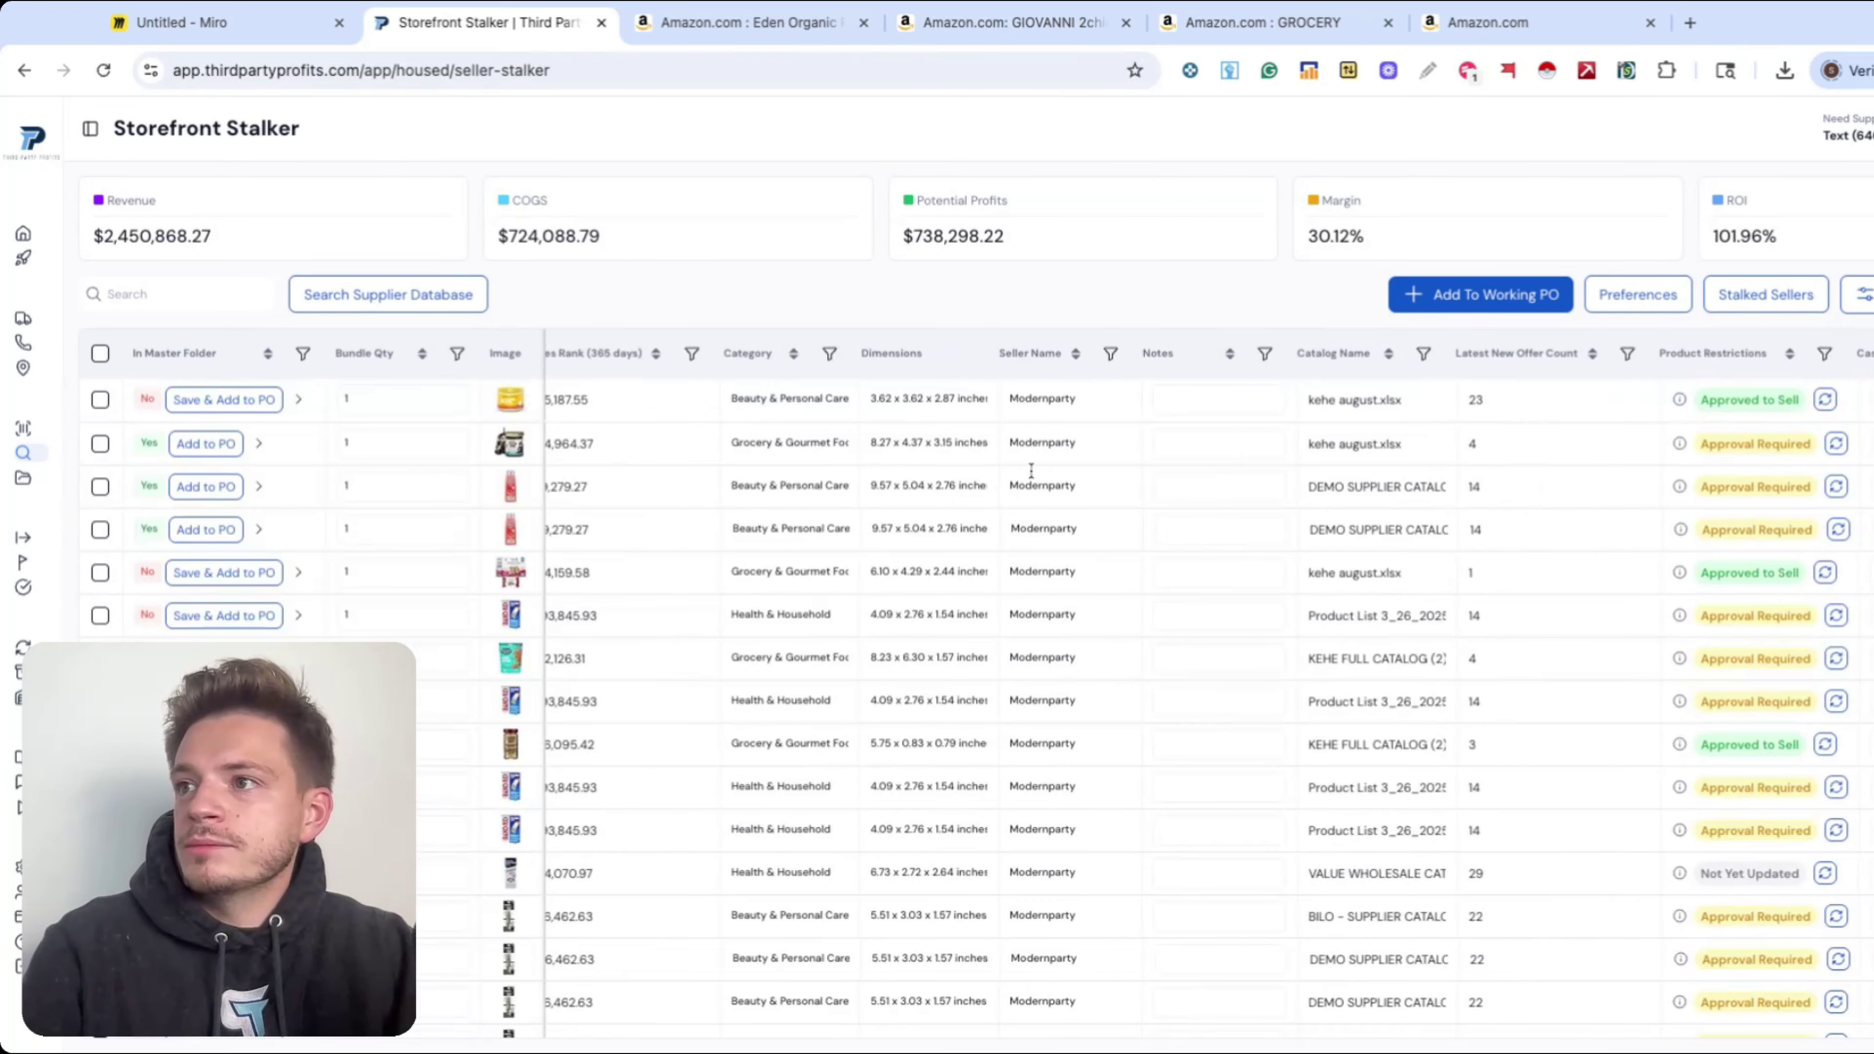
{"action": "scroll", "coordinate": [1041, 696], "scroll_direction": "down", "scroll_amount": 15}
{"action": "scroll", "coordinate": [1041, 695], "scroll_direction": "down", "scroll_amount": 3}
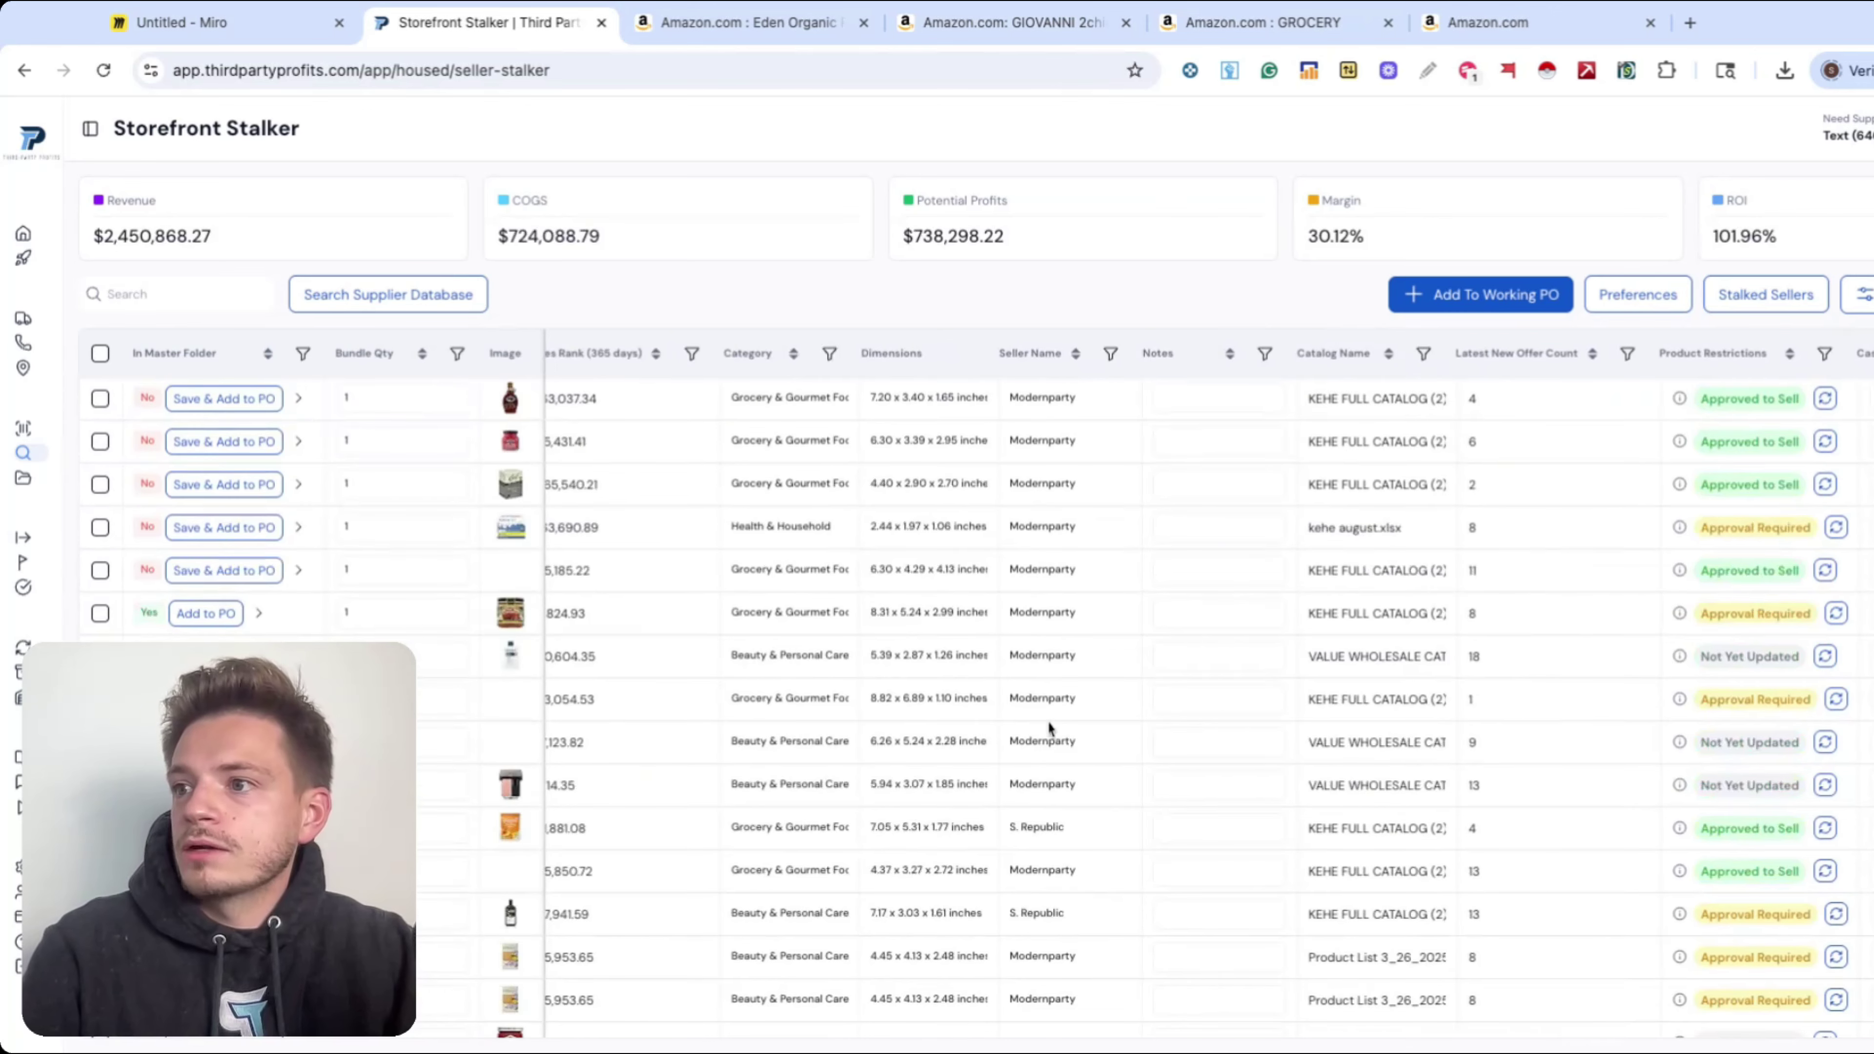
{"action": "scroll", "coordinate": [1039, 820], "scroll_direction": "down", "scroll_amount": 10}
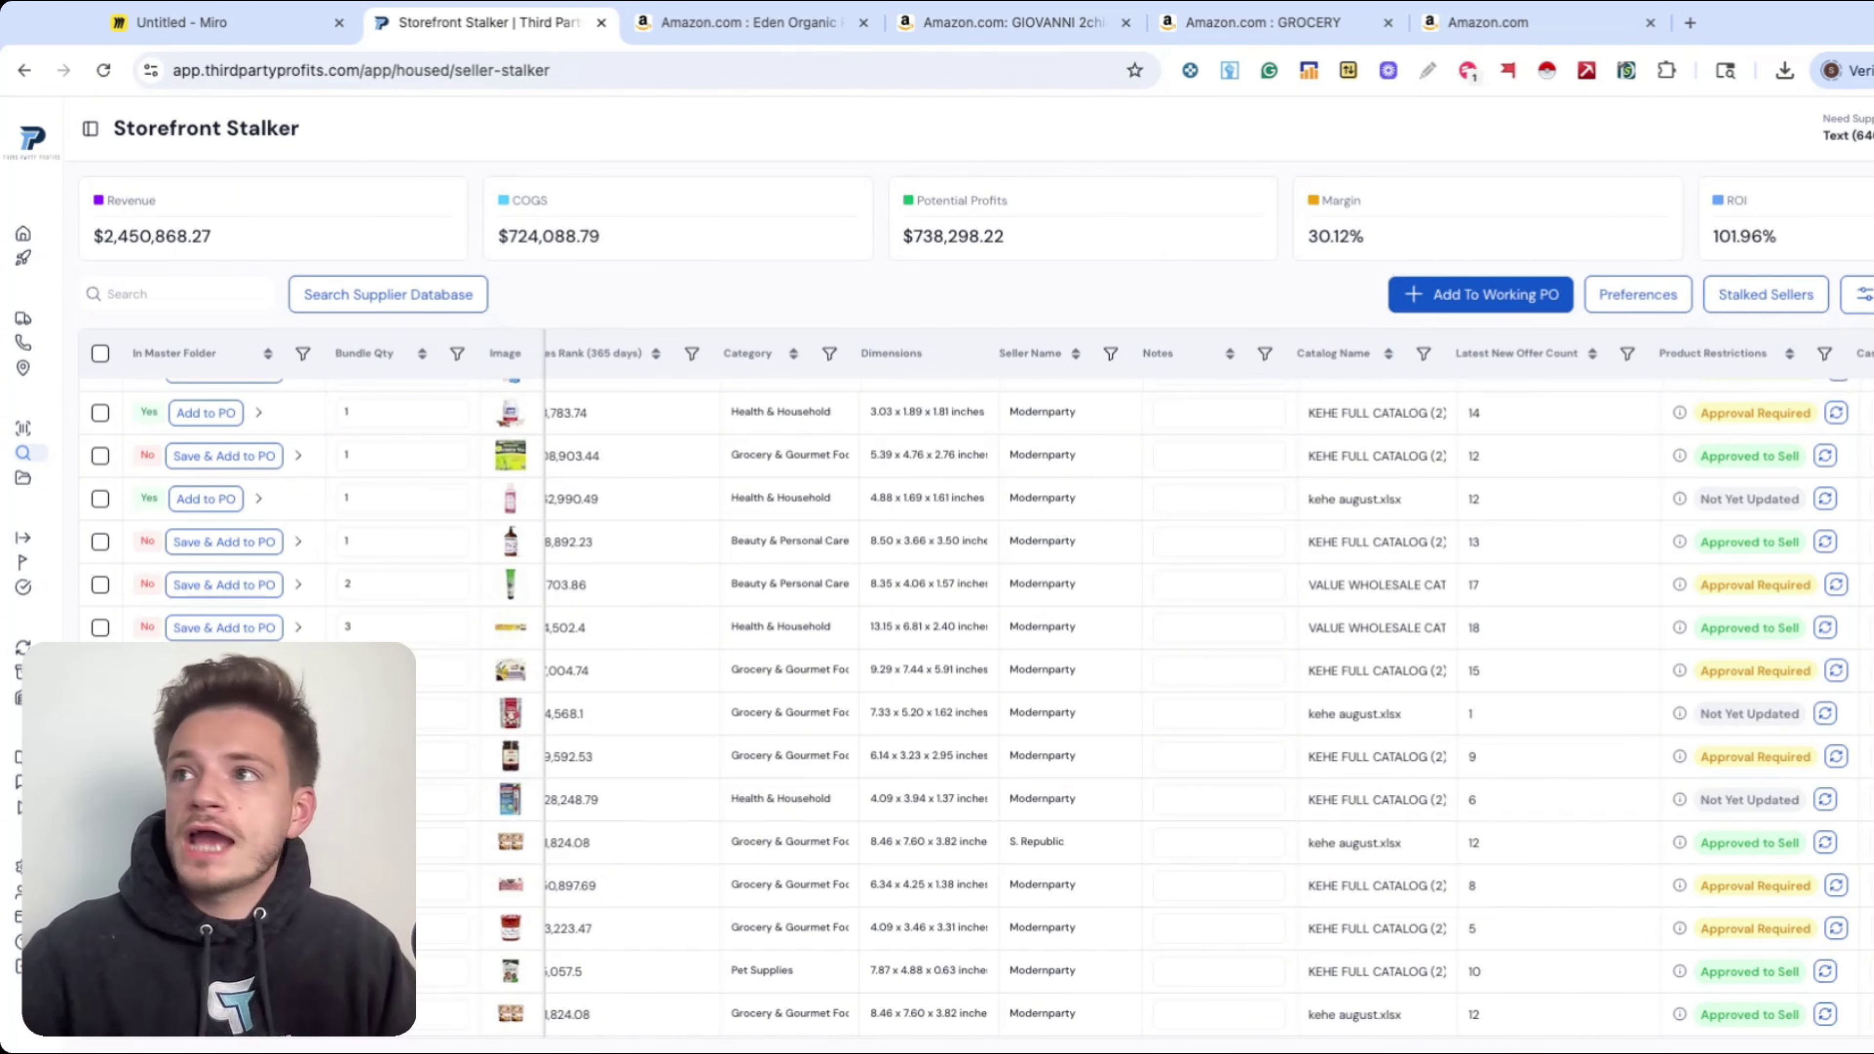
- Compare the stalked matches with Modernparty's grocery results on Amazon, checking the product listings one by one
{"action": "left_click", "coordinate": [1254, 22]}
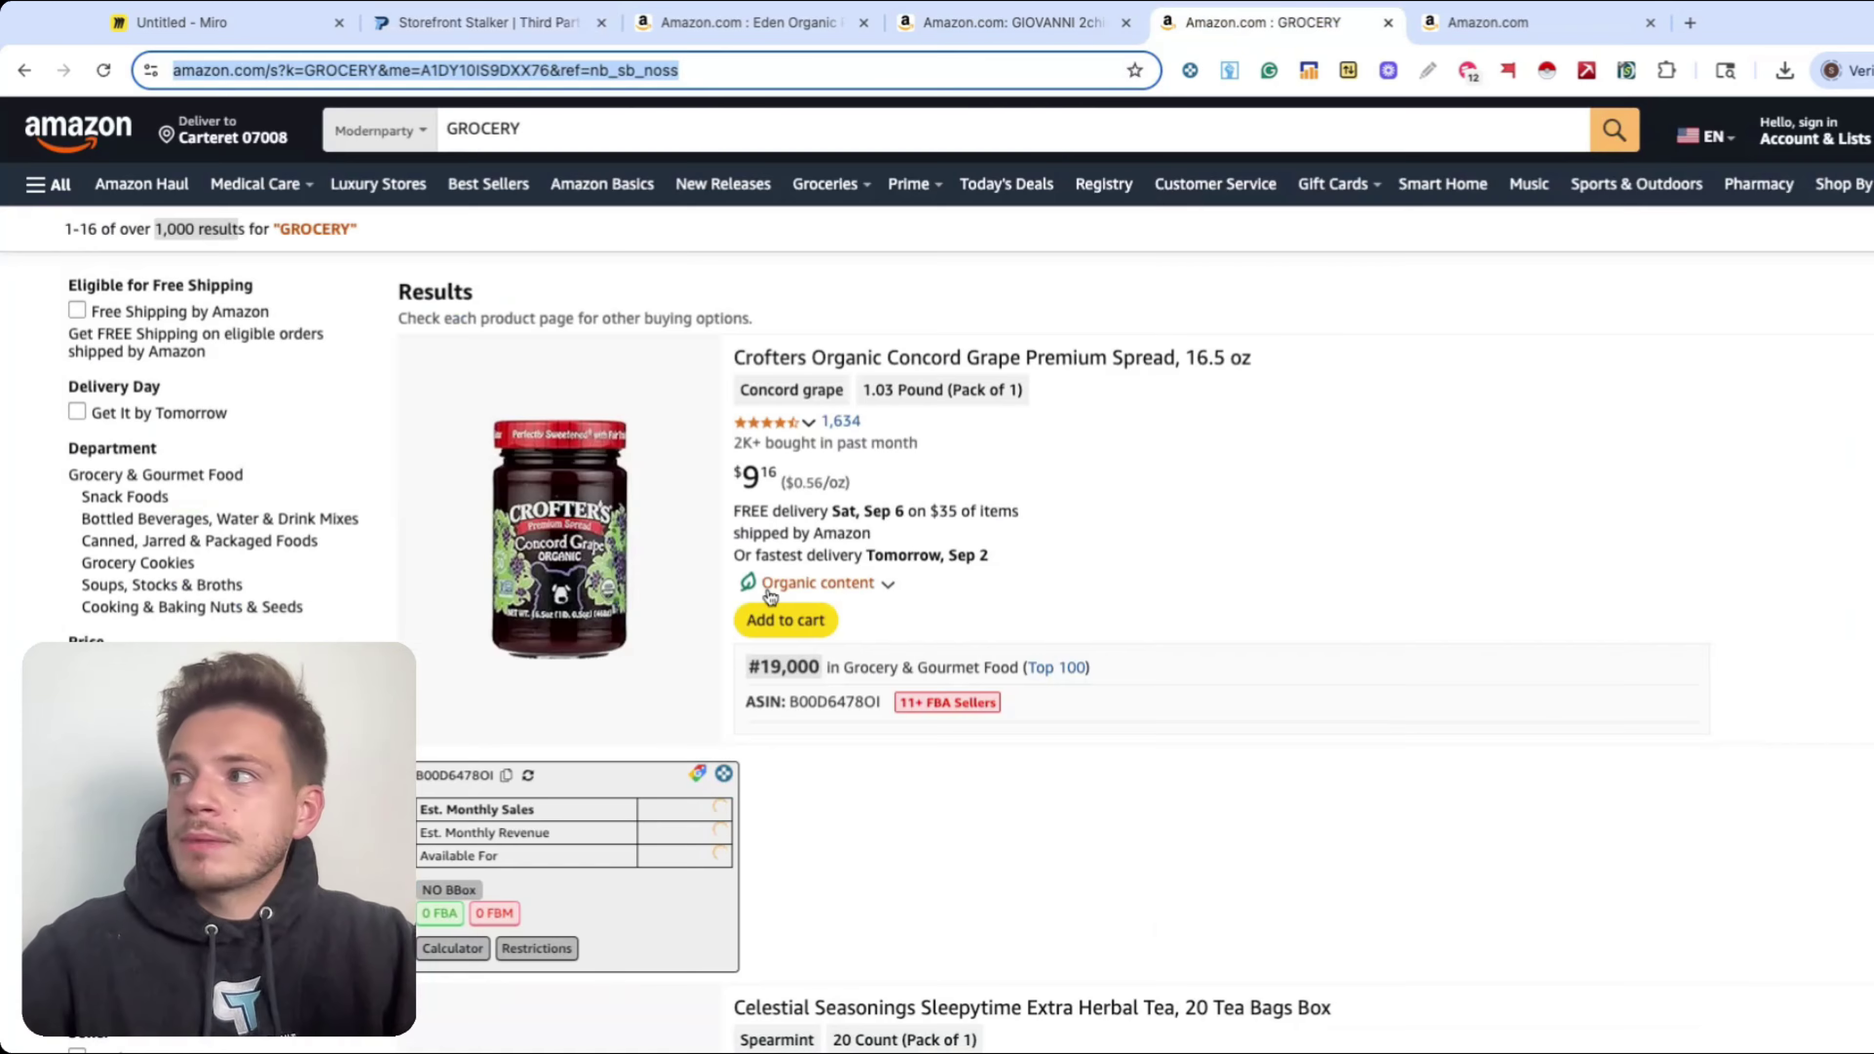
{"action": "scroll", "coordinate": [769, 597], "scroll_direction": "down", "scroll_amount": 5}
{"action": "scroll", "coordinate": [769, 596], "scroll_direction": "down", "scroll_amount": 1}
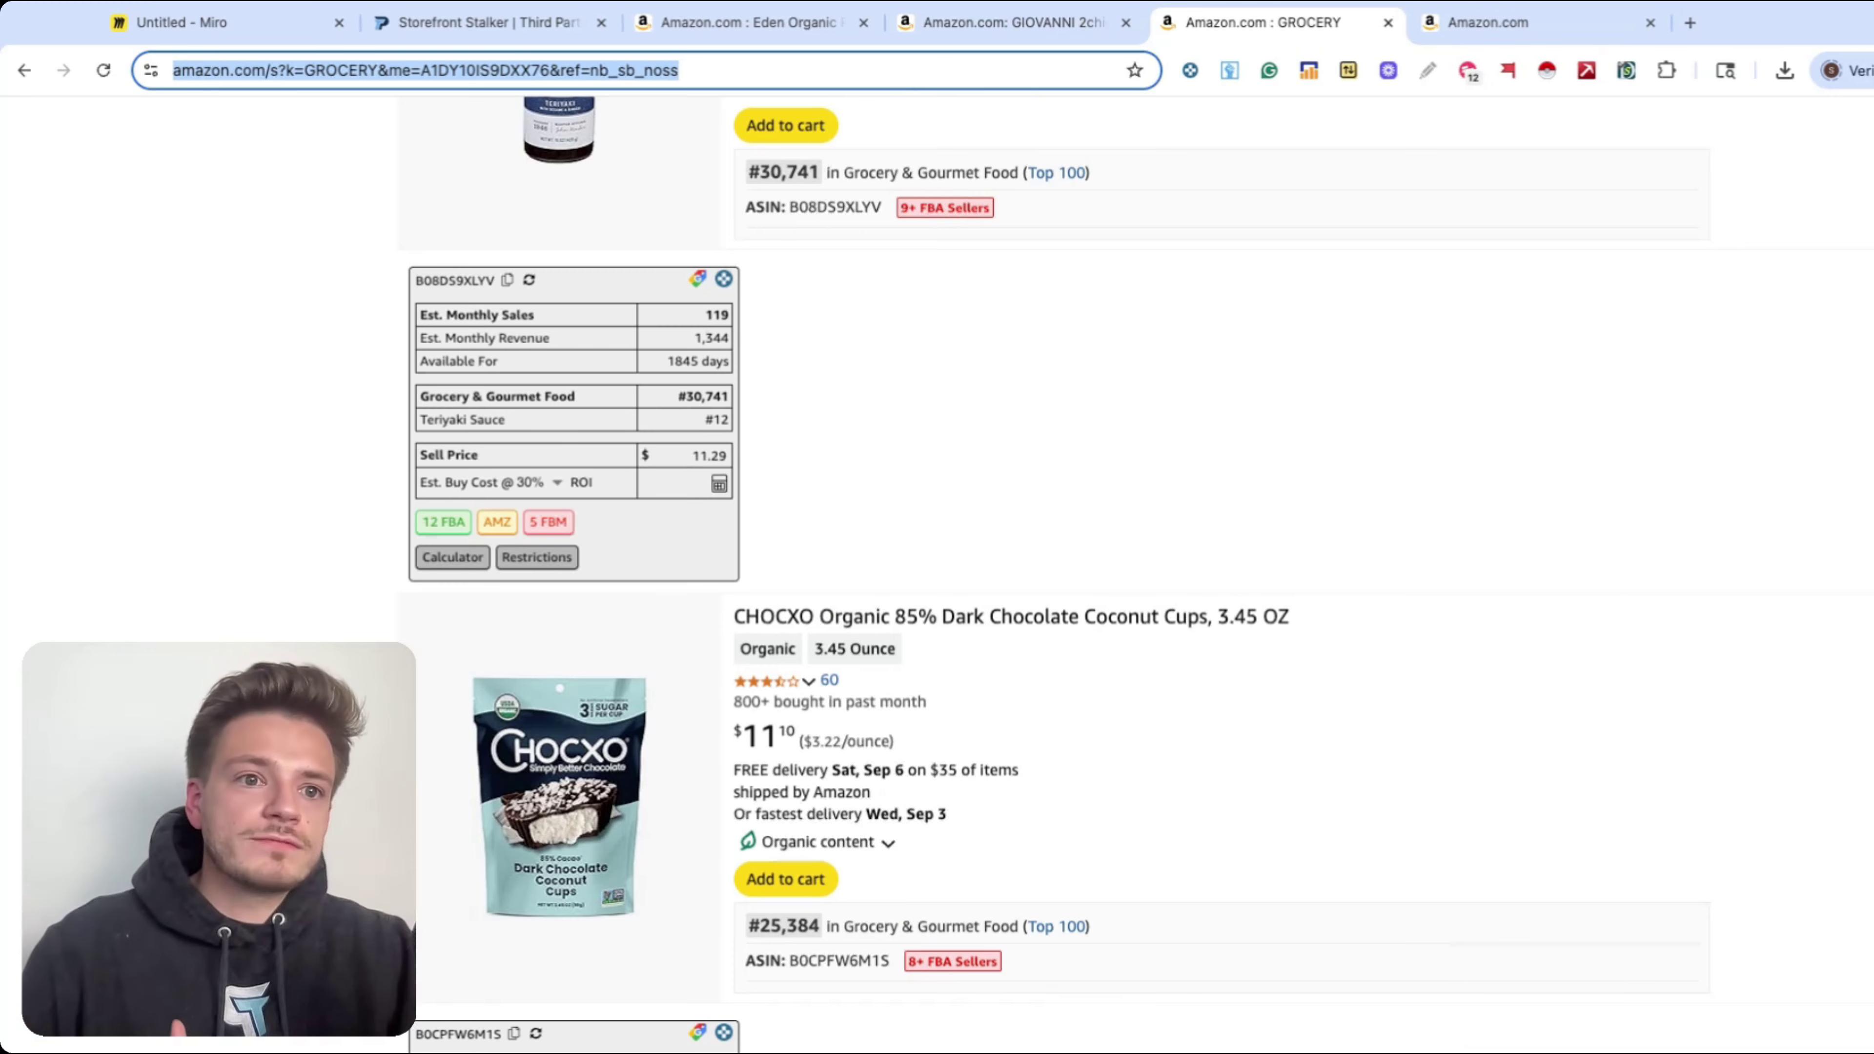
- Review the supplier and profit data of the Storefront Stalker matches and open the Working Purchase Orders page
{"action": "left_click", "coordinate": [495, 37]}
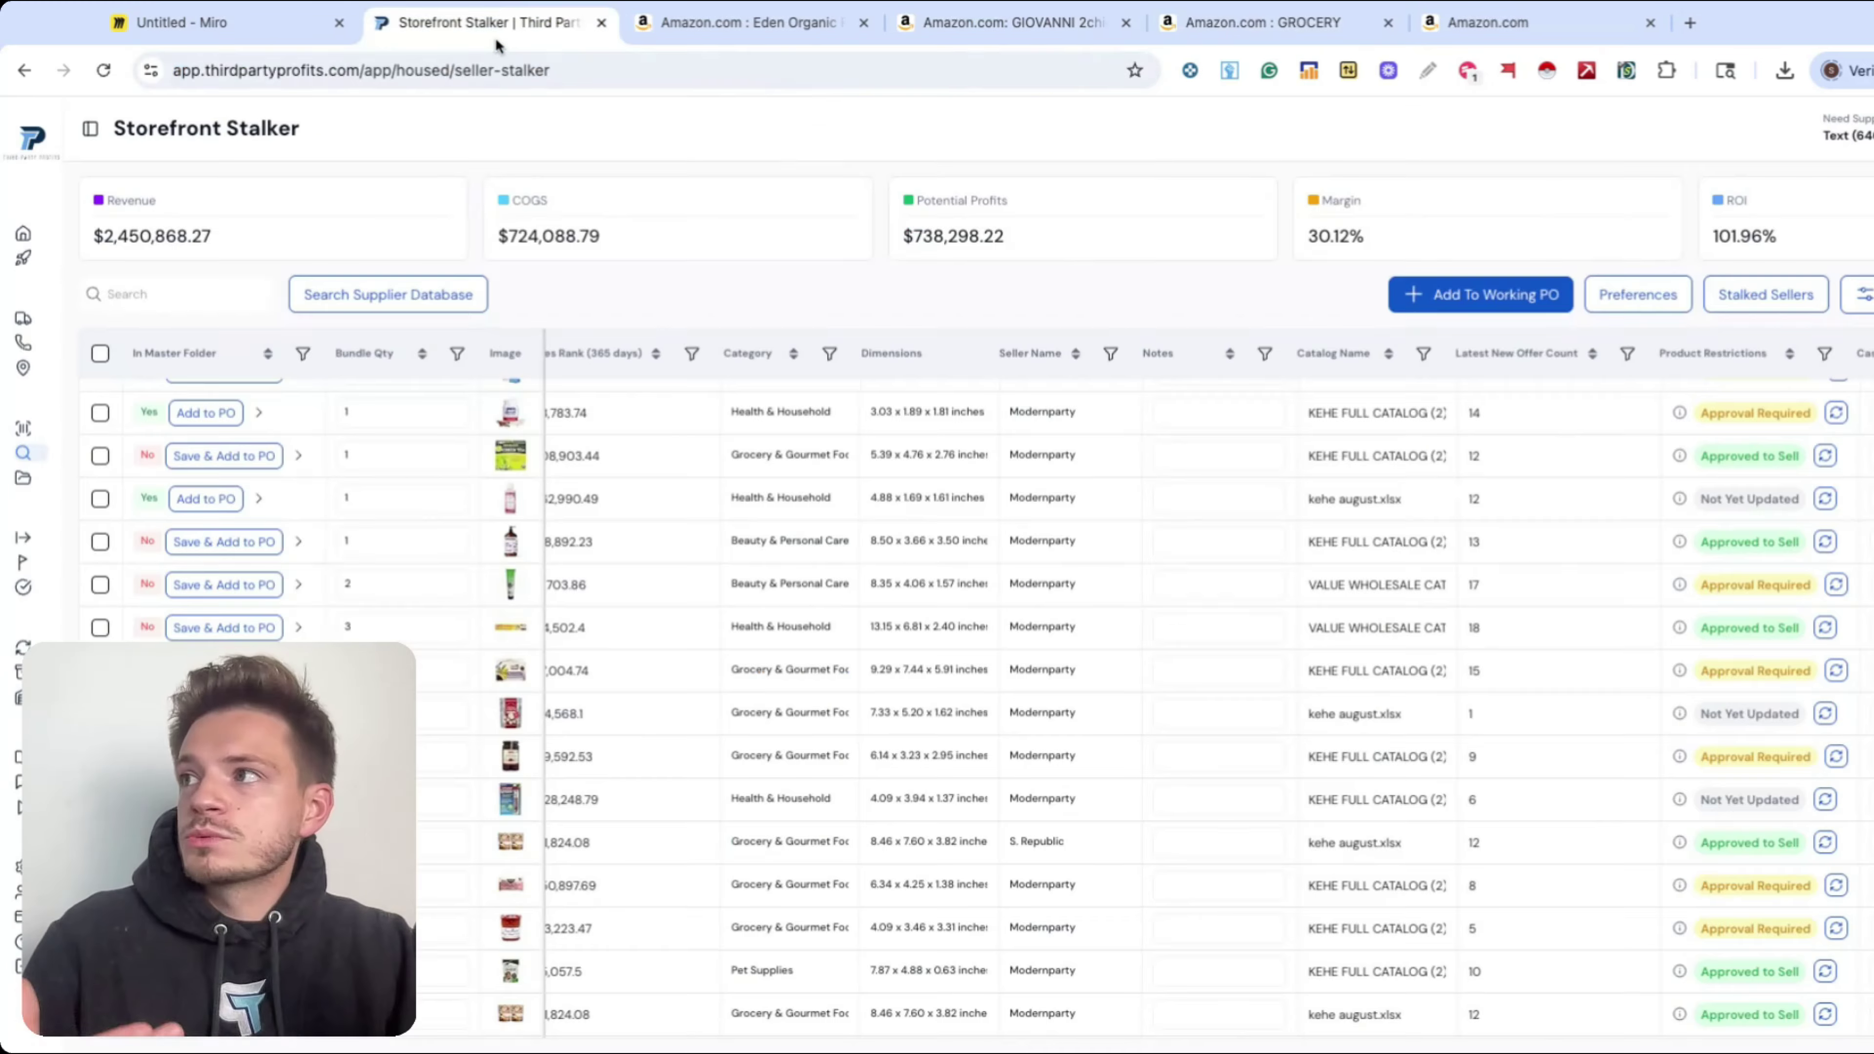
{"action": "scroll", "coordinate": [702, 526], "scroll_direction": "left", "scroll_amount": 10}
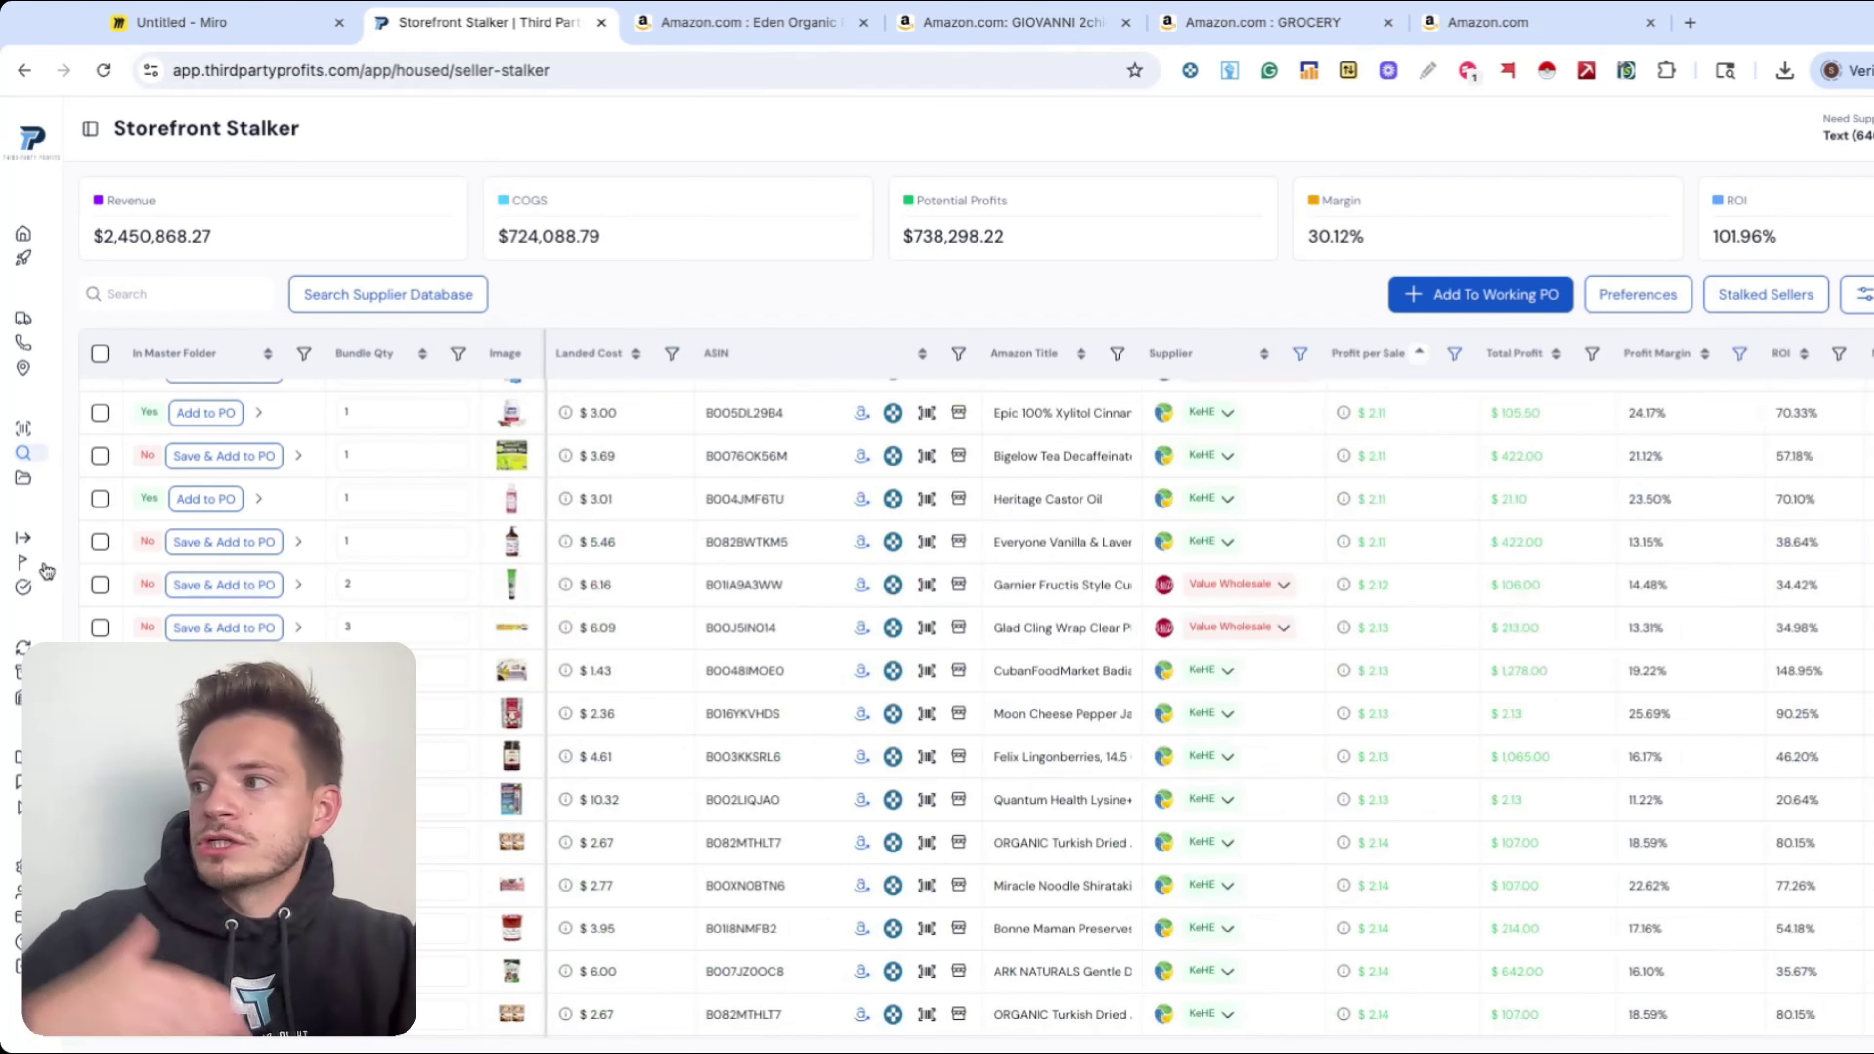
{"action": "left_click", "coordinate": [23, 538]}
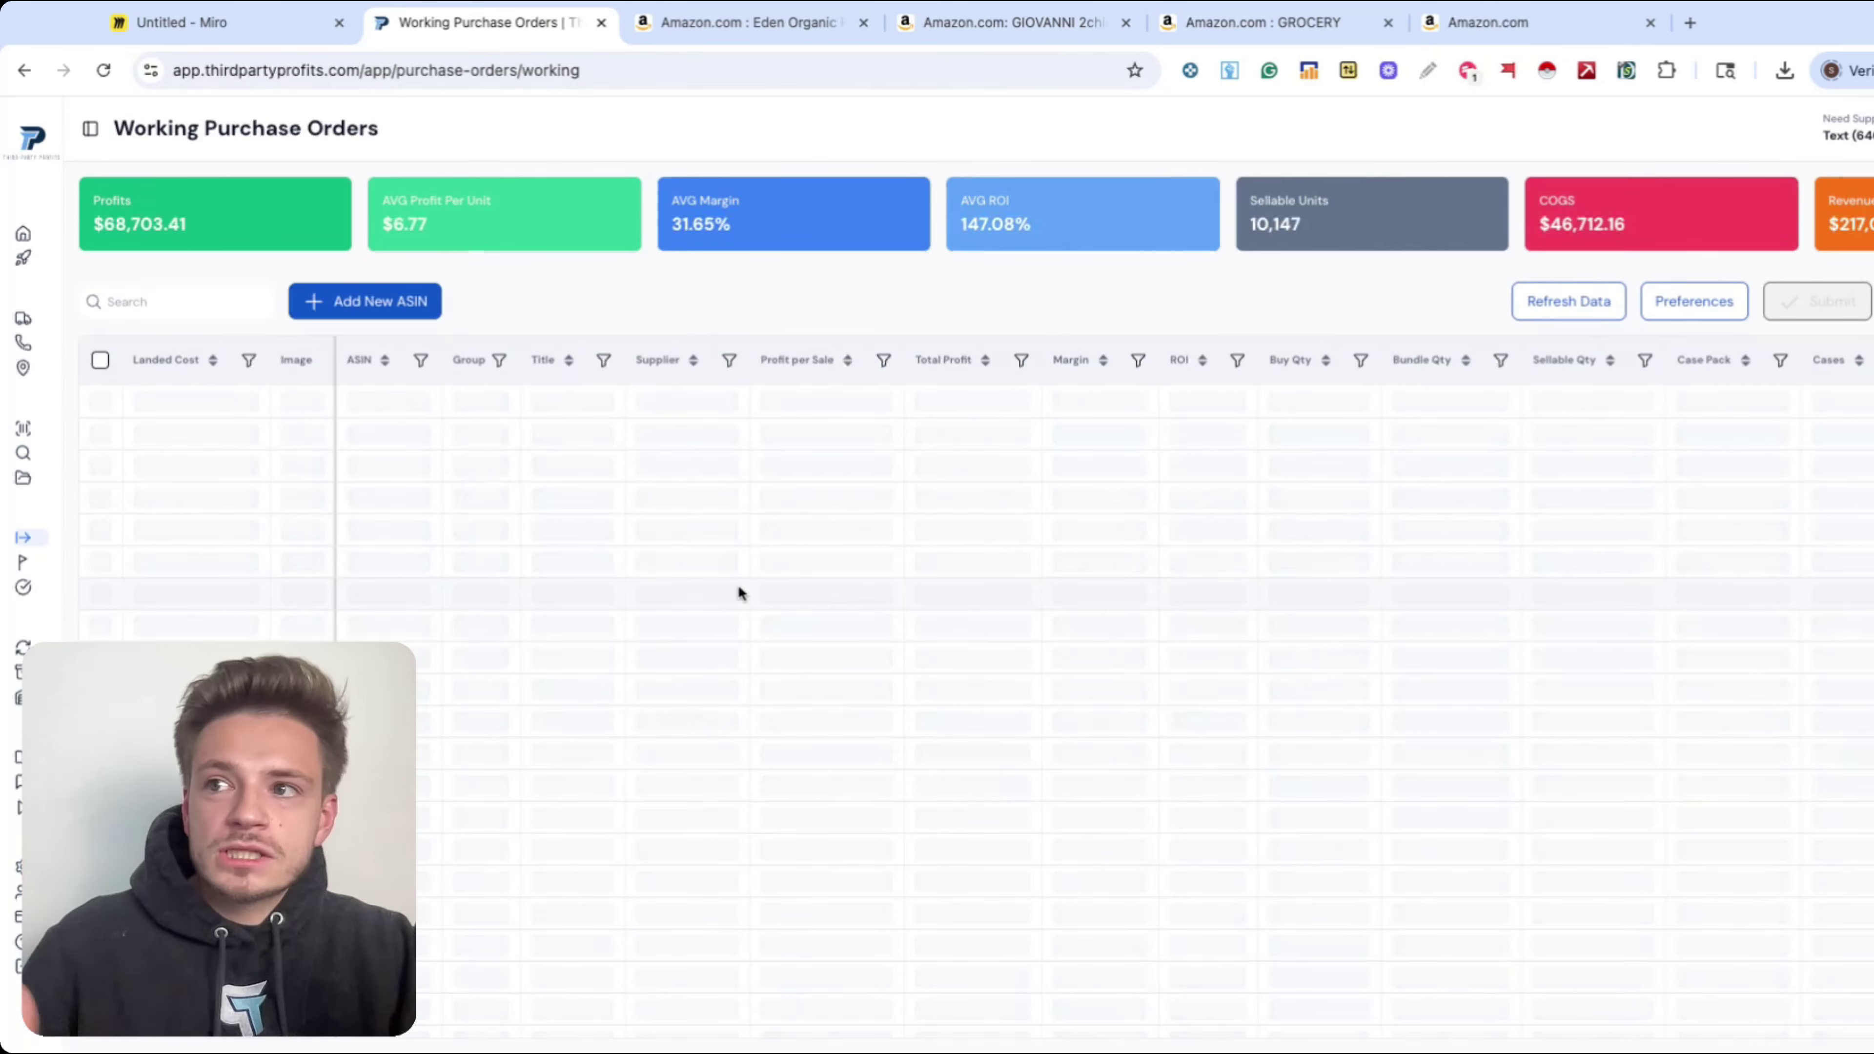